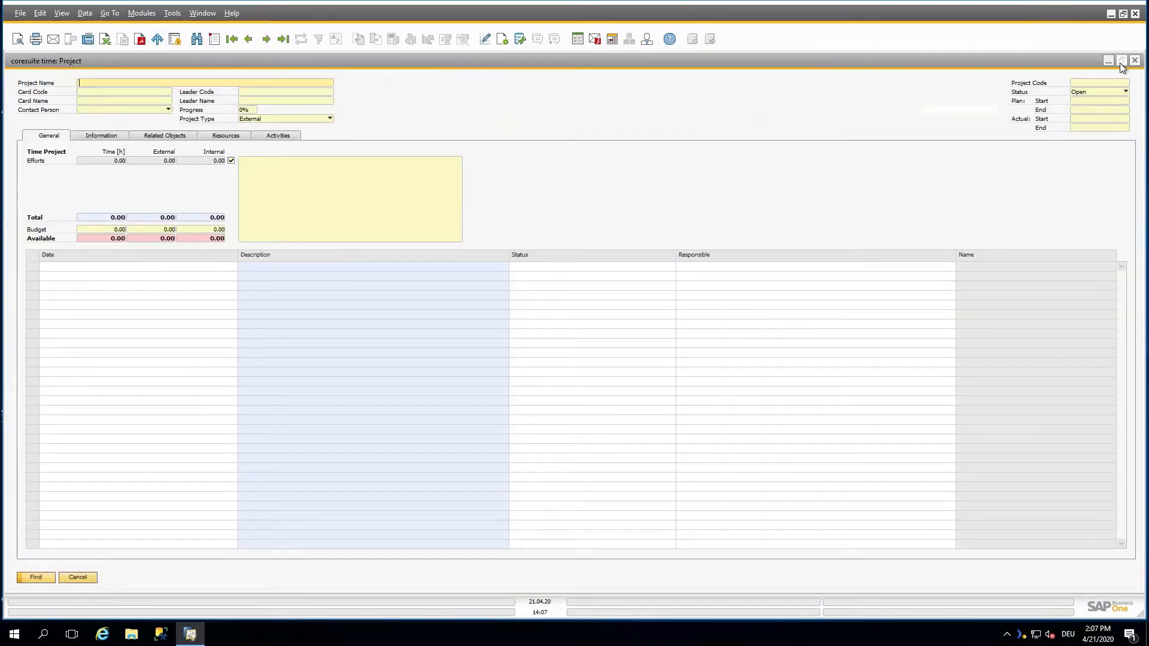
- Restore the maximized Project window to a smaller size and load the last time project record
click(1122, 60)
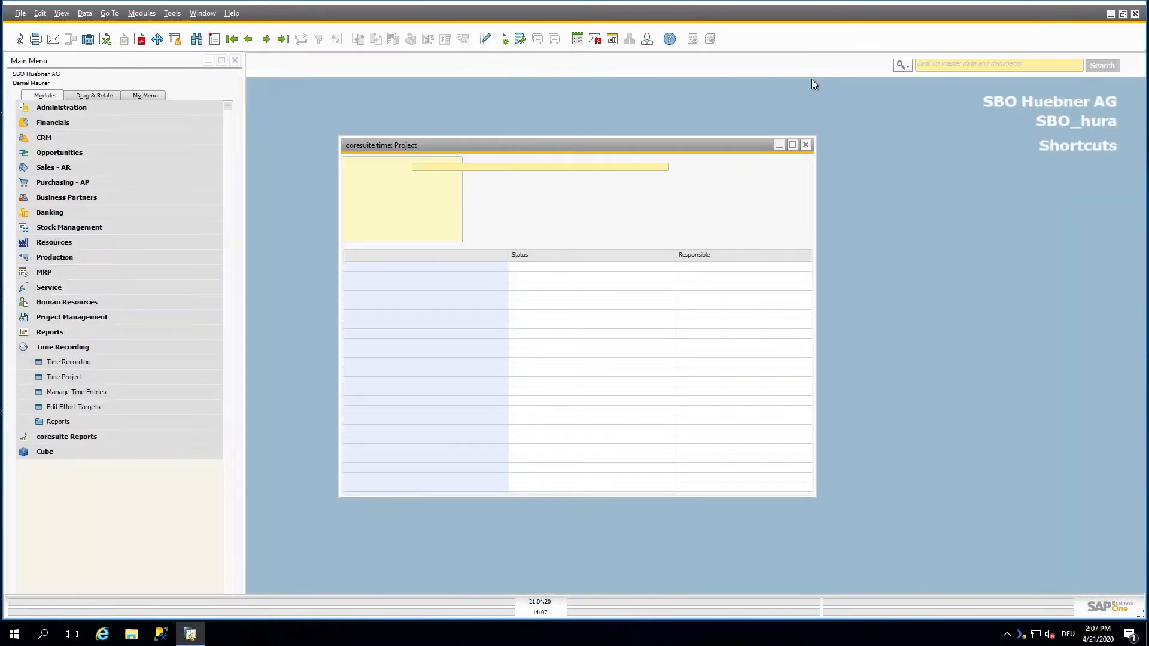
drag(723, 142, 747, 136)
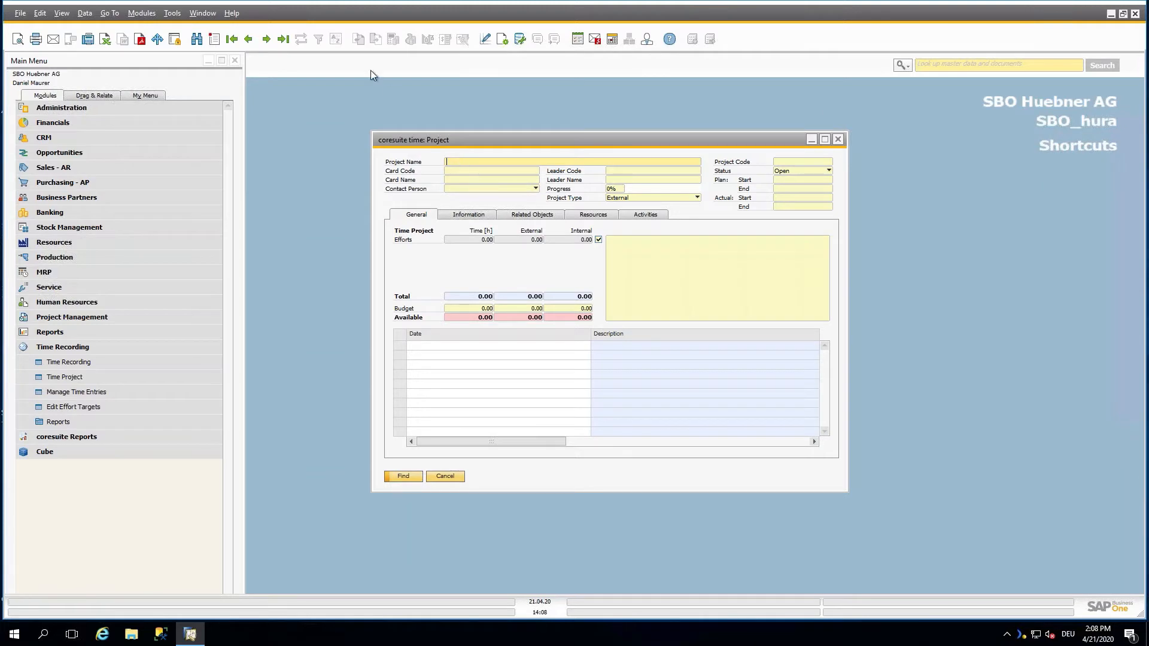
click(278, 42)
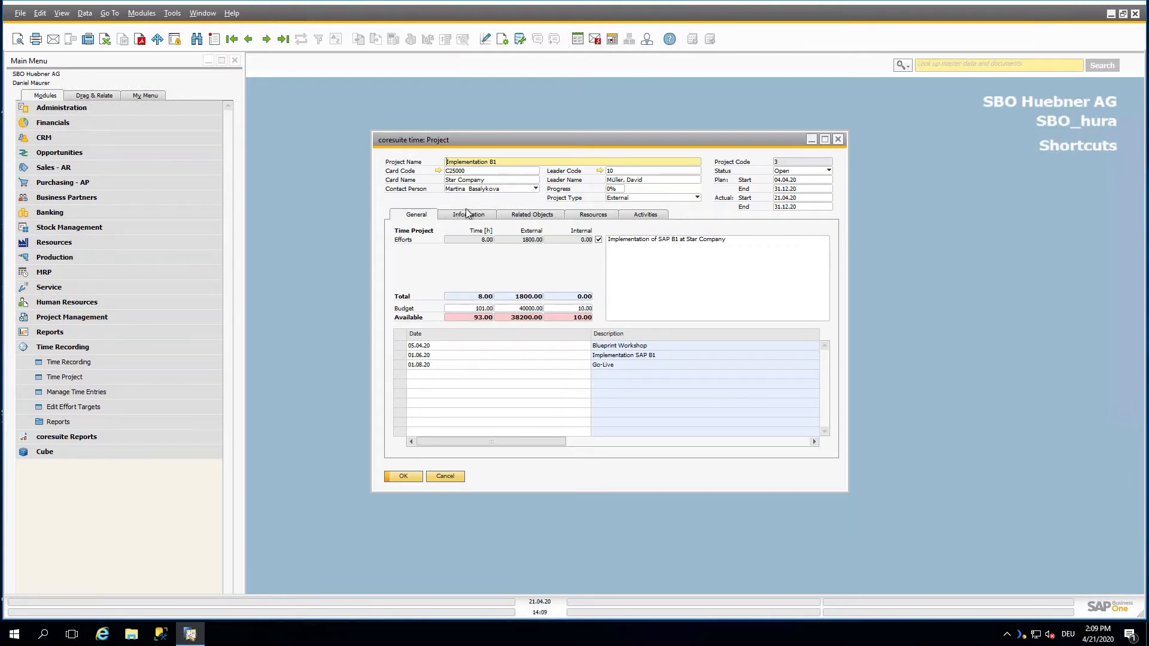
- Review the special conditions and phases of the Implementation B1 project, including their budgets, and close the overview
right_click(436, 272)
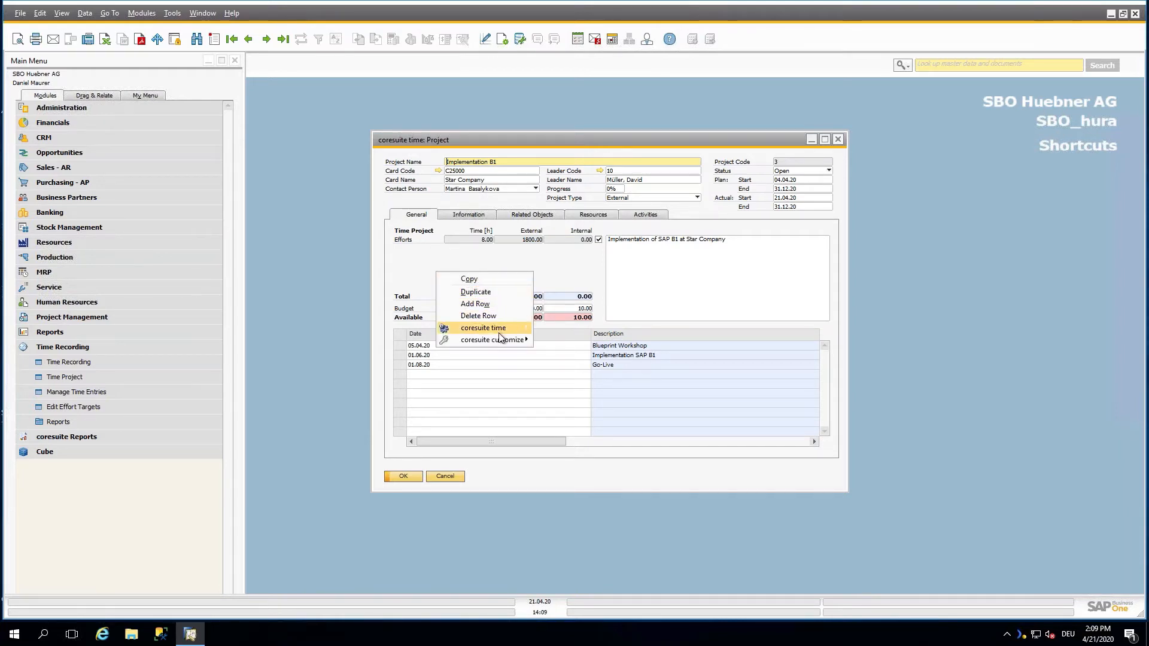
mouse_move(501, 331)
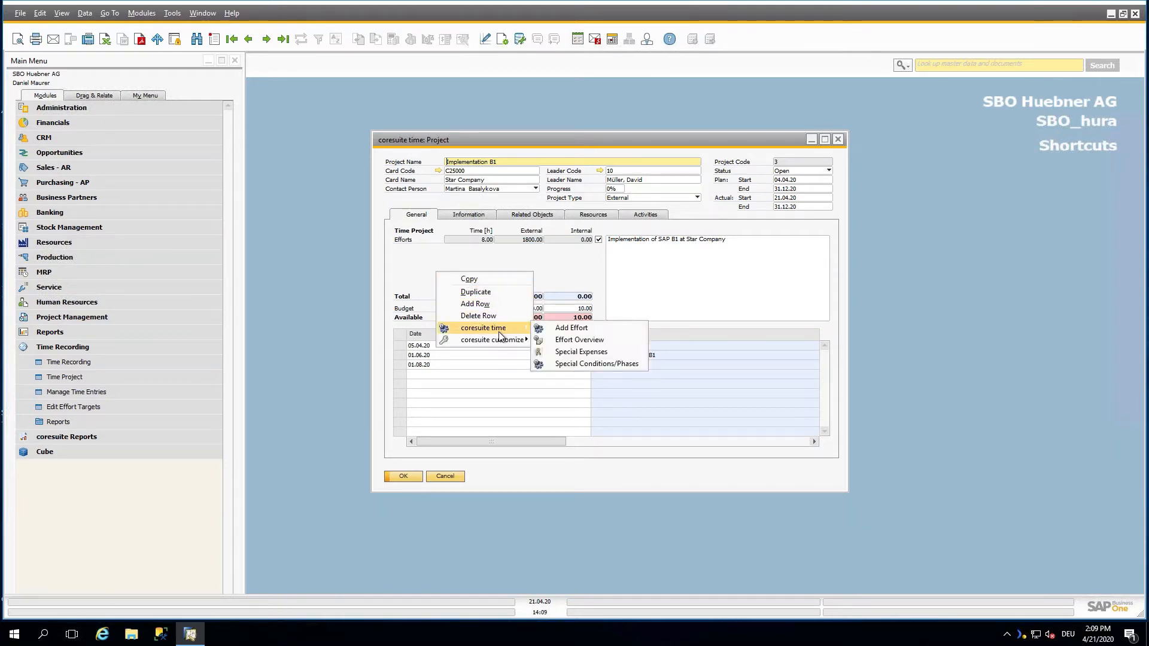
click(586, 367)
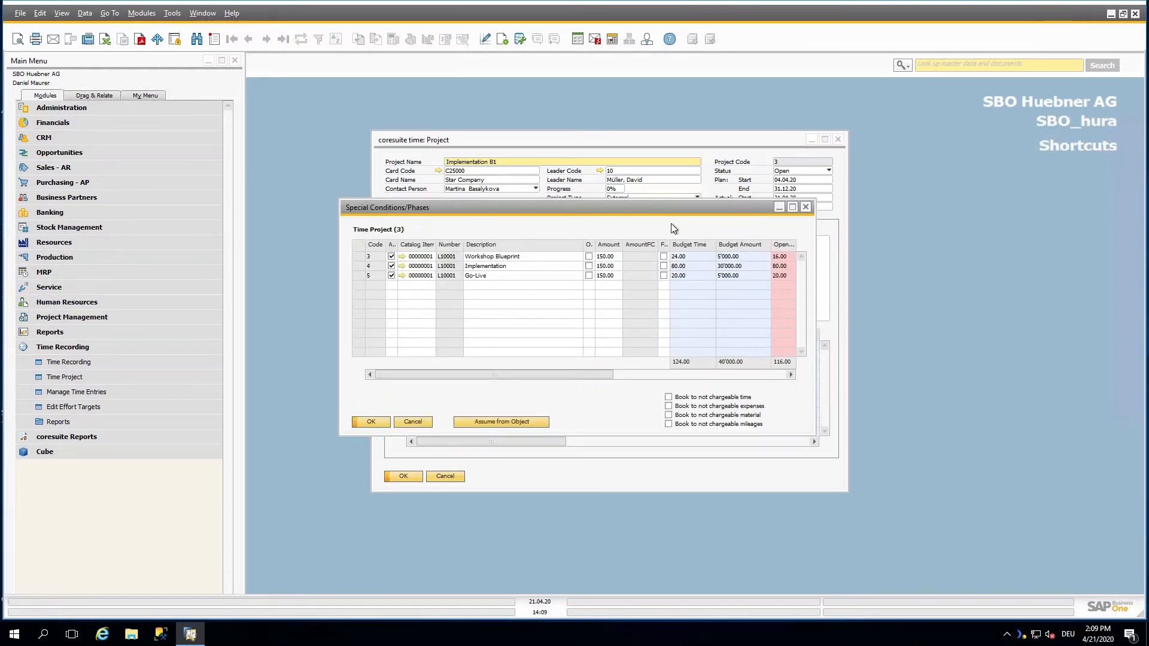
mouse_move(564, 373)
mouse_down()
mouse_move(597, 374)
mouse_move(555, 371)
mouse_up()
drag(533, 377, 449, 404)
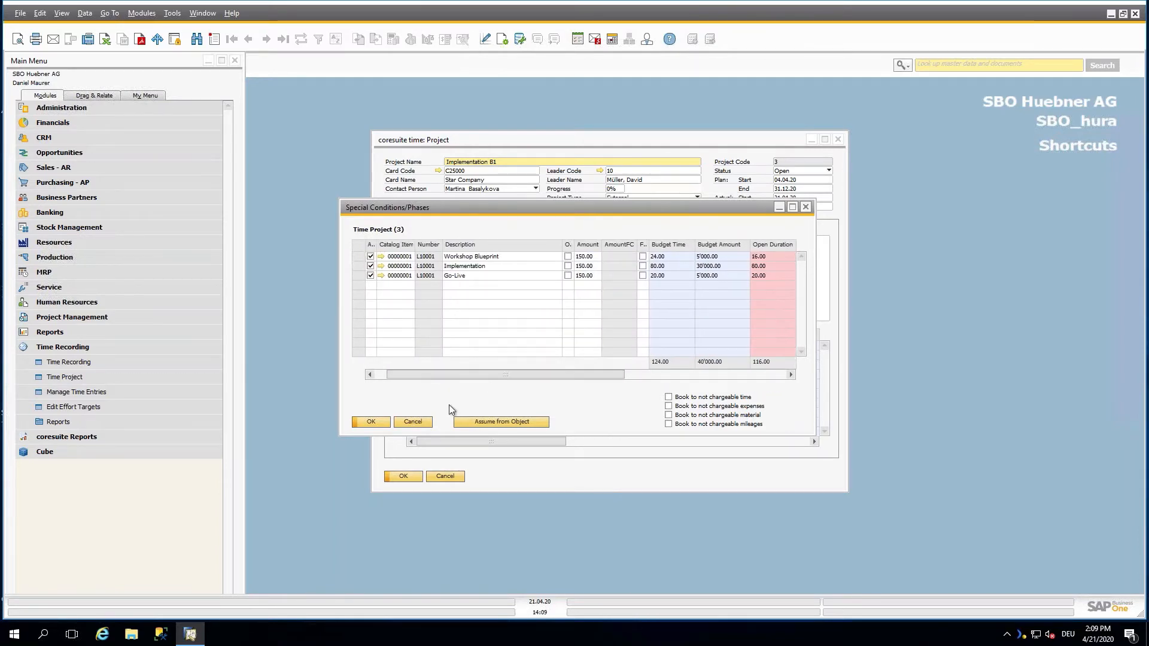
click(378, 422)
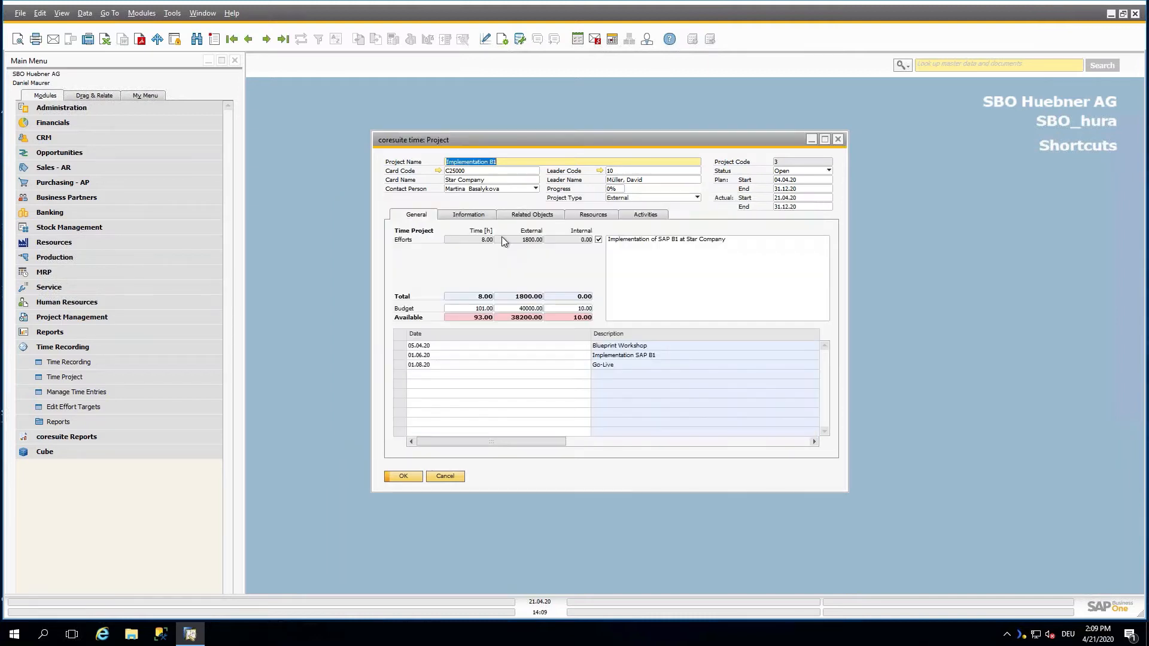
- Examine the project's general information, related objects, resources and activities, and close the project
click(472, 217)
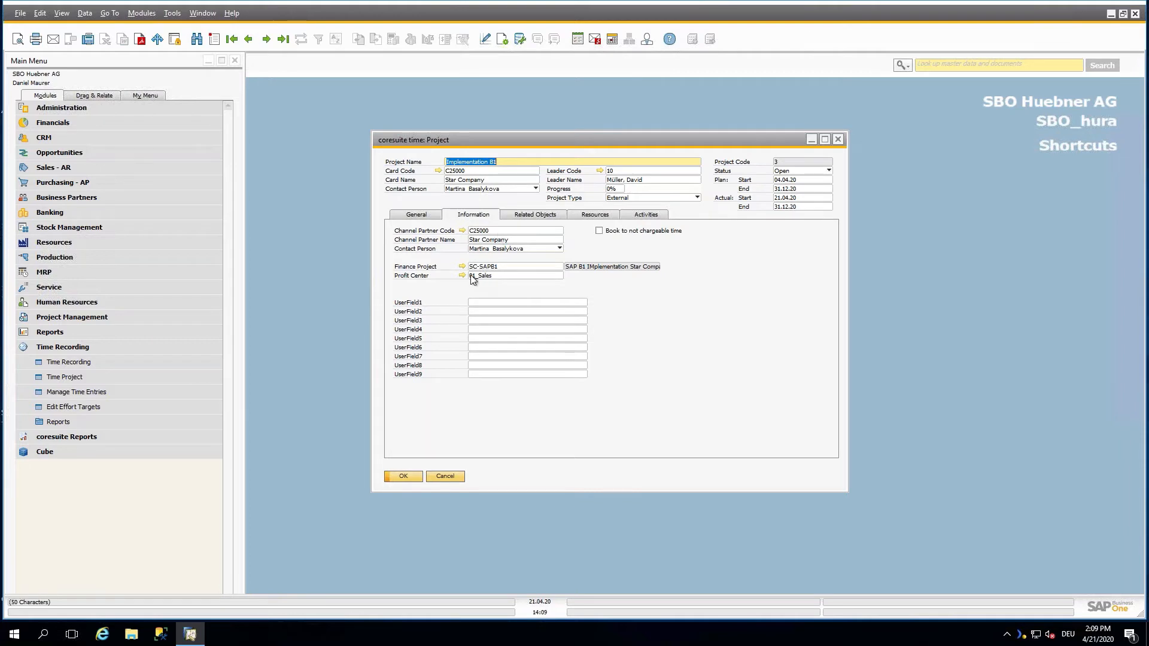
click(529, 219)
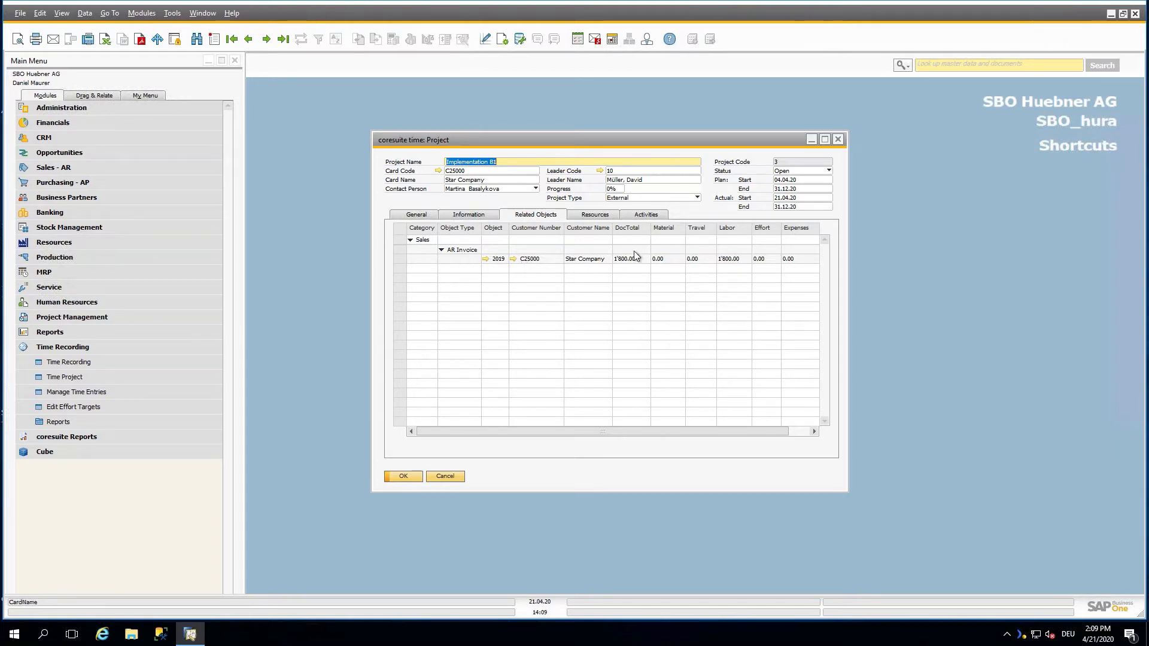
click(610, 218)
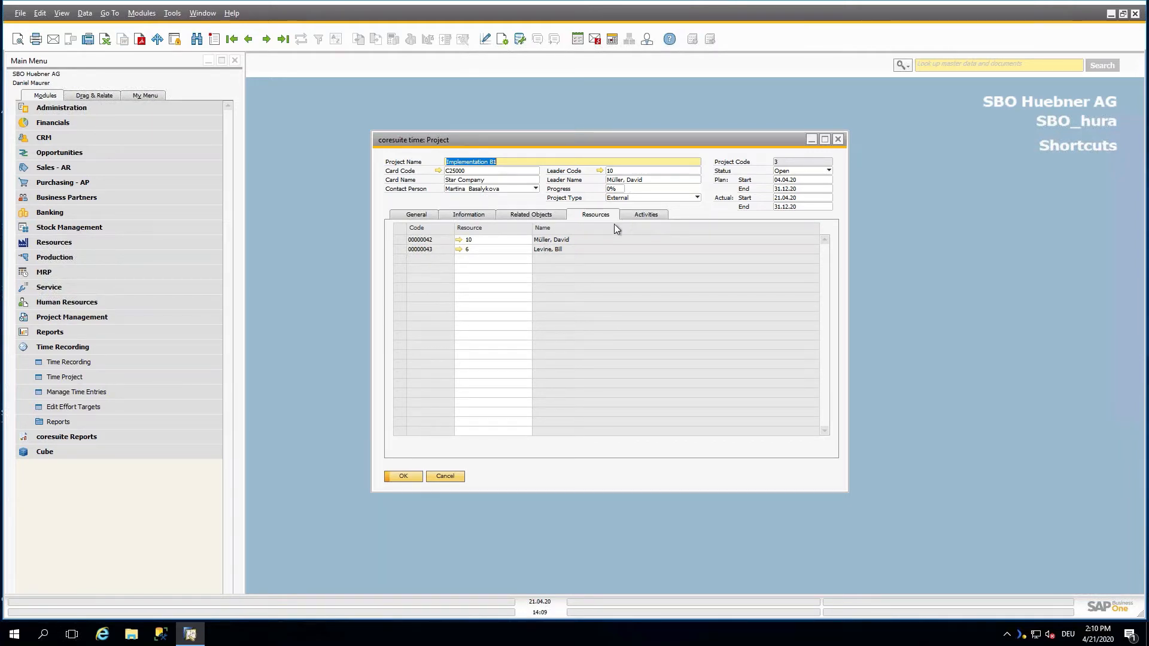
click(629, 218)
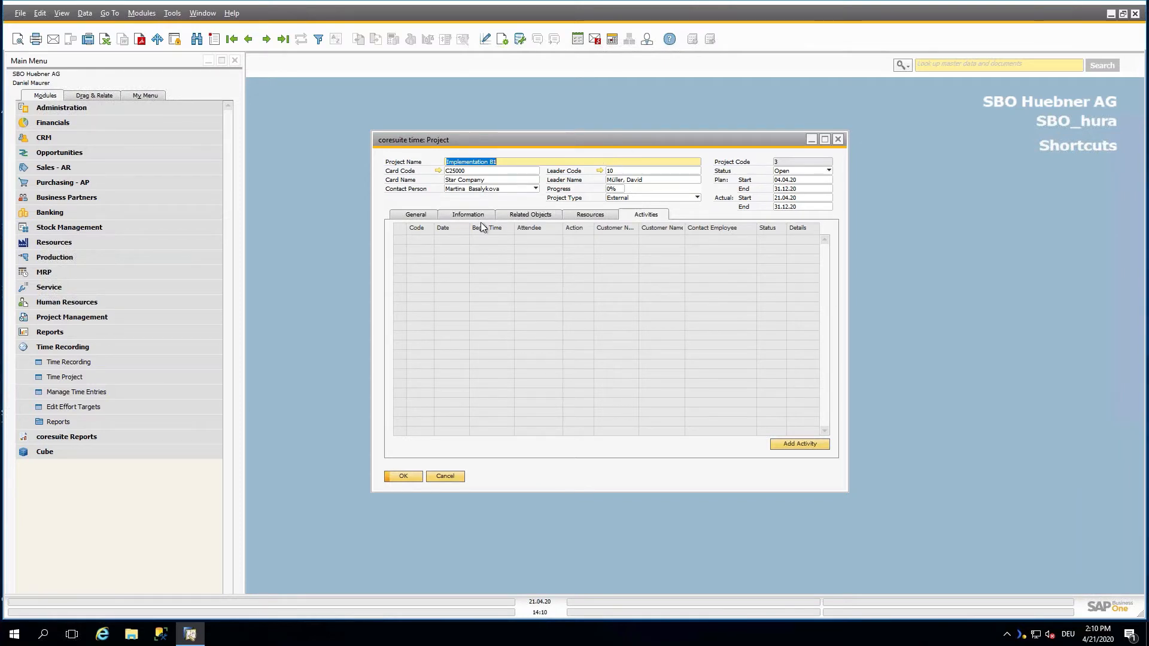
click(434, 216)
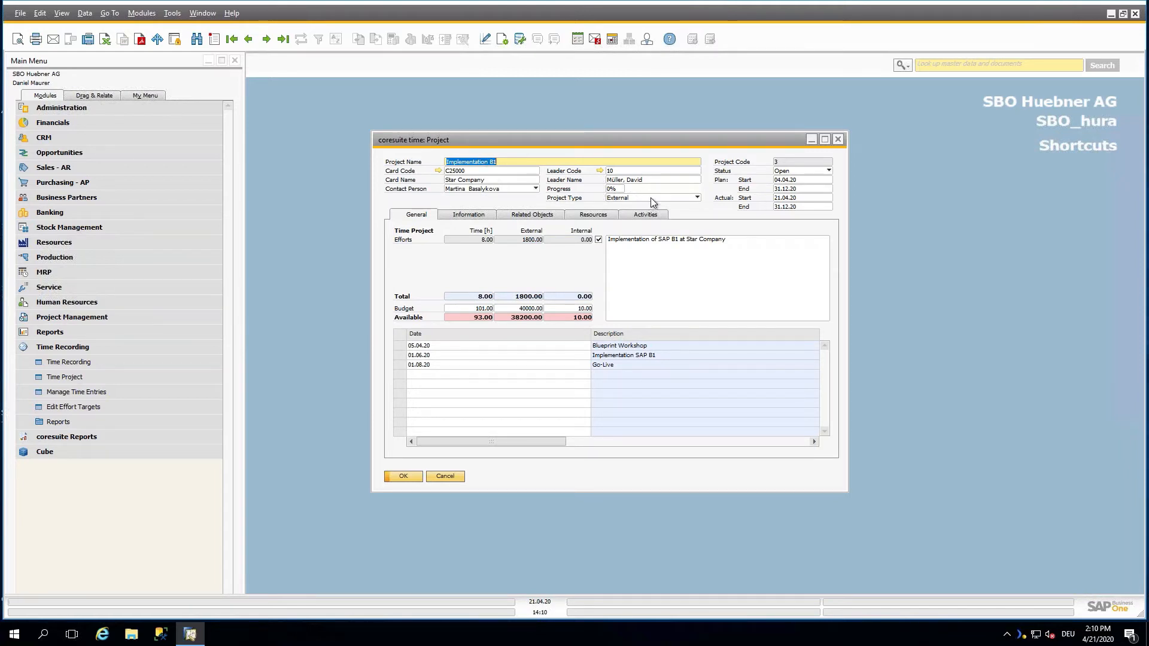
click(839, 140)
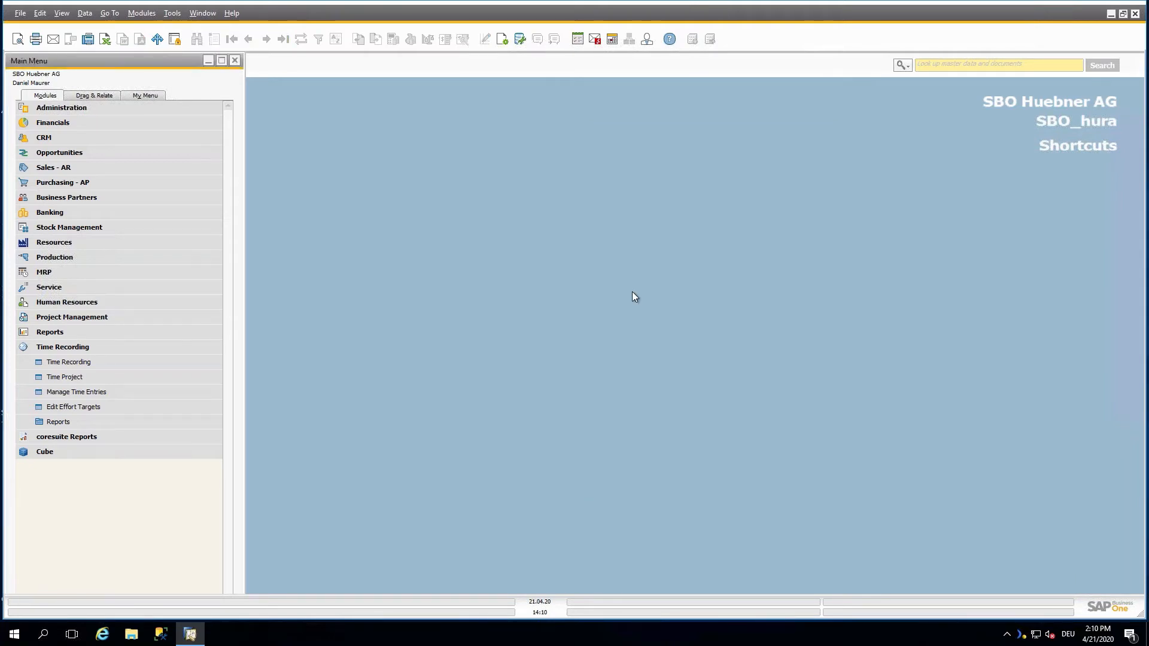
- Open Time Recording and display the selected employee's detailed entries for 06.04.20
click(129, 362)
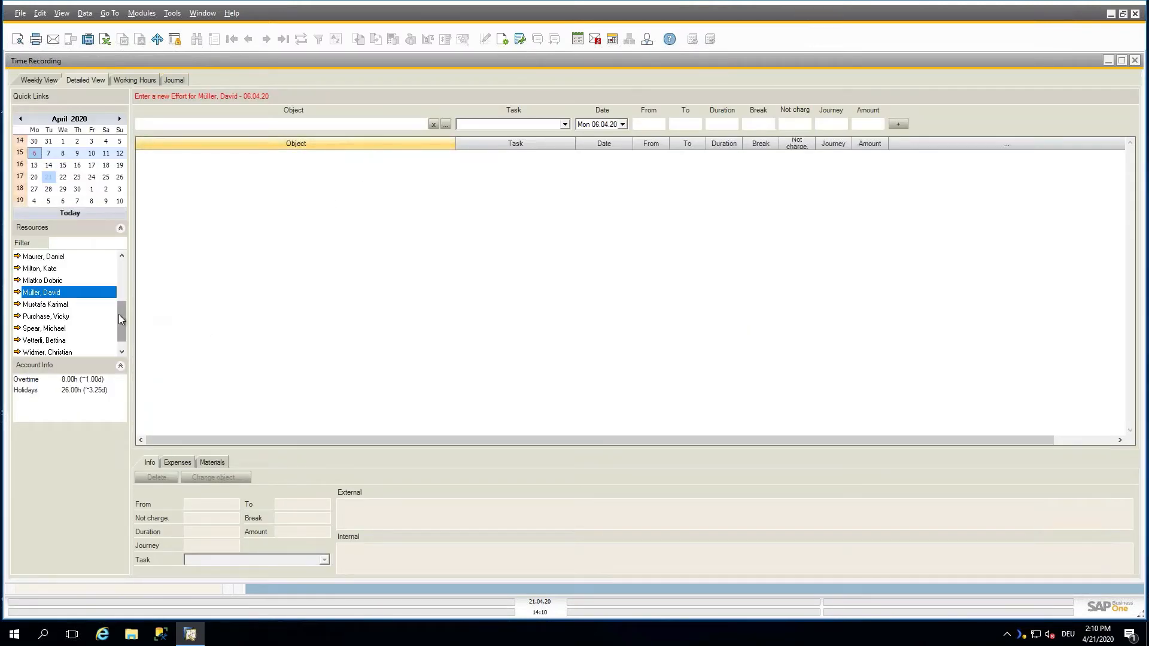
mouse_move(119, 311)
mouse_down()
mouse_move(123, 265)
mouse_move(118, 324)
mouse_move(113, 312)
mouse_up()
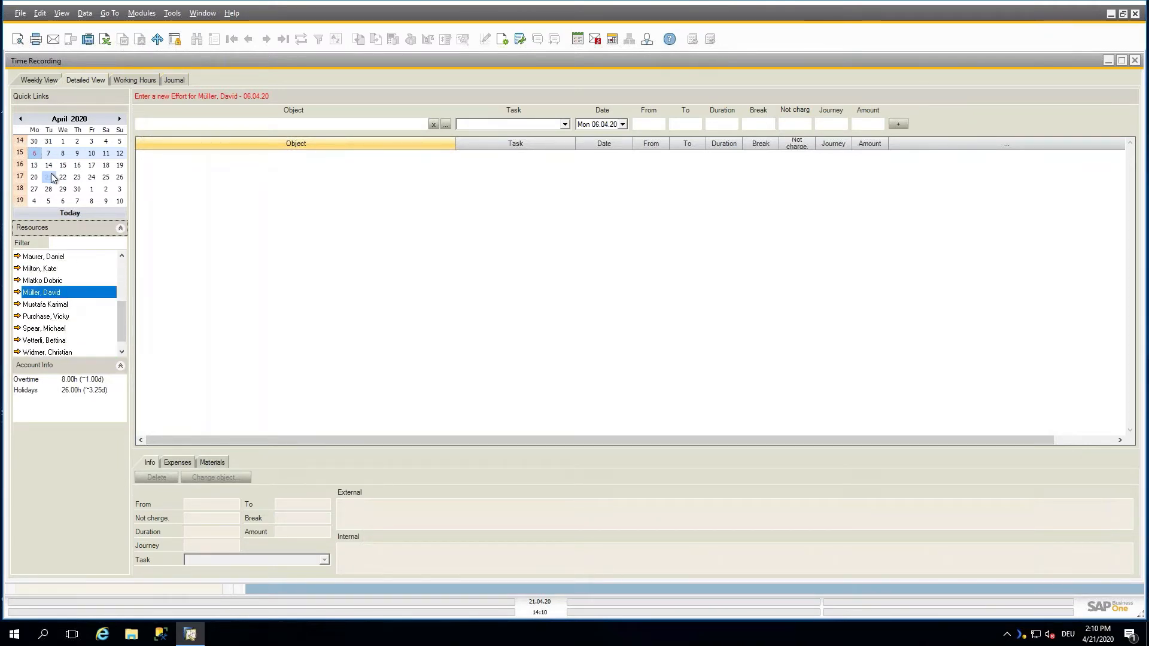
click(118, 145)
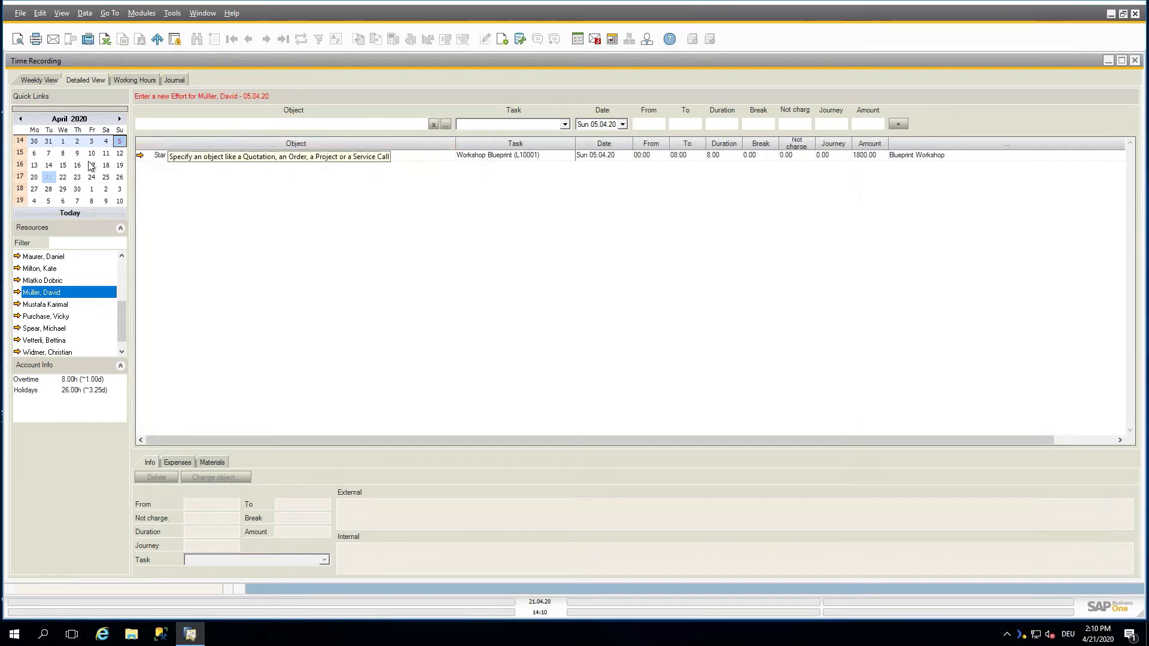
click(37, 153)
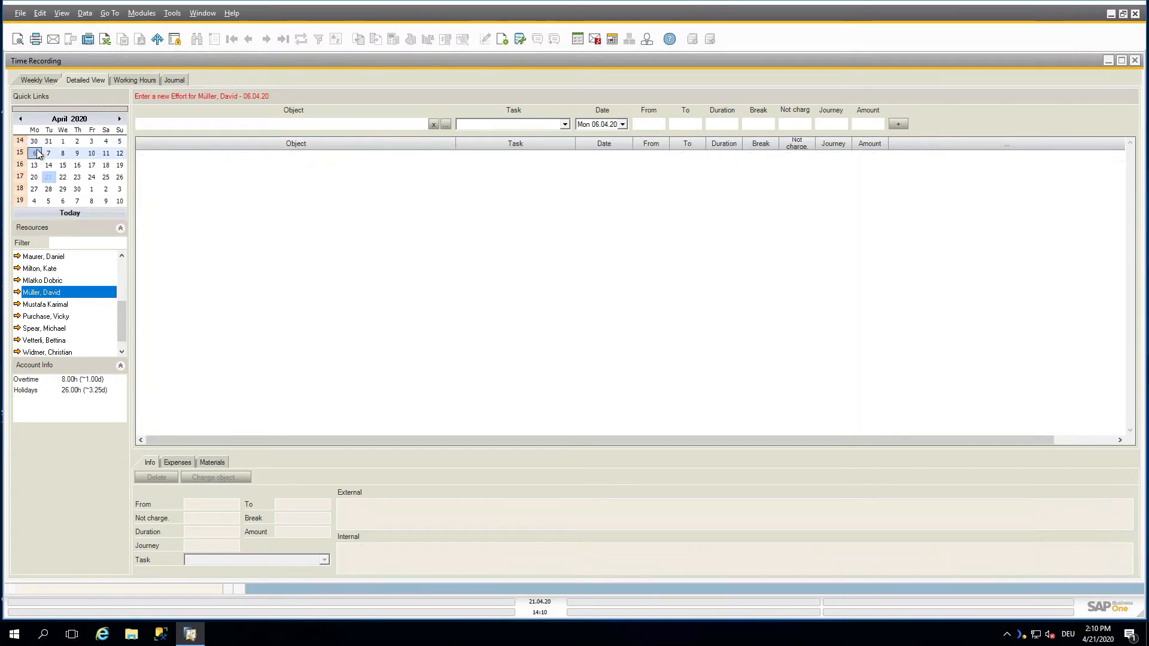
- Choose Star Company's Time Project 3, Implementation B1, as the new effort's object, with Workshop Blueprint (L10001) as its task
click(231, 123)
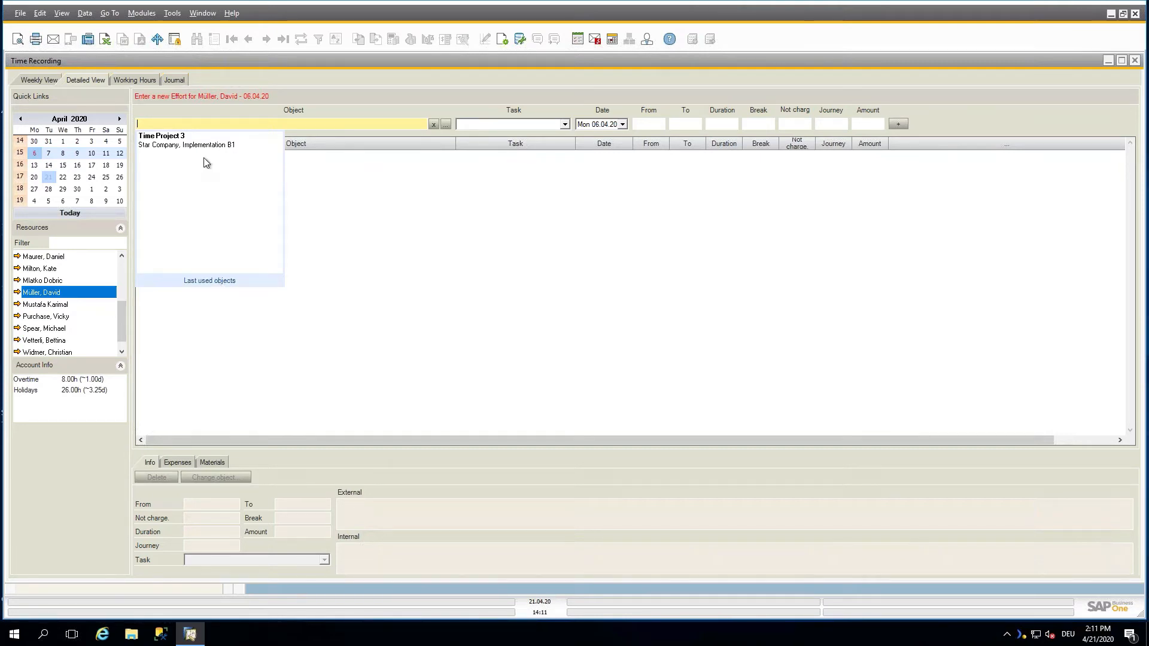
text(a)
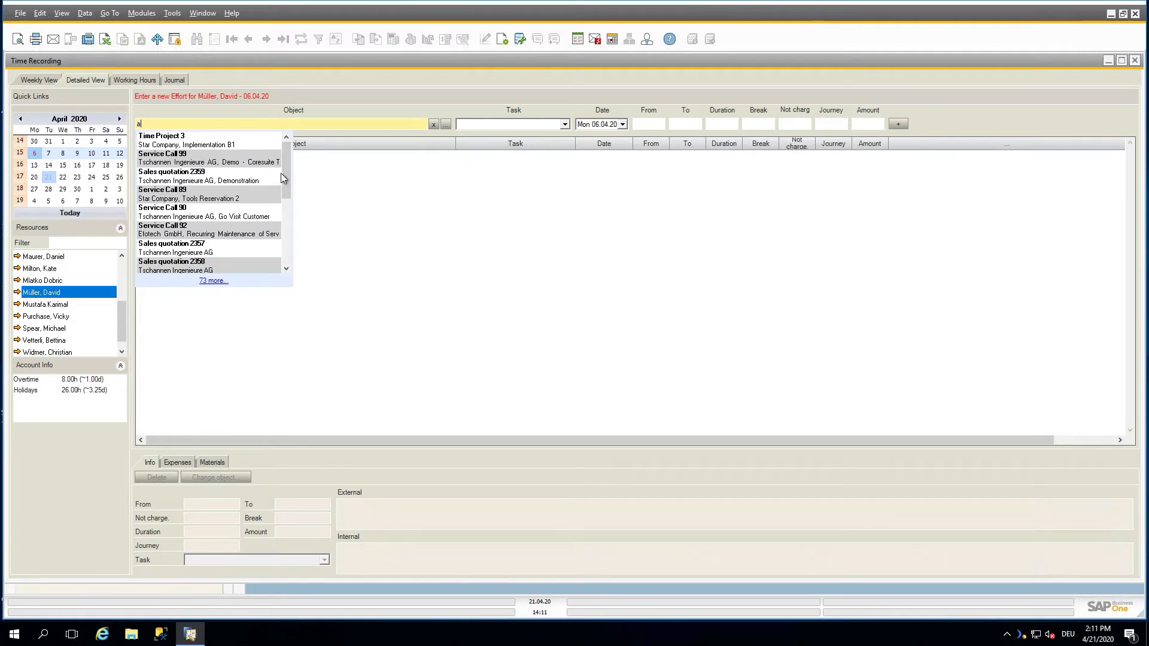
mouse_move(283, 163)
mouse_down()
mouse_move(286, 203)
mouse_move(279, 178)
mouse_up()
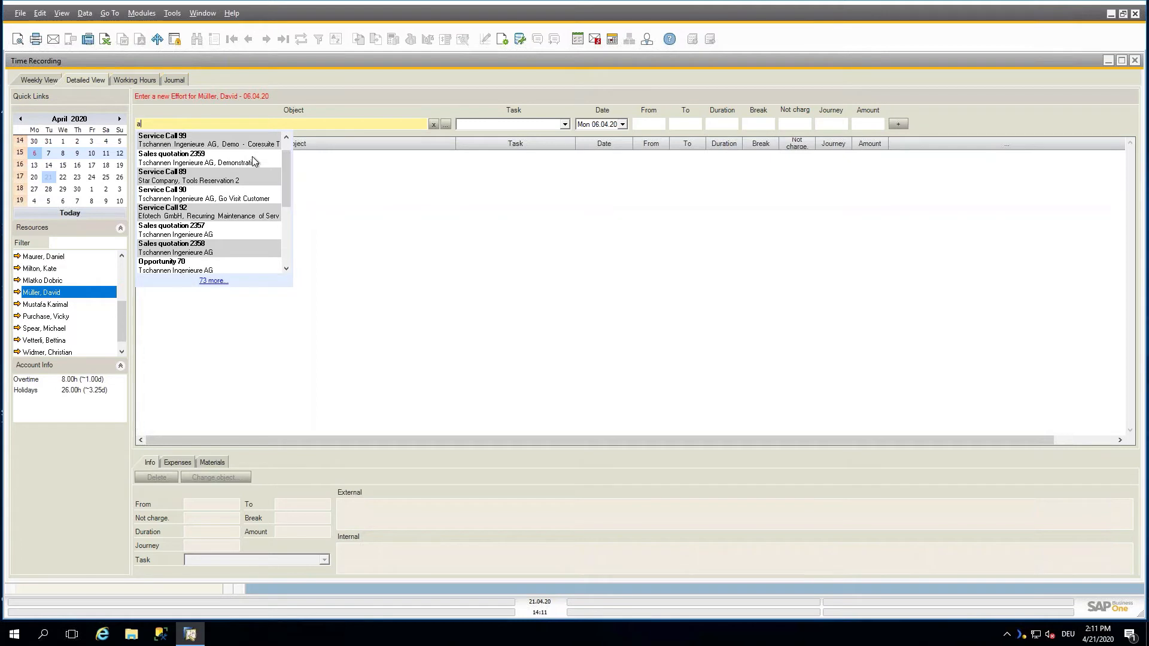
scroll(242, 132, up, 1)
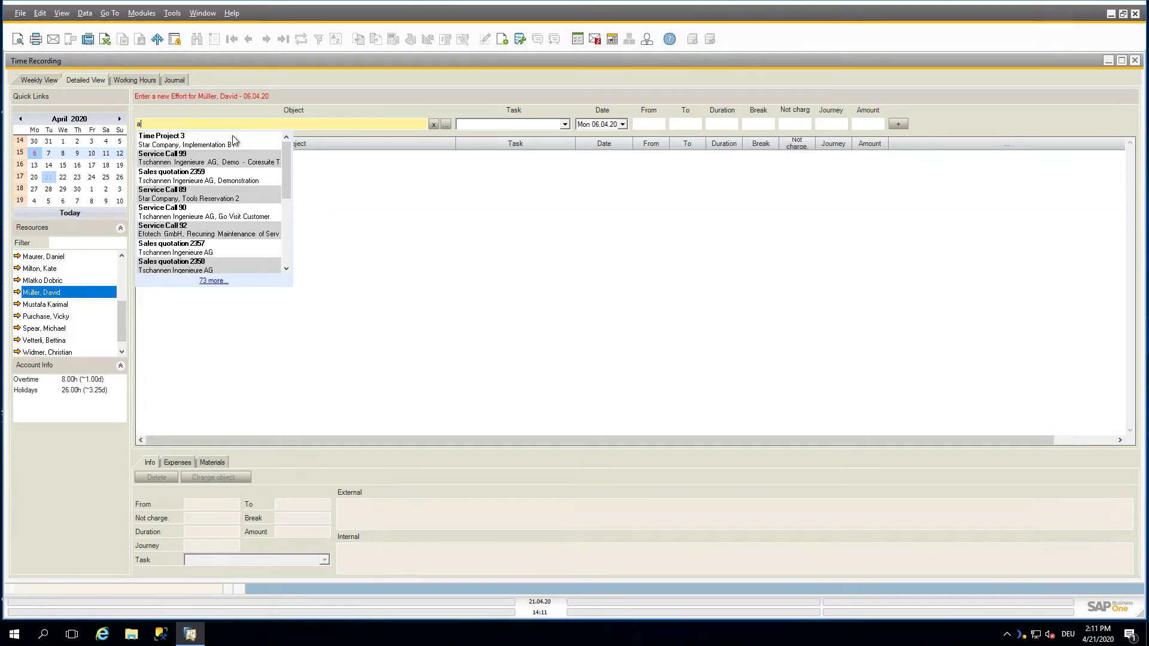
click(223, 141)
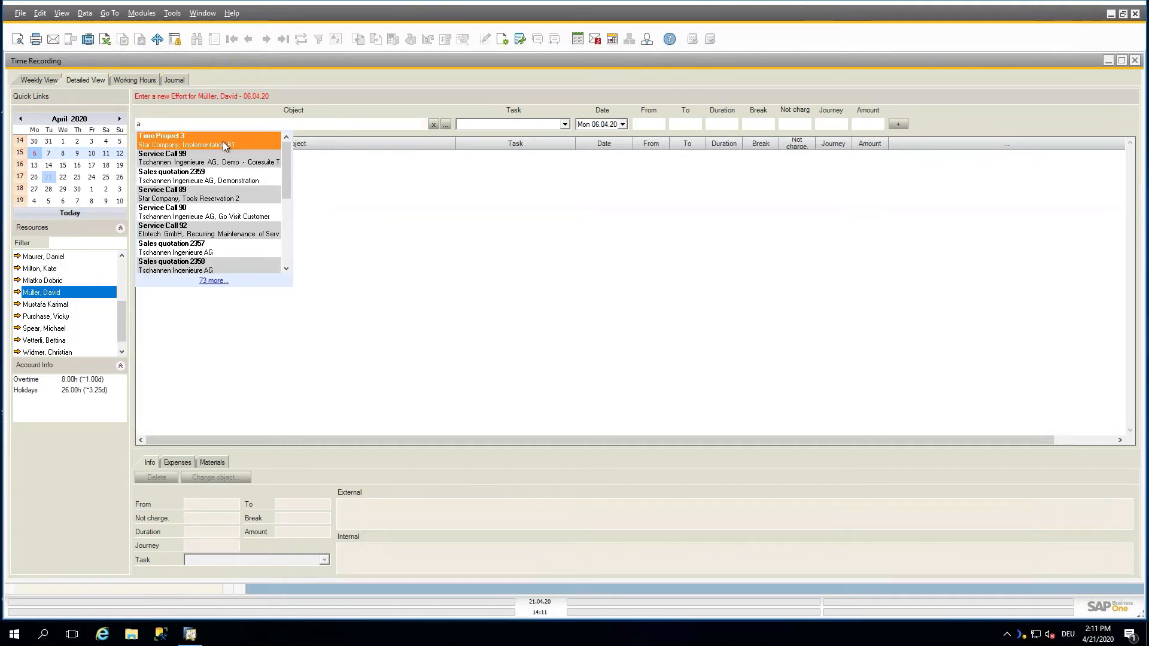
click(222, 141)
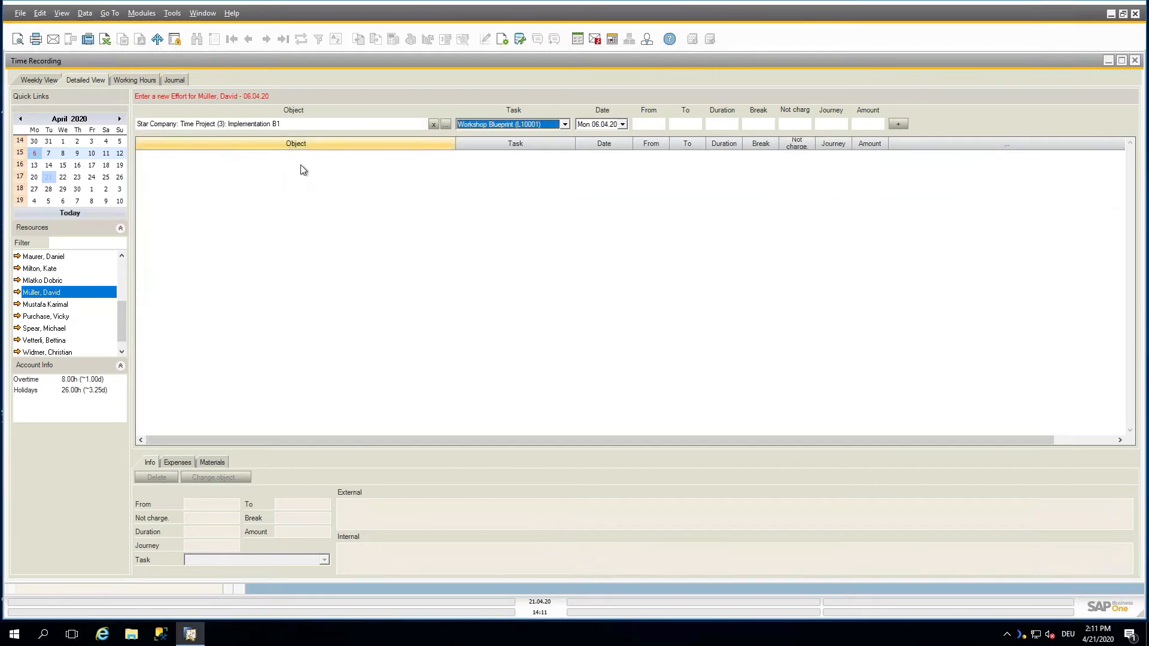
click(564, 125)
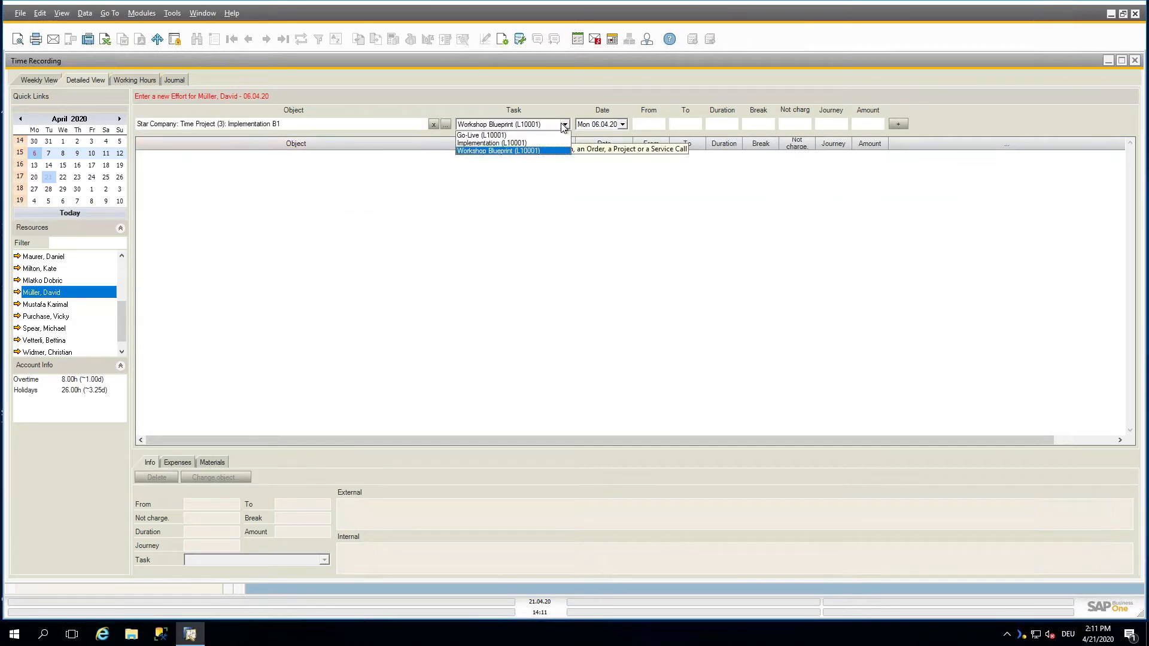
click(530, 151)
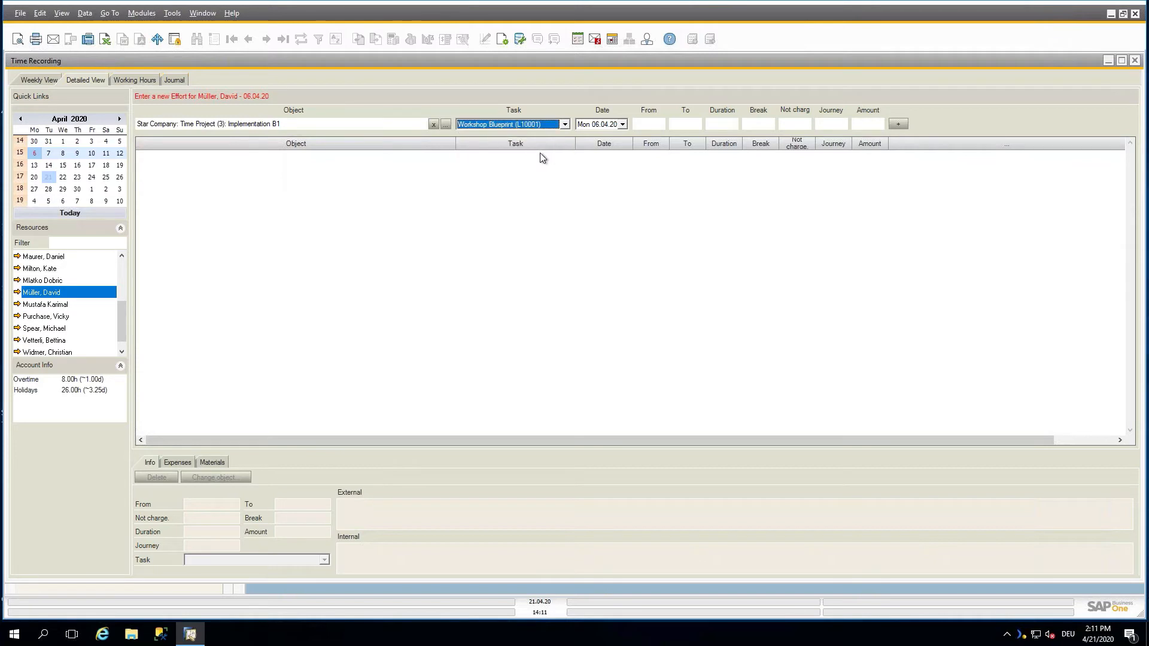
- Set the new effort's working time from 08:00 to 16:00
click(650, 124)
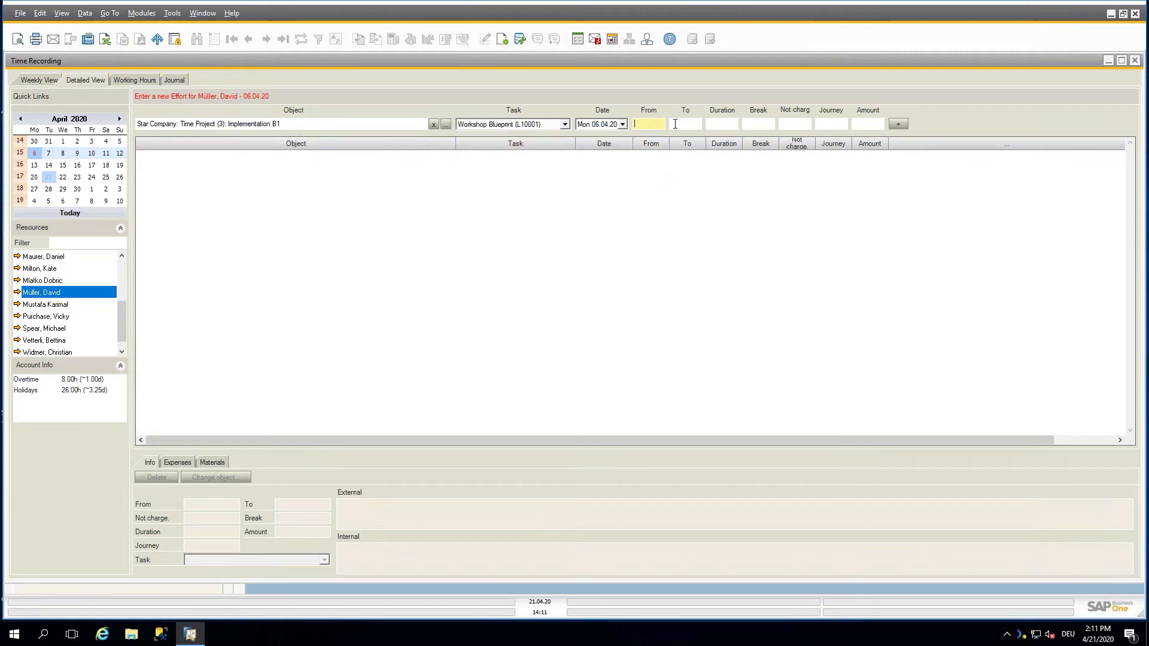
text(8)
key(Tab)
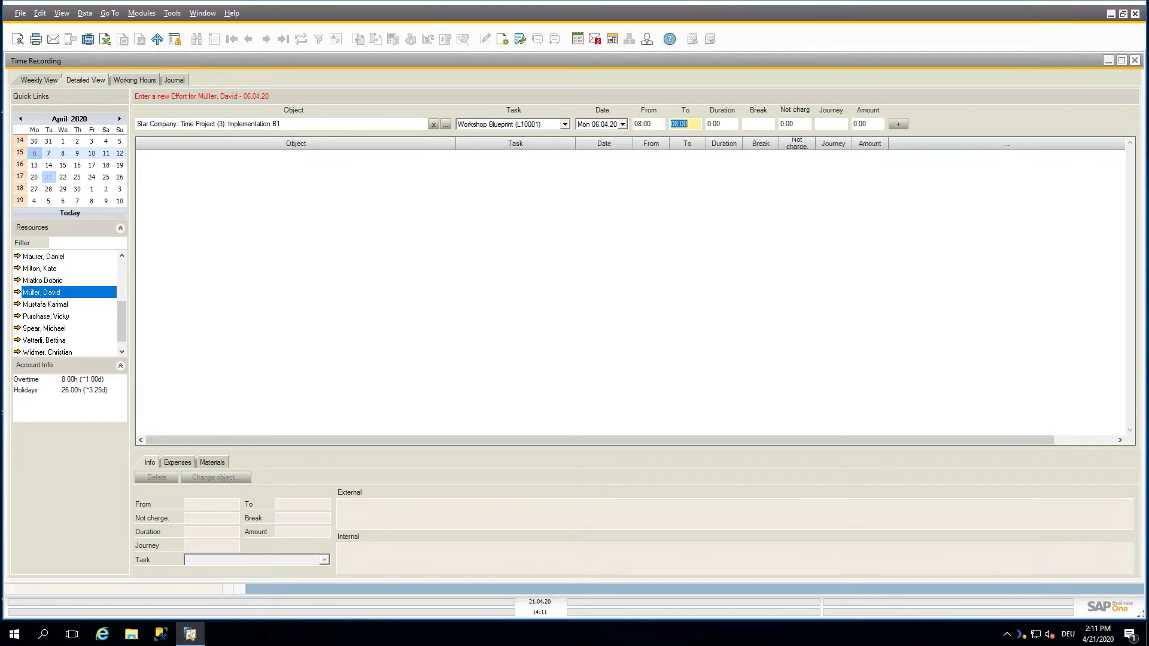
text(16)
key(Tab)
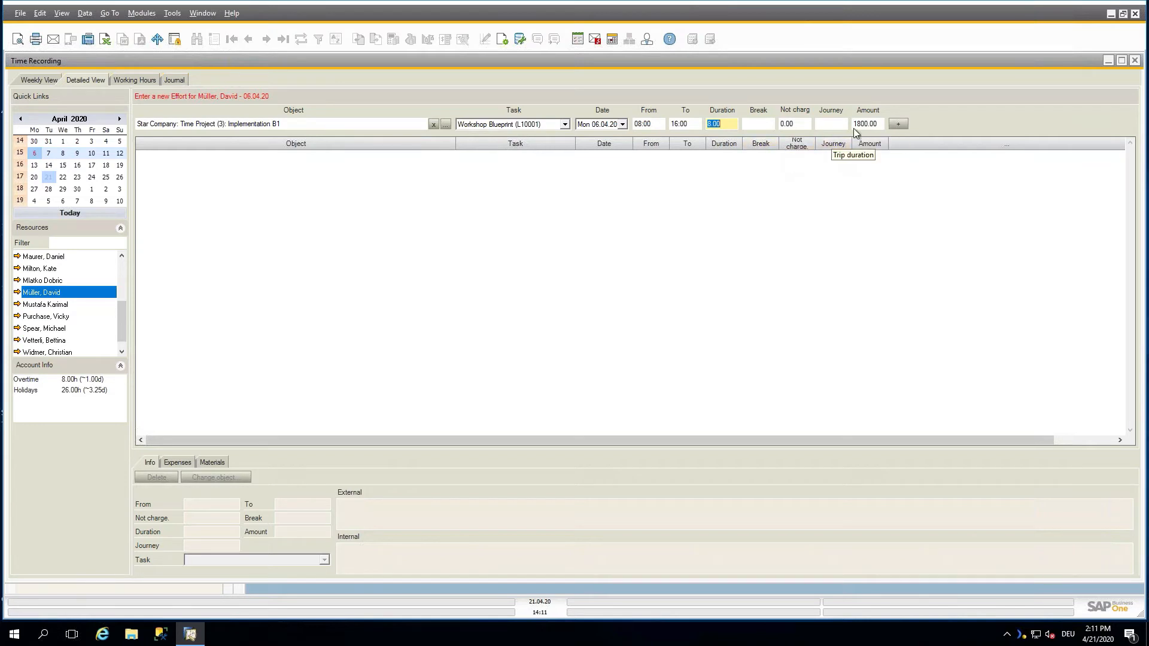
- Add the effort with the external remark "Blueprint at Star Company"
click(898, 124)
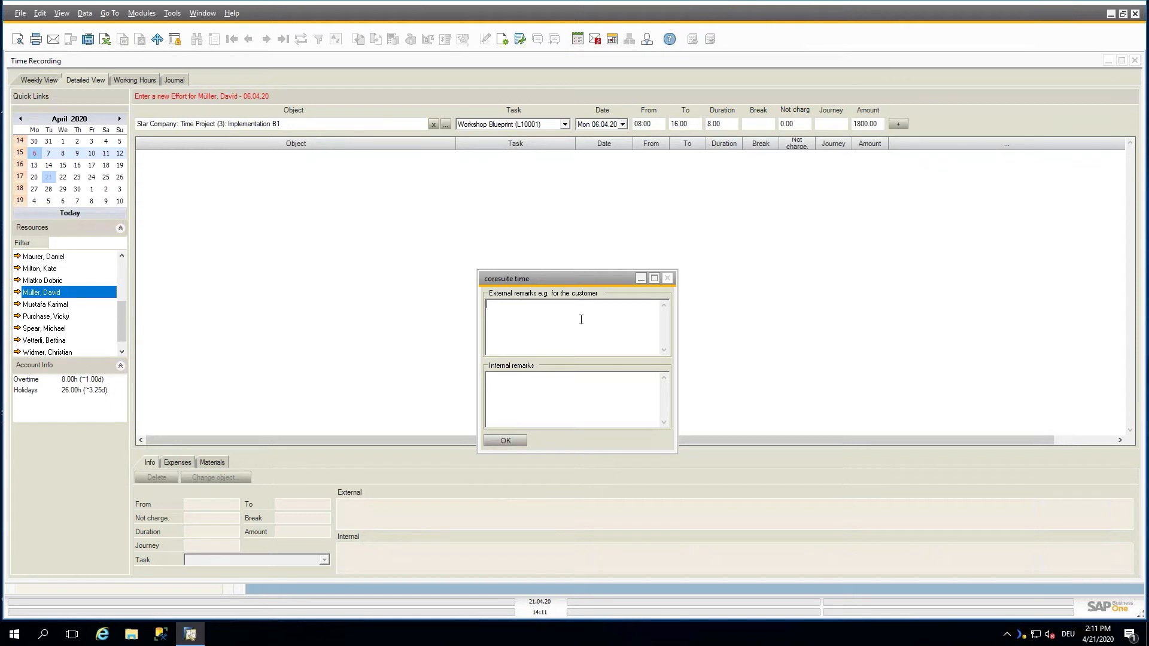
text(Blueprint at Star COmpa)
key(Delete)
text(o)
click(504, 444)
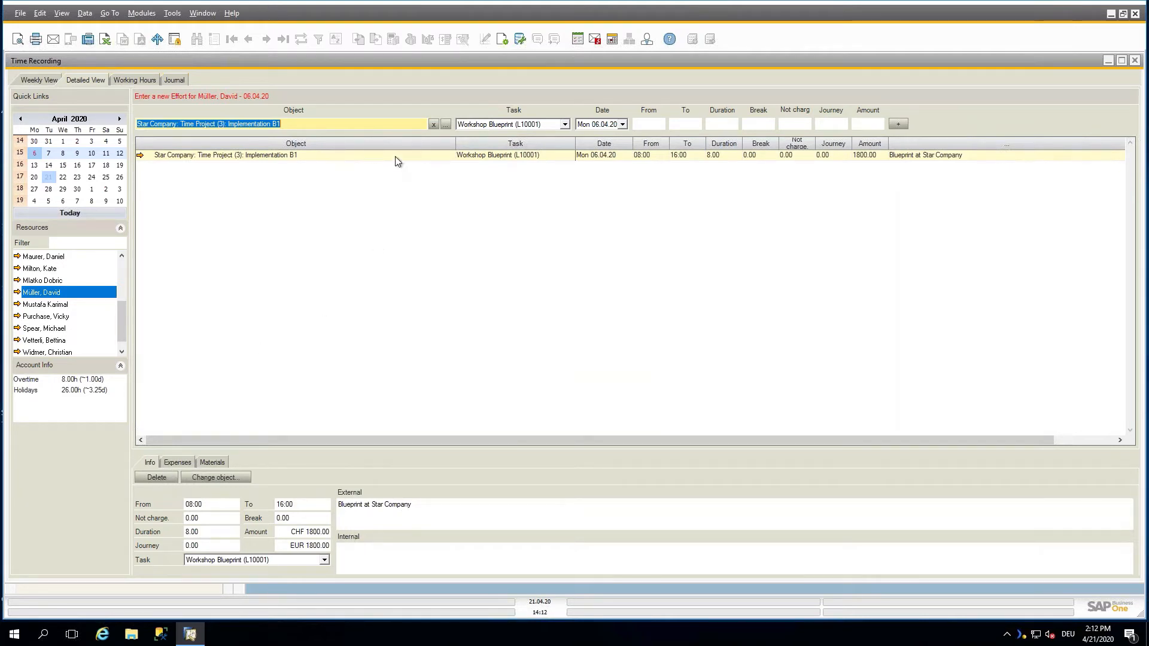
- Add a new expense line and a new material line to the recorded Workshop Blueprint effort
click(185, 464)
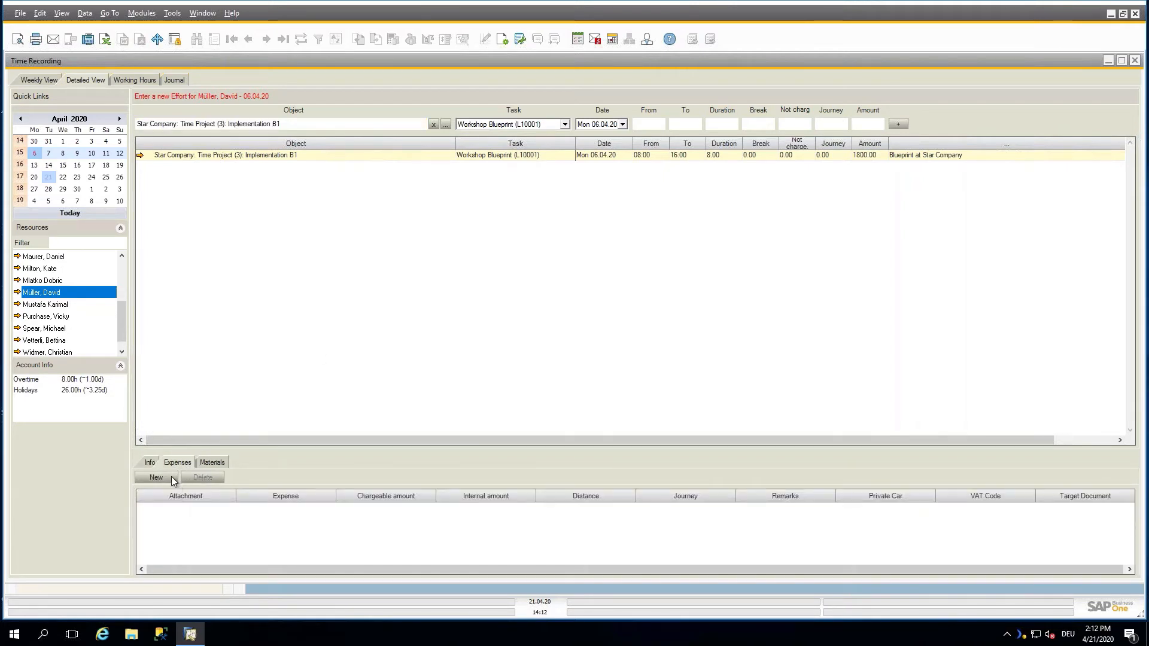
click(174, 477)
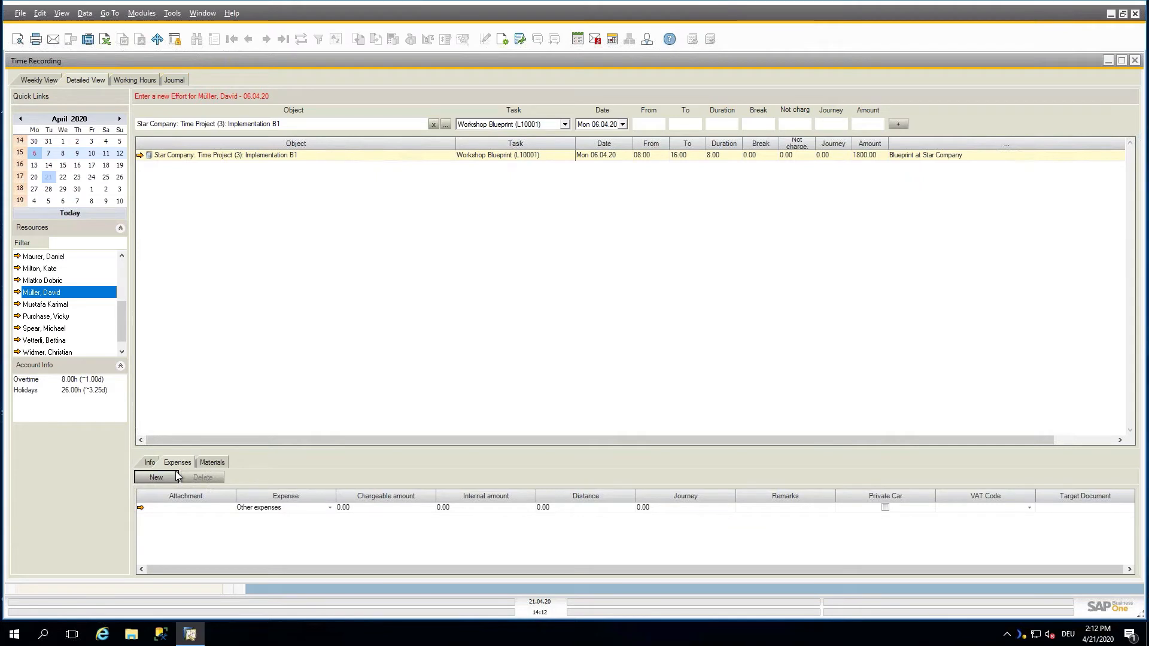
click(213, 463)
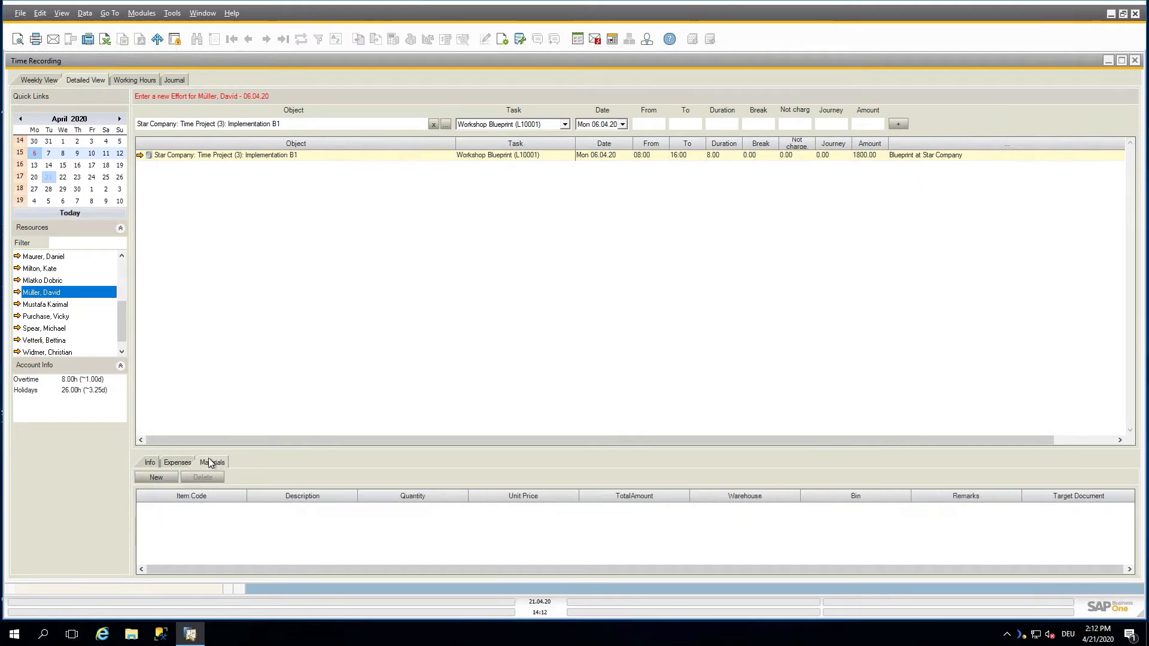
click(193, 512)
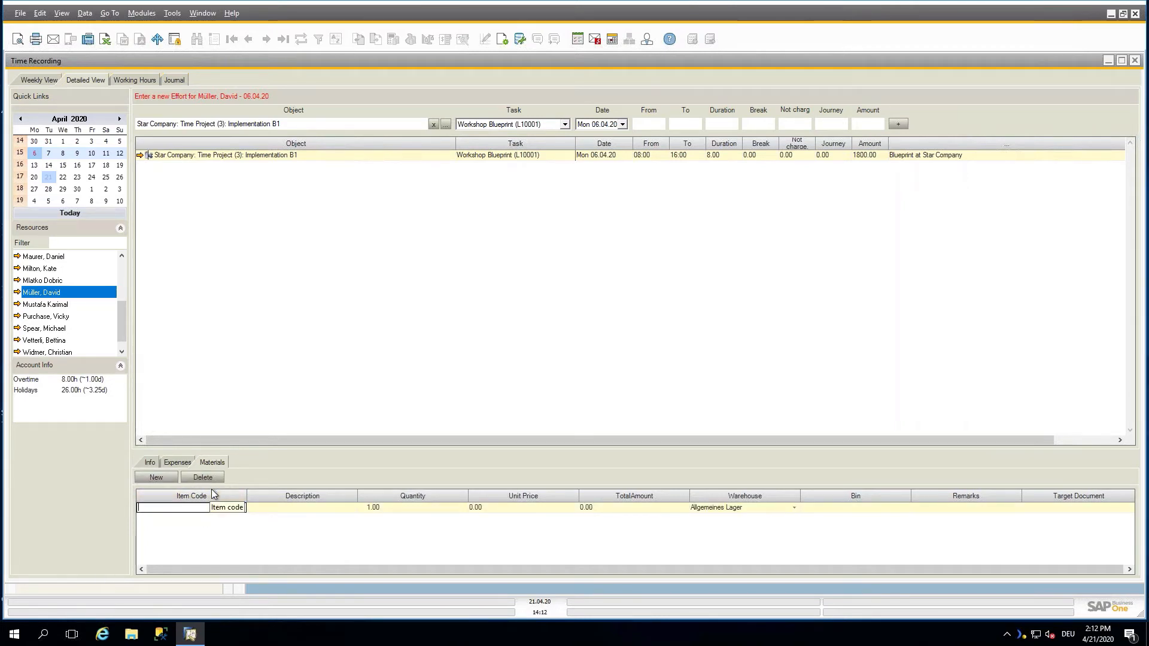
- Assign item W00002, Spare Part 1, to the new material line
text(sp)
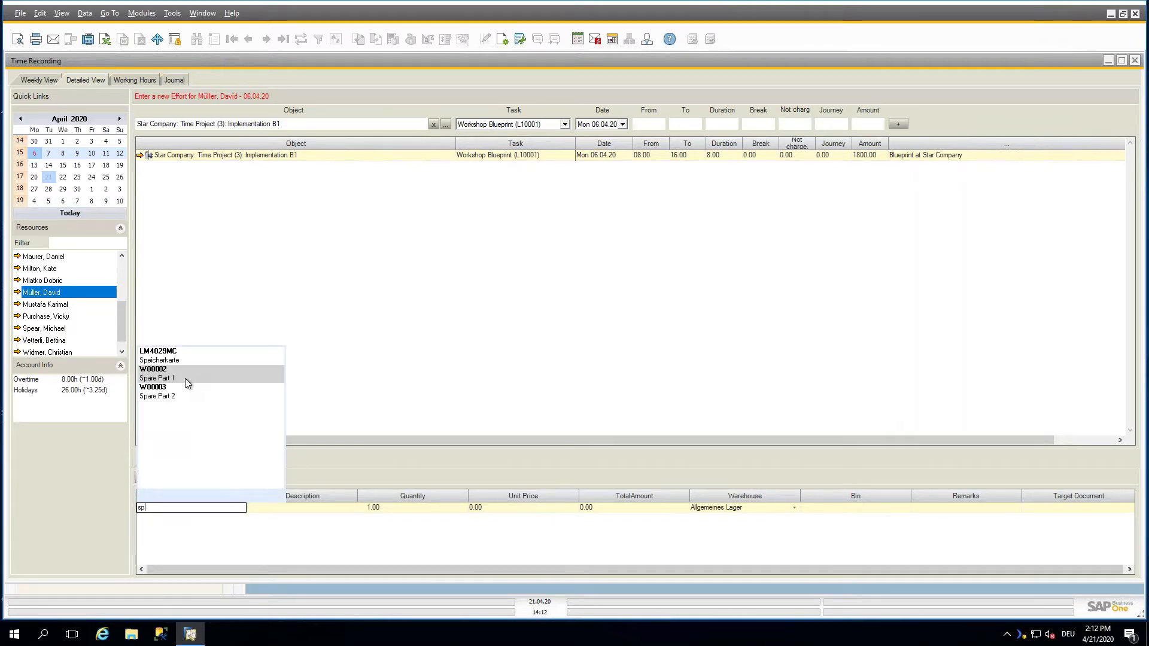
click(192, 382)
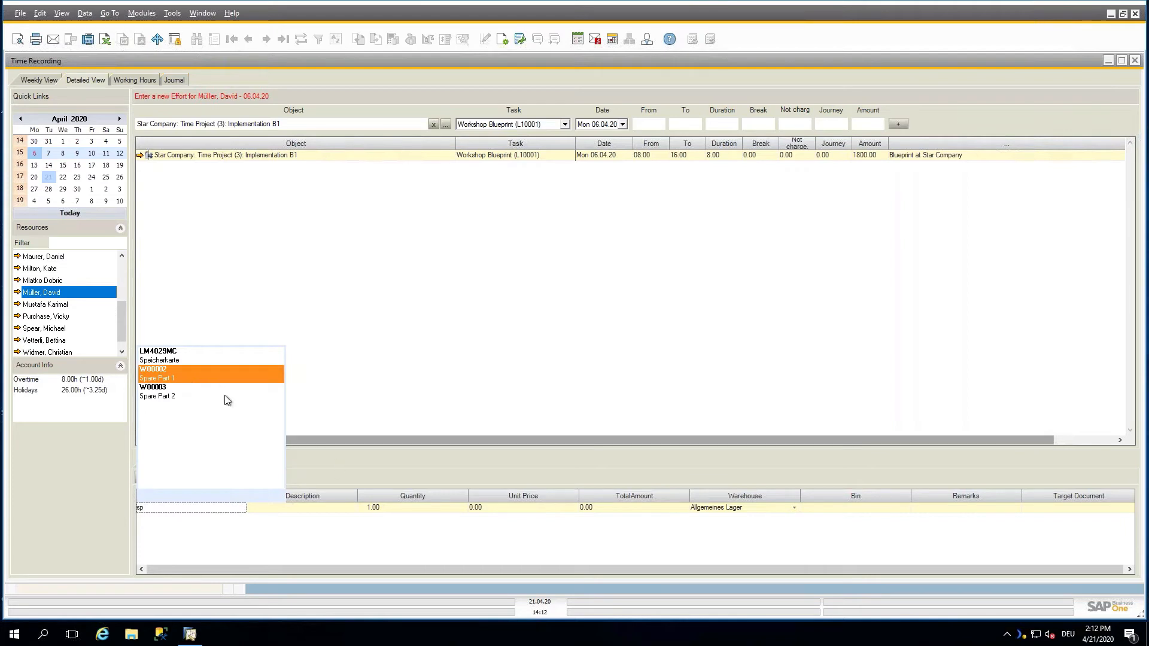
double_click(213, 377)
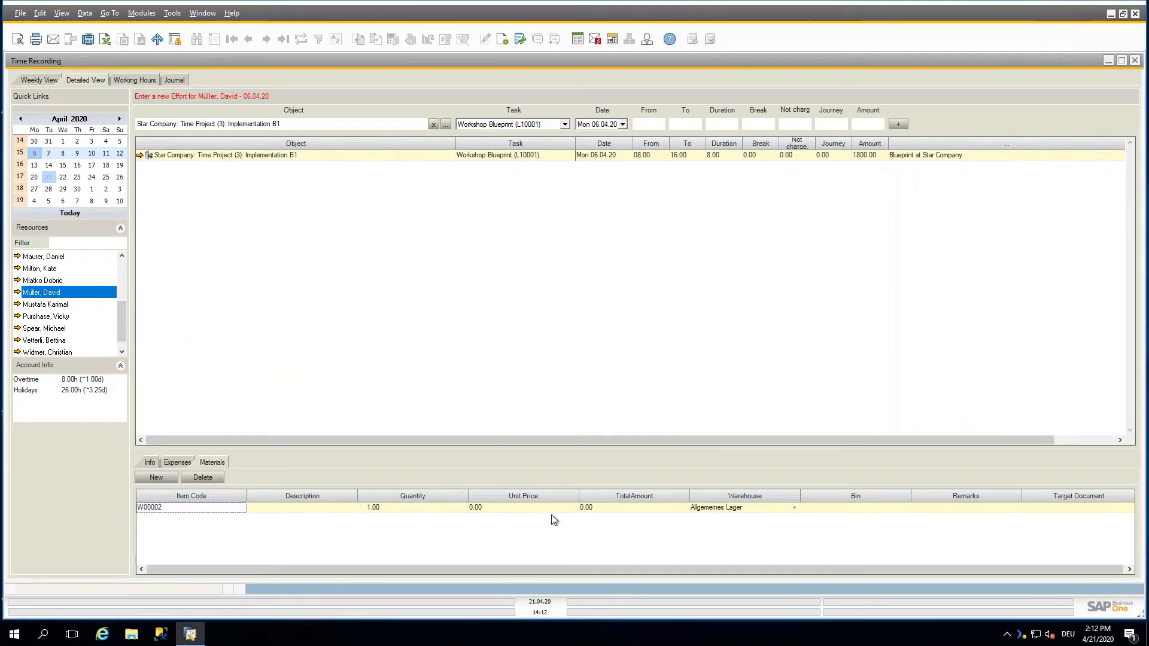
- Delete the material line from the effort and close the time recording
click(210, 479)
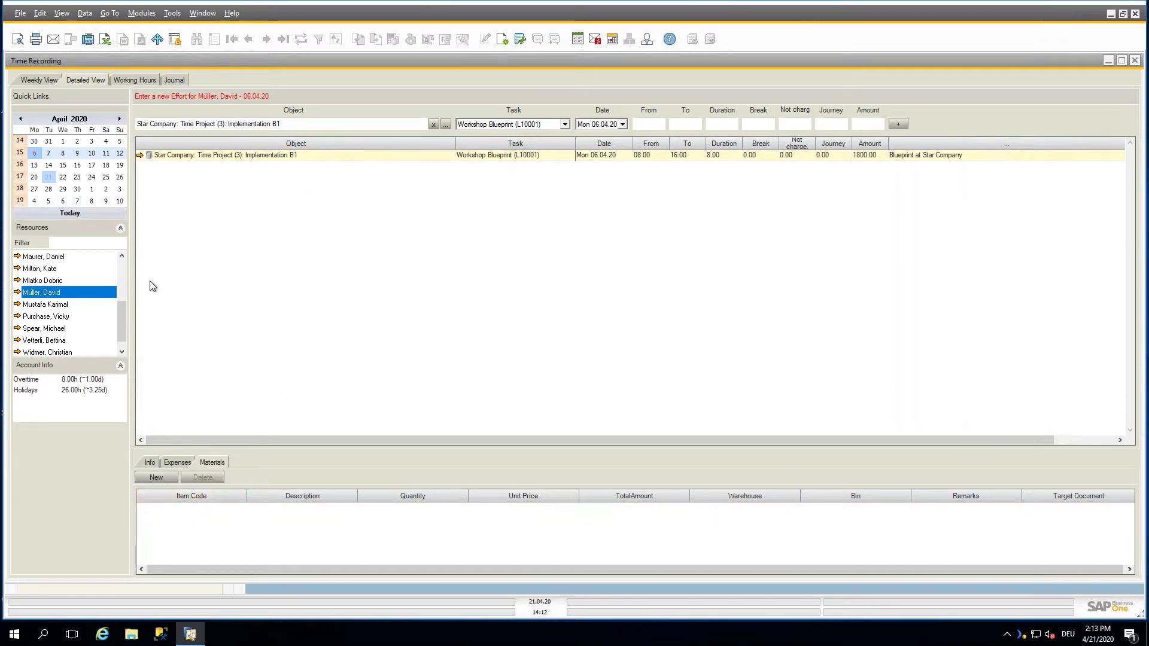
mouse_move(121, 313)
mouse_down()
mouse_move(119, 275)
mouse_move(127, 314)
mouse_up()
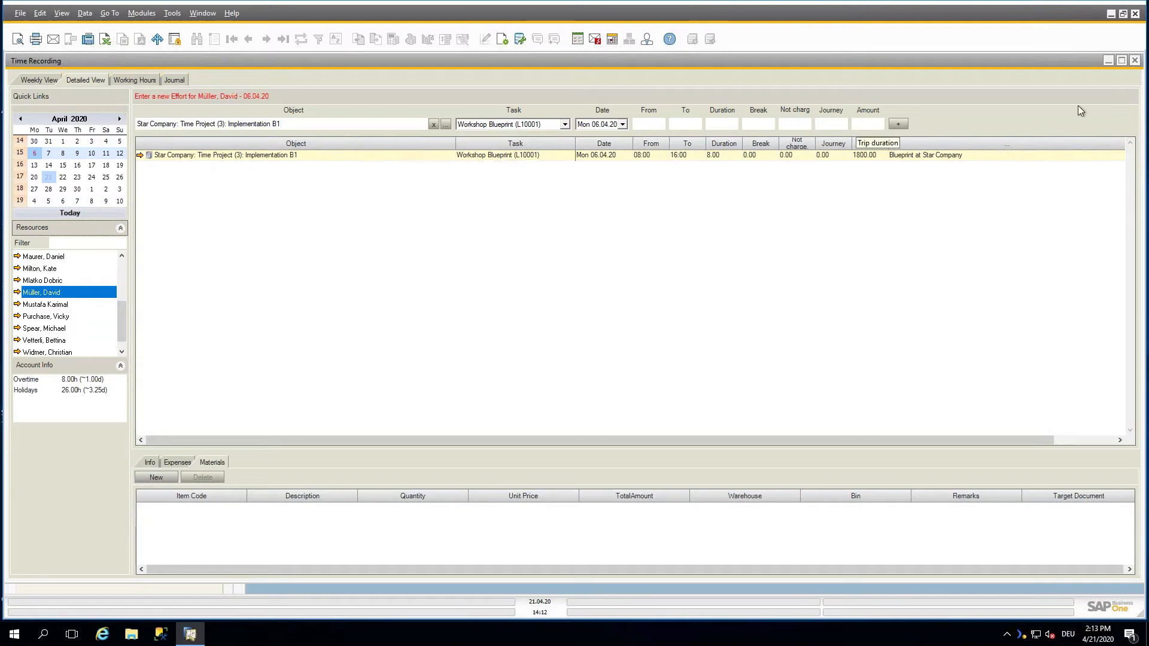
click(1136, 62)
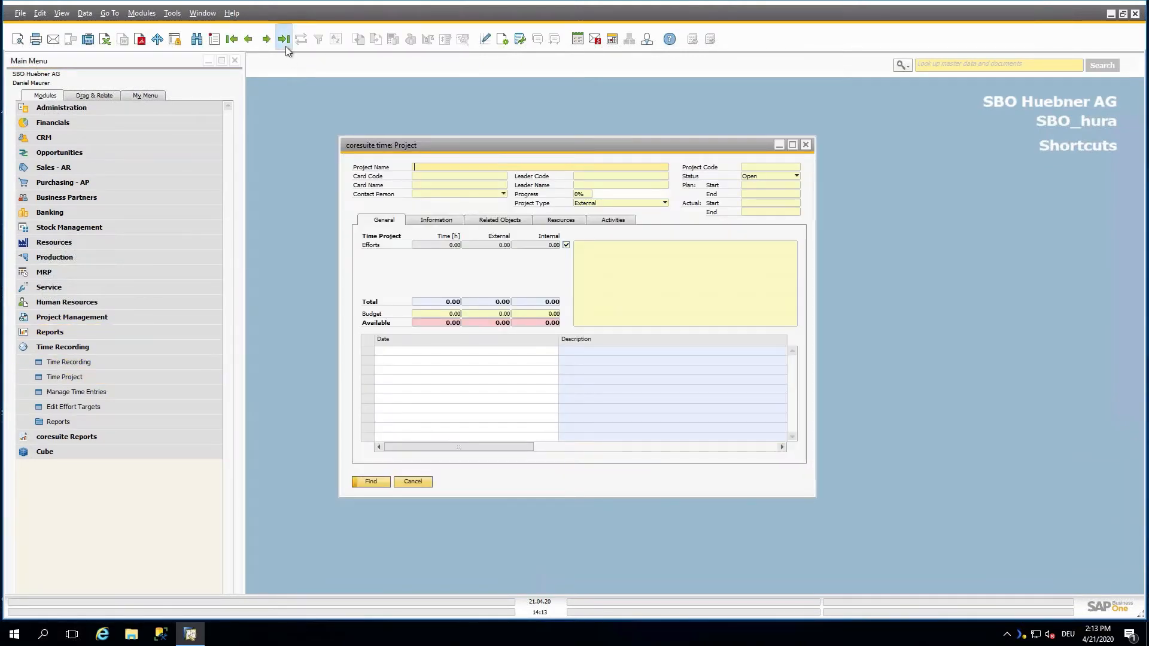
- Display the last time project, Implementation B1, to check its efforts against the budget, and close it
click(284, 45)
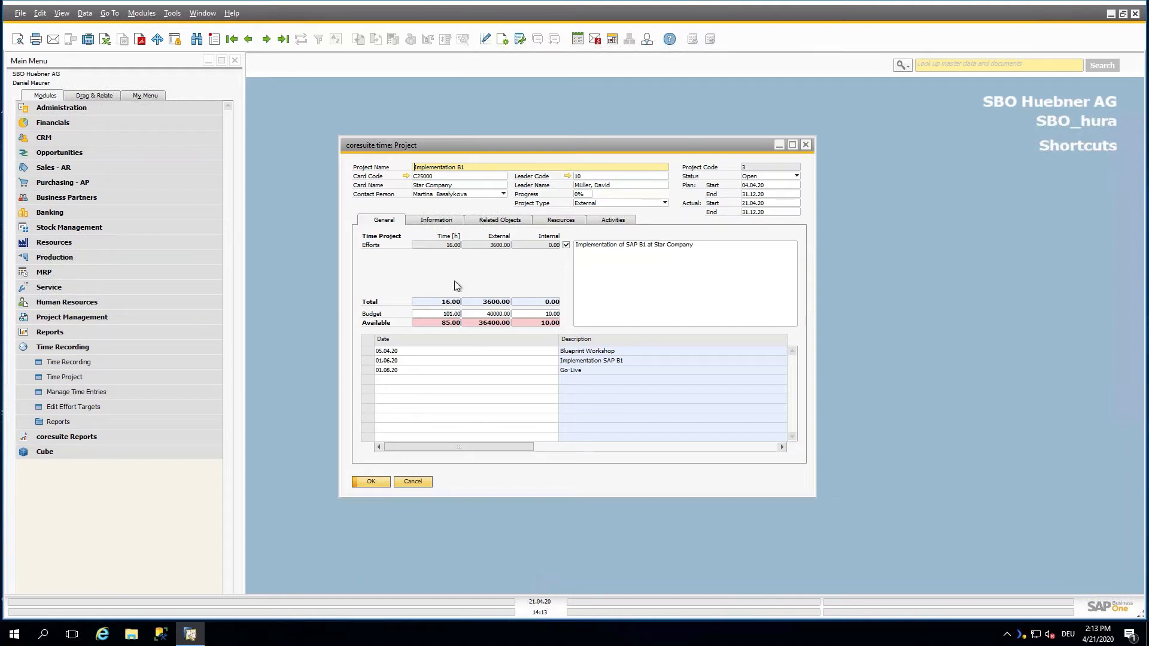
click(807, 146)
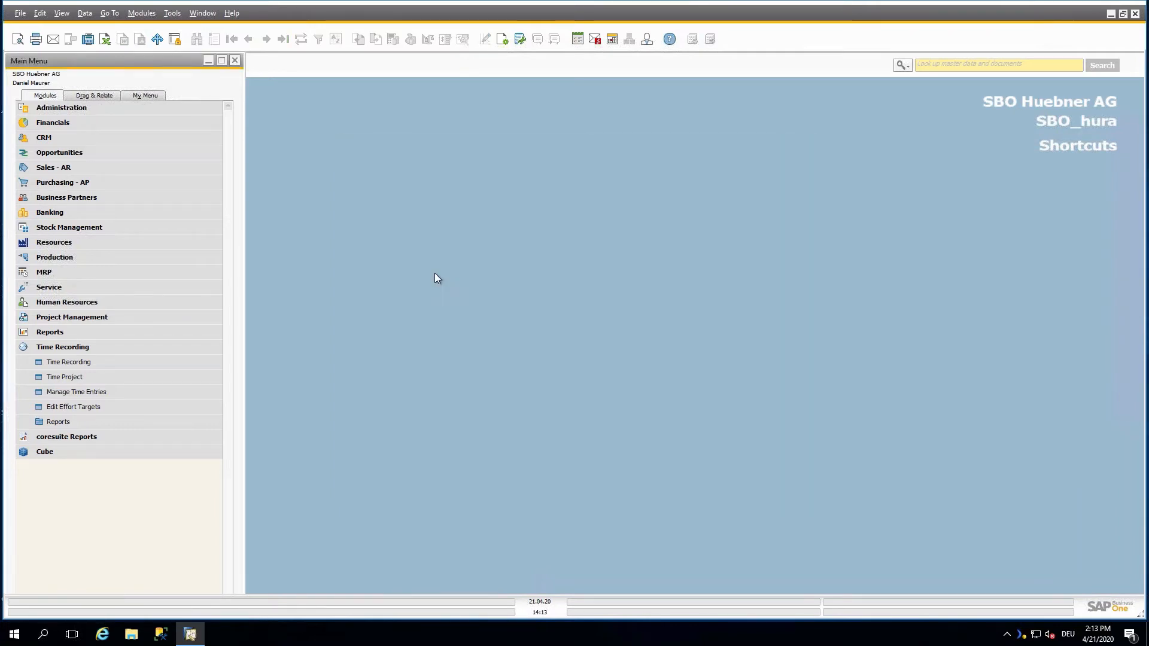
- Start the Billing Wizard from the sales functions with AR Invoice as the document to be created
click(181, 349)
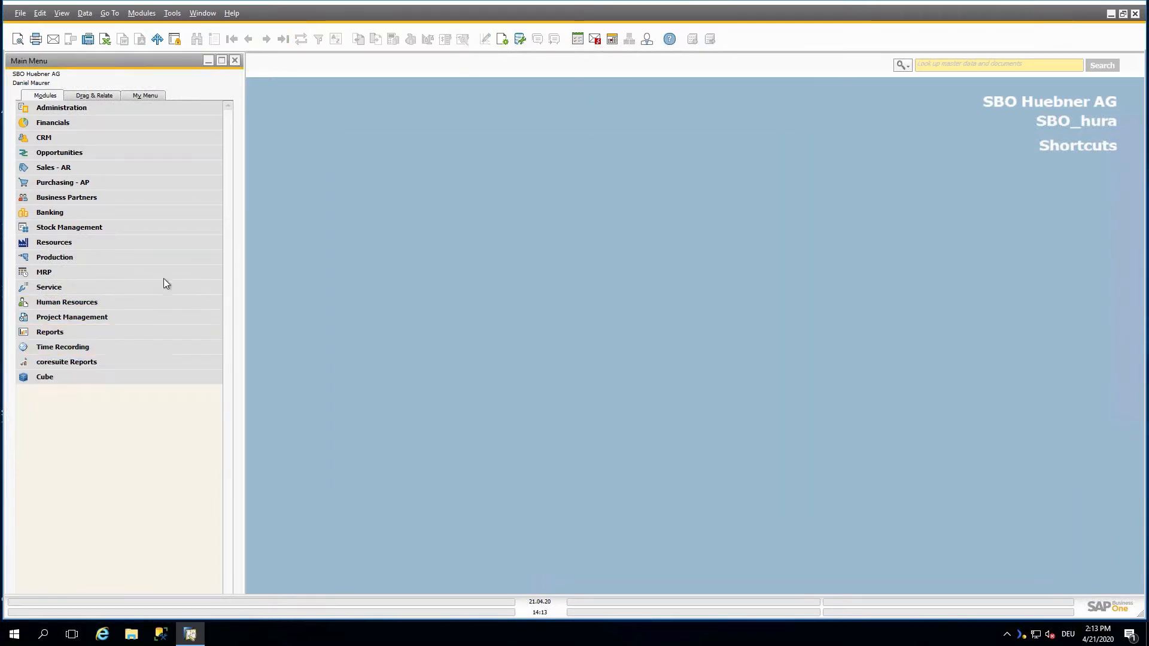
click(174, 171)
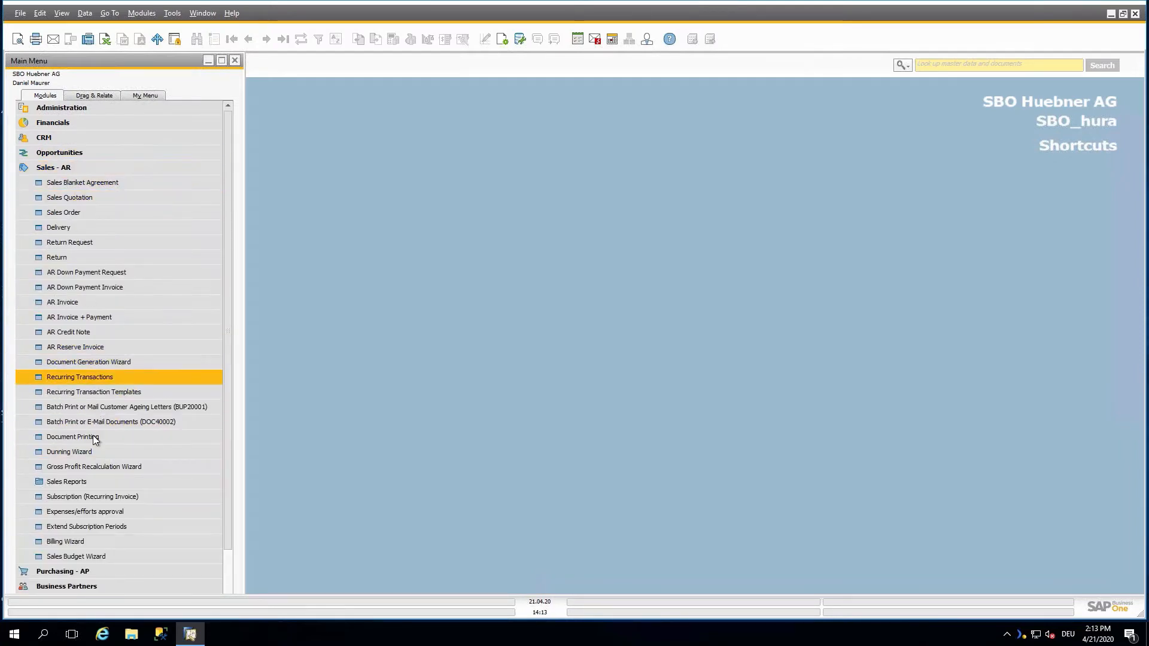
click(109, 543)
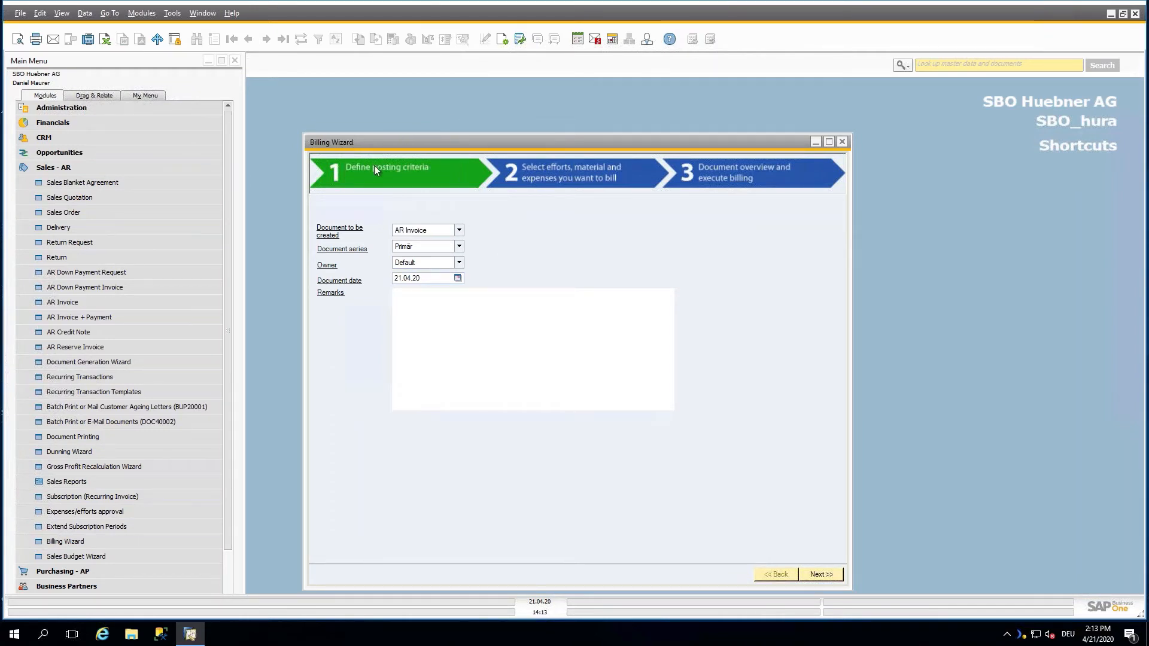
click(431, 230)
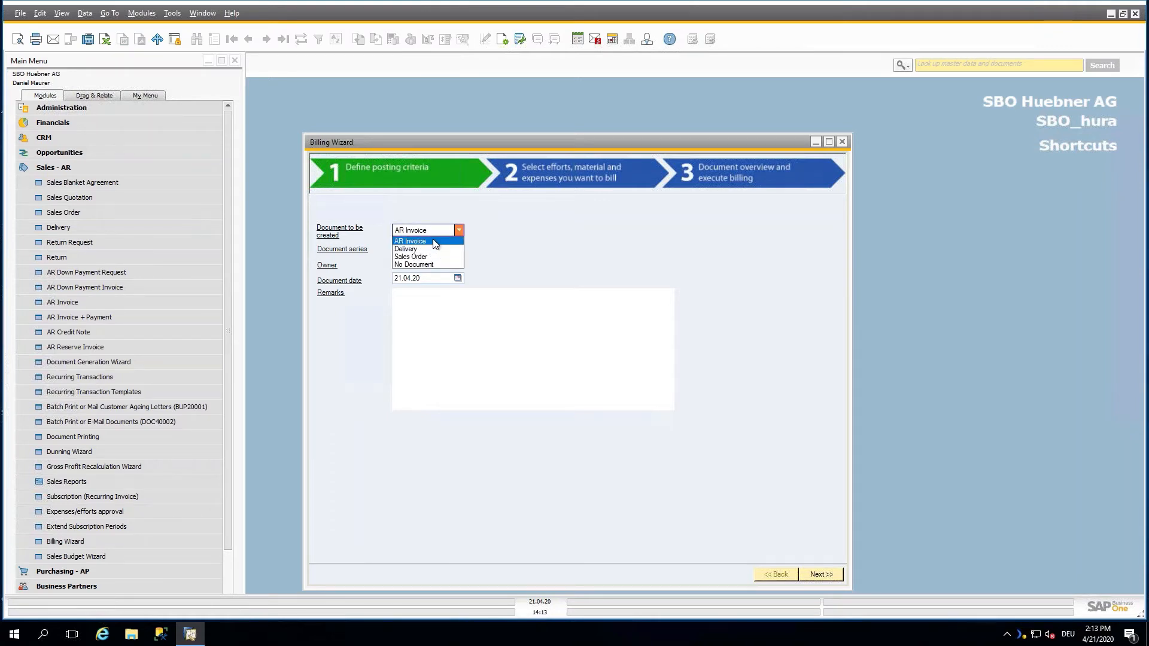
click(432, 240)
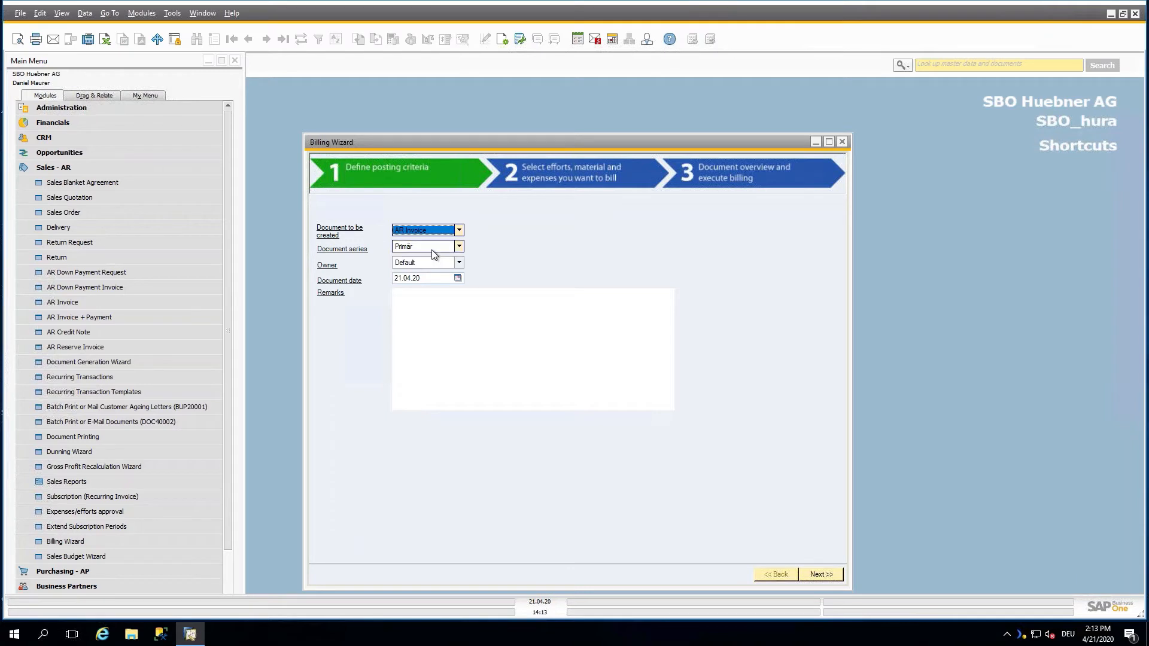
- Set the project leader as the owner of the billing document
click(433, 261)
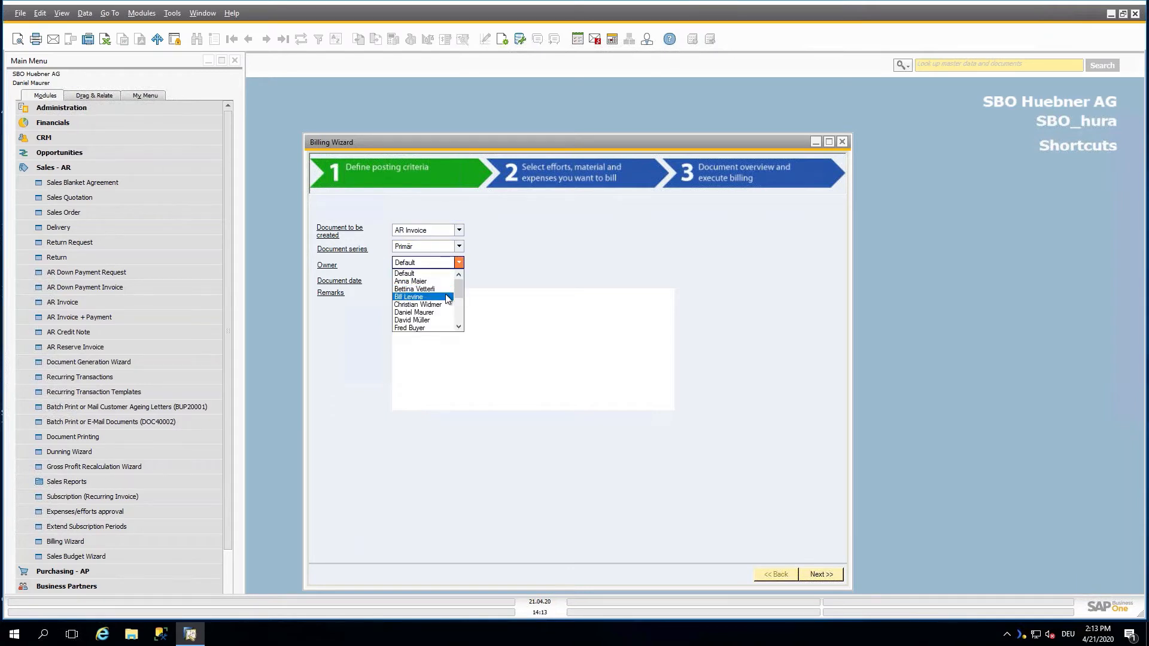
drag(461, 288, 461, 299)
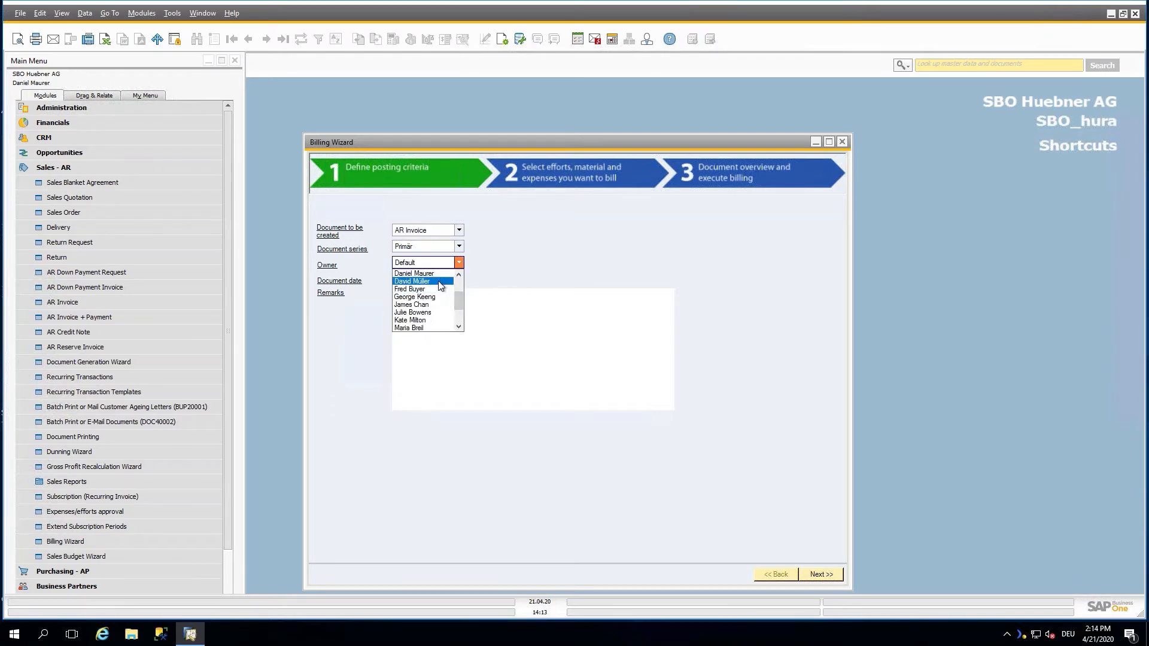
click(438, 282)
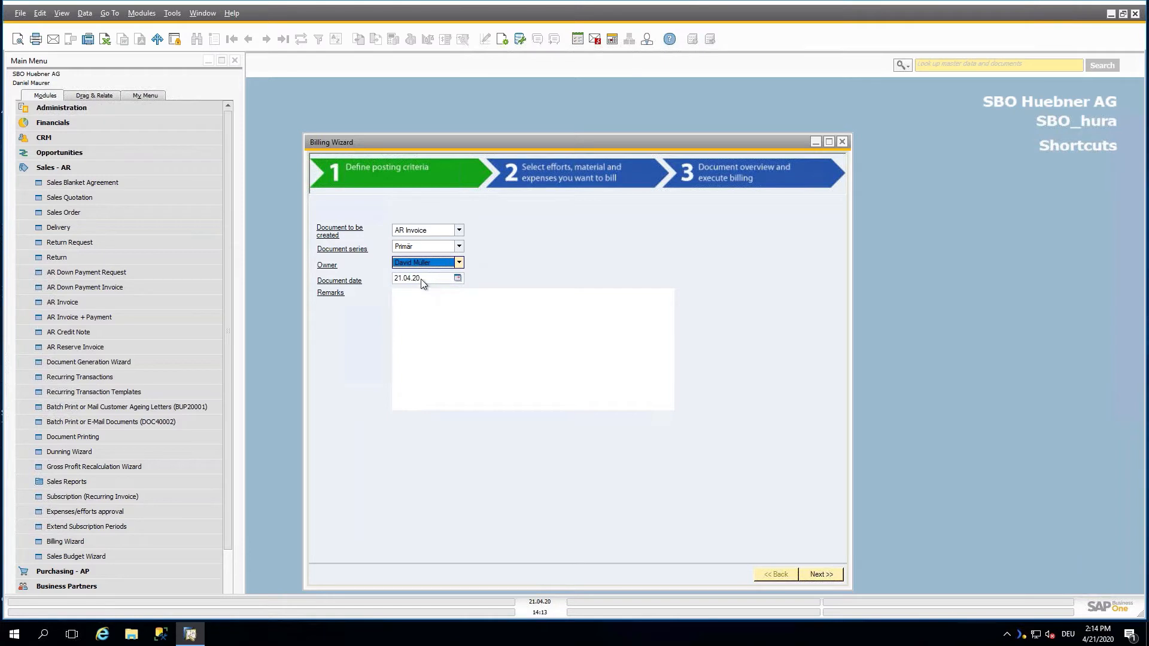
- Enter the remark "Implementation B1" for the billing document and proceed to the effort selection
click(435, 298)
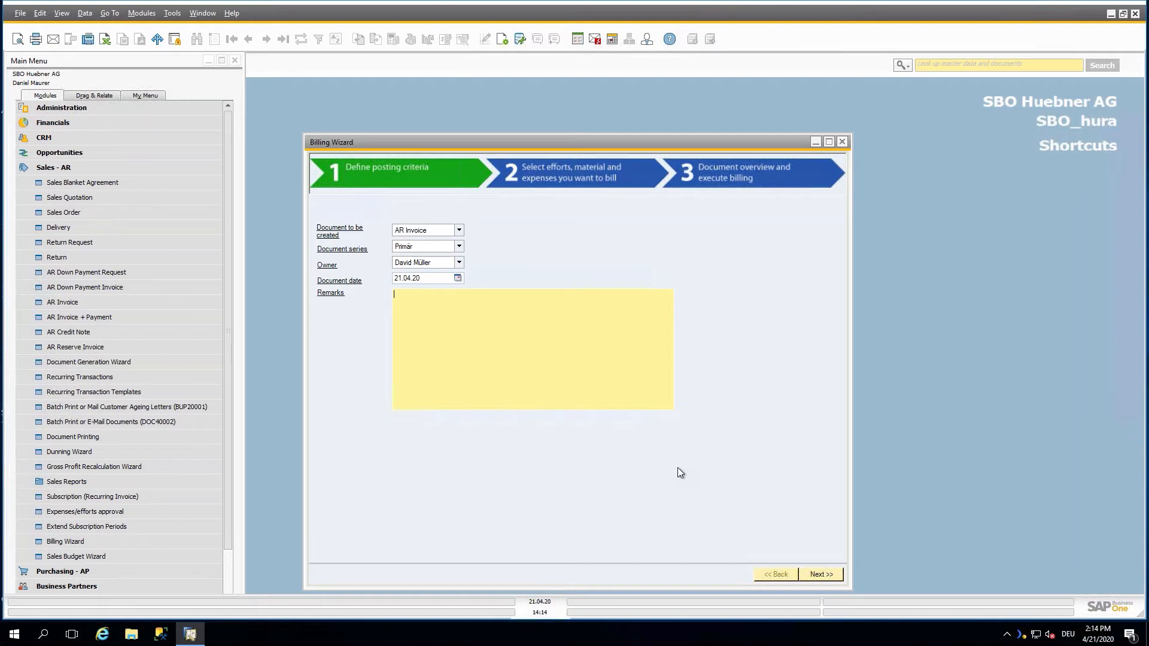
text(IMplemetation B1)
click(403, 295)
key(BackSpace)
text(m)
click(418, 294)
text(n)
text(n)
click(820, 575)
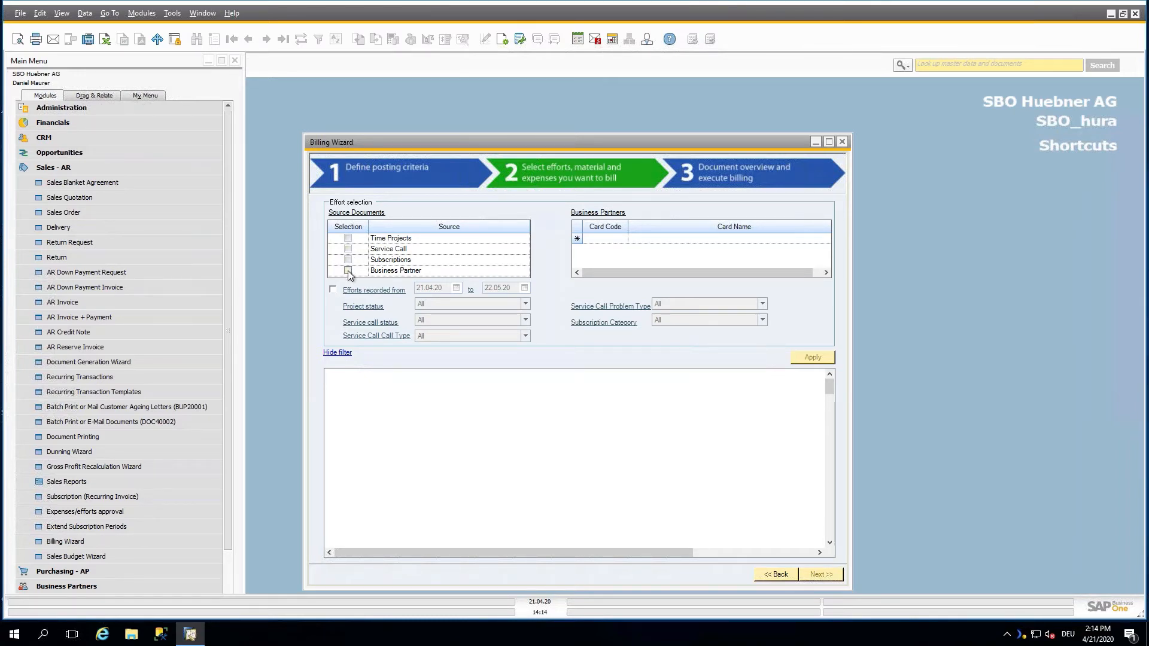
- List billable time projects with efforts recorded from 01.04.20 to 22.05.20 and any project status
click(348, 239)
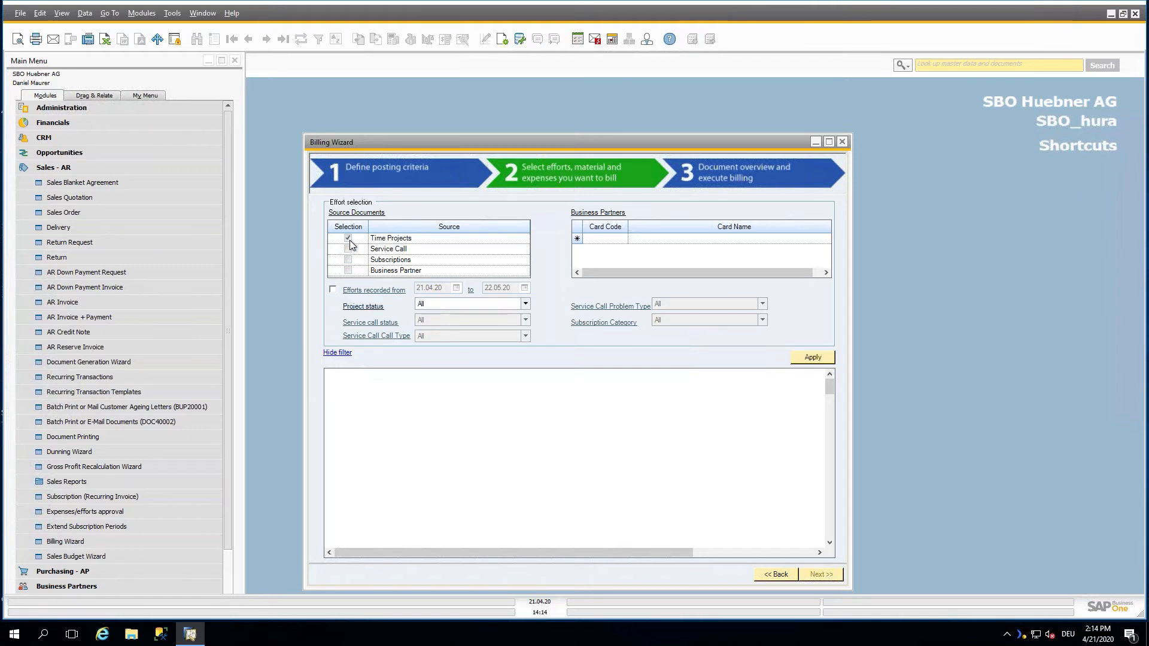
click(333, 290)
click(454, 288)
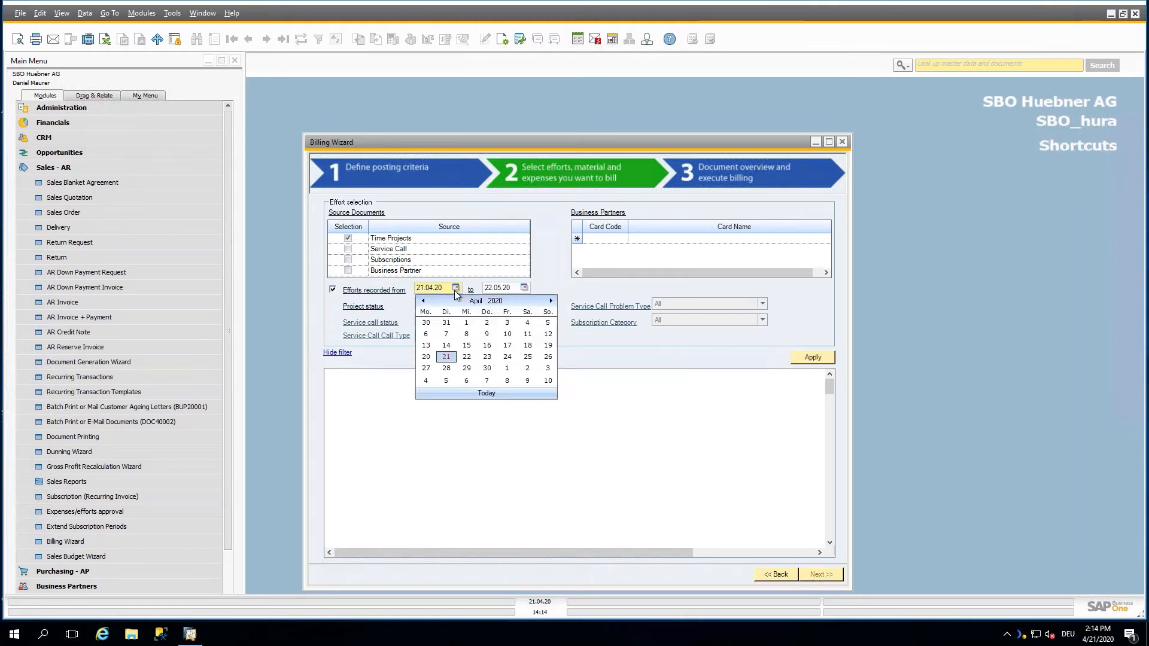
click(470, 324)
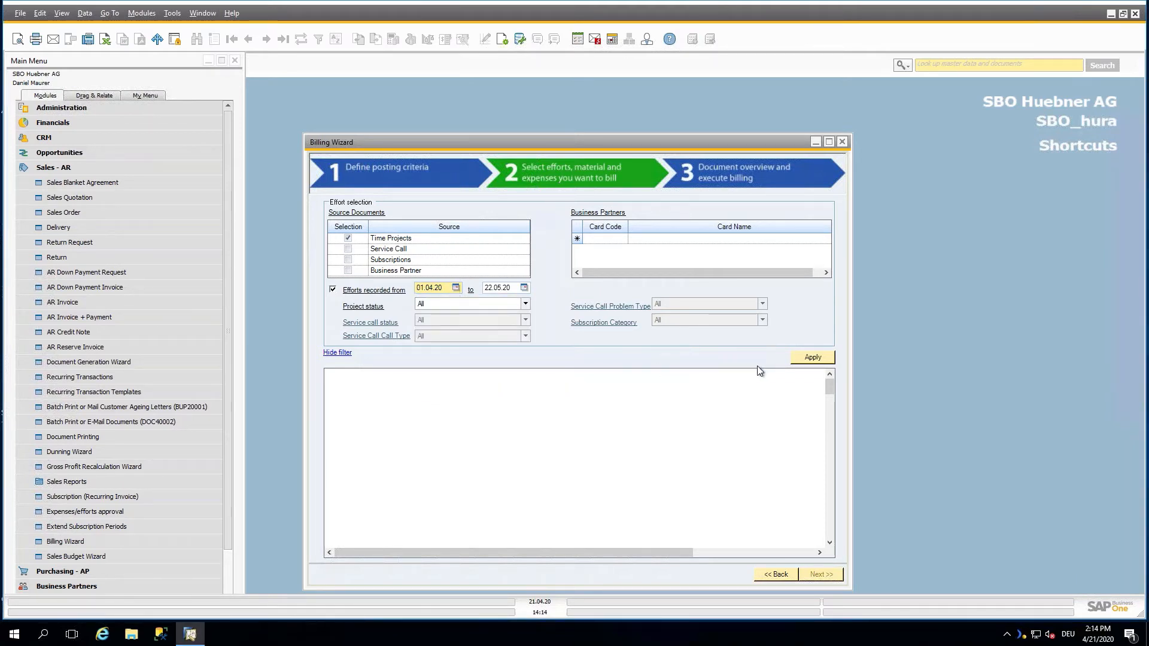
click(430, 306)
click(434, 306)
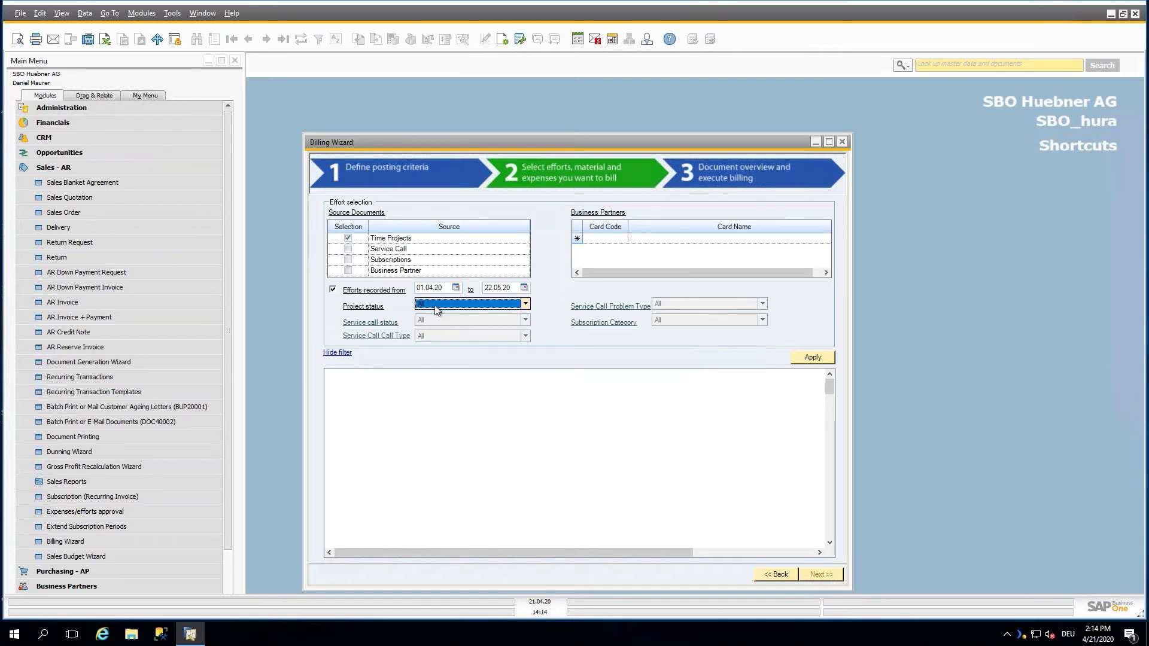
click(802, 362)
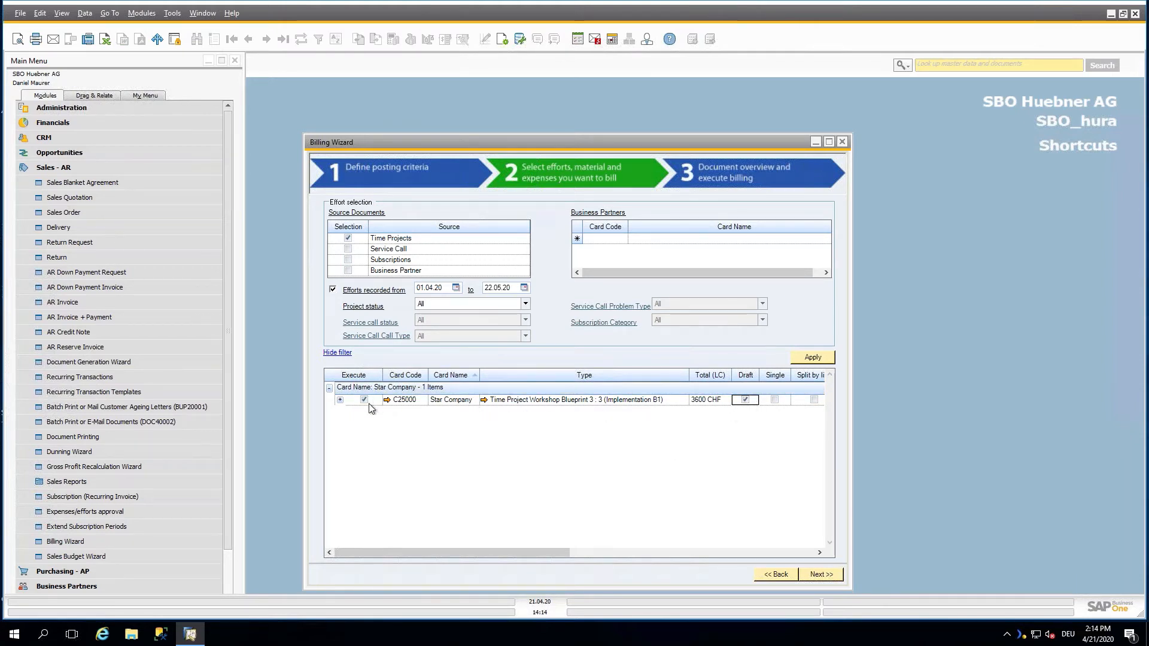
- Examine Star Company's Implementation B1 billing entry and its individual effort and charge lines, keeping it selected for execution
mouse_move(488, 555)
mouse_down()
mouse_move(538, 555)
mouse_move(488, 555)
mouse_up()
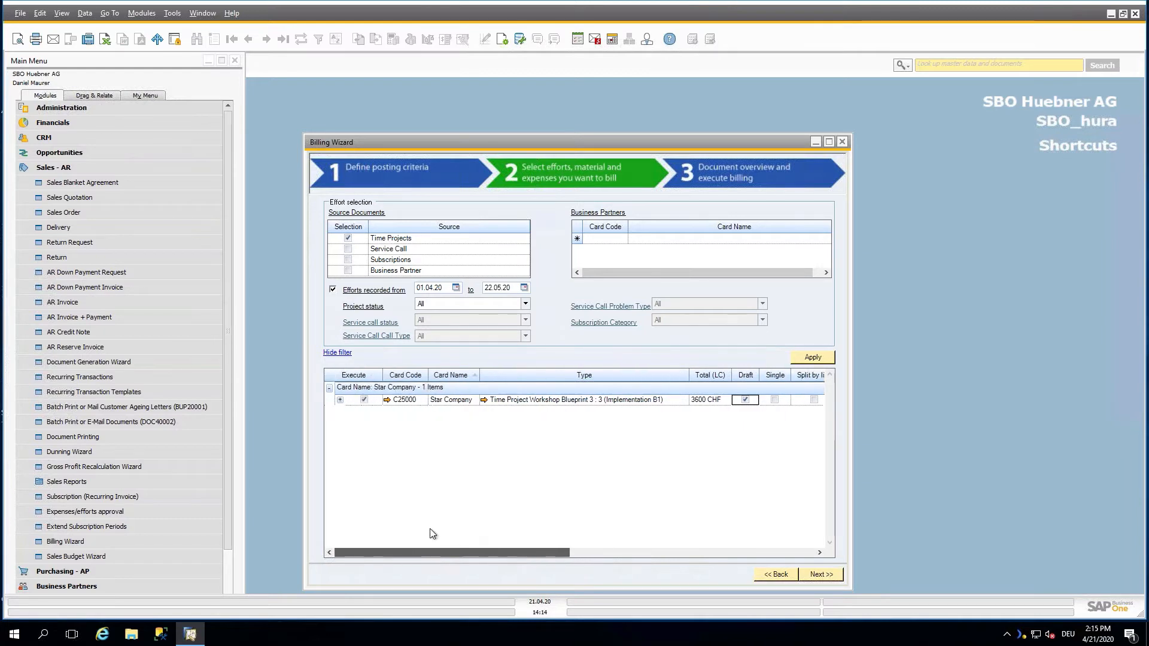
click(364, 399)
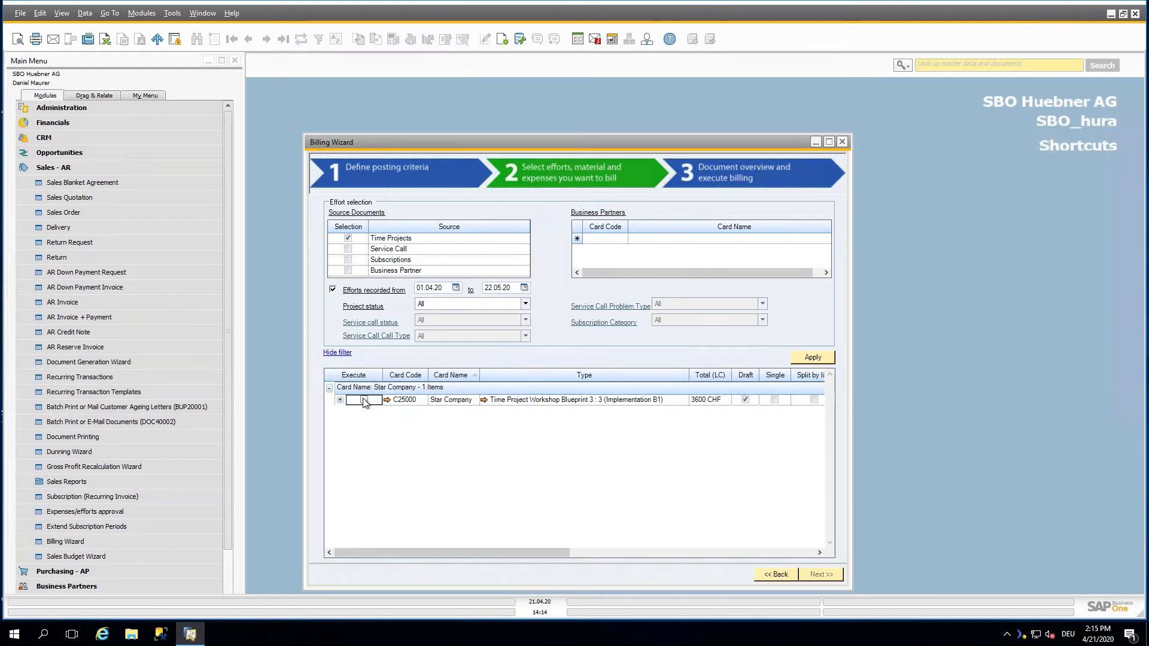
click(364, 400)
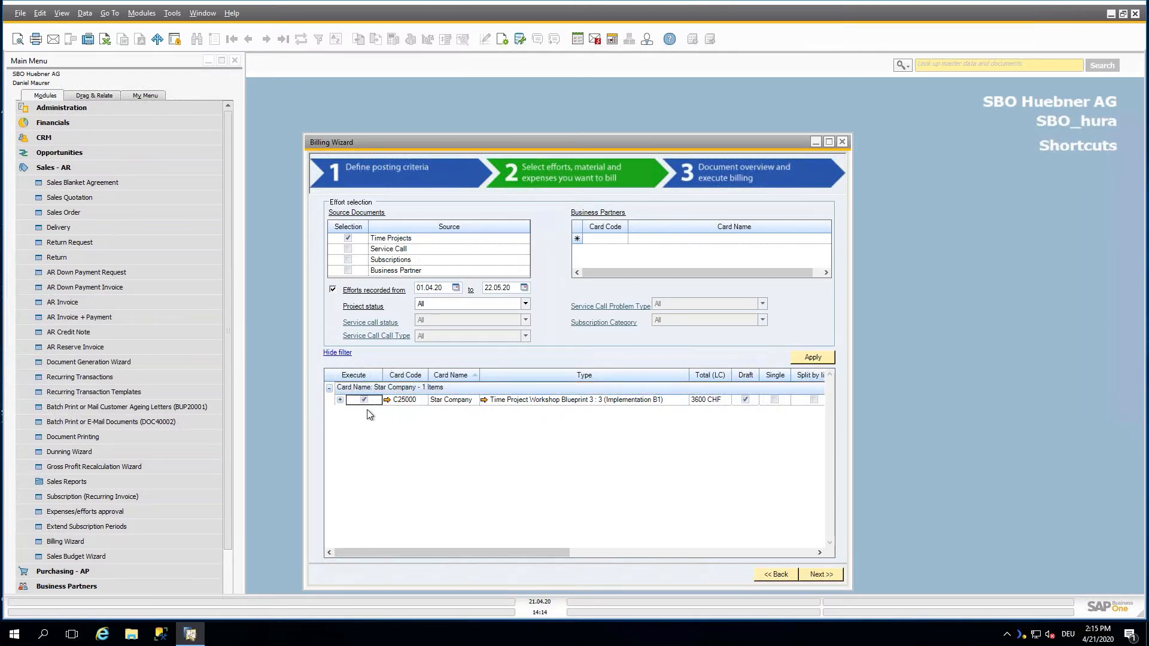
click(340, 399)
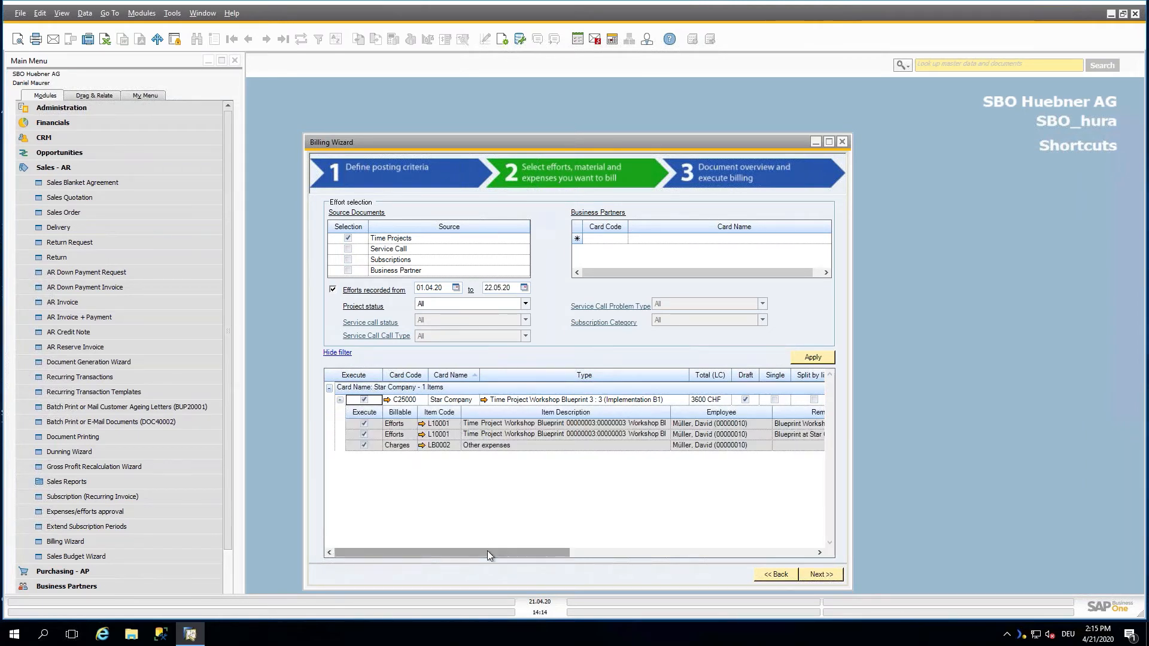
drag(488, 550, 468, 529)
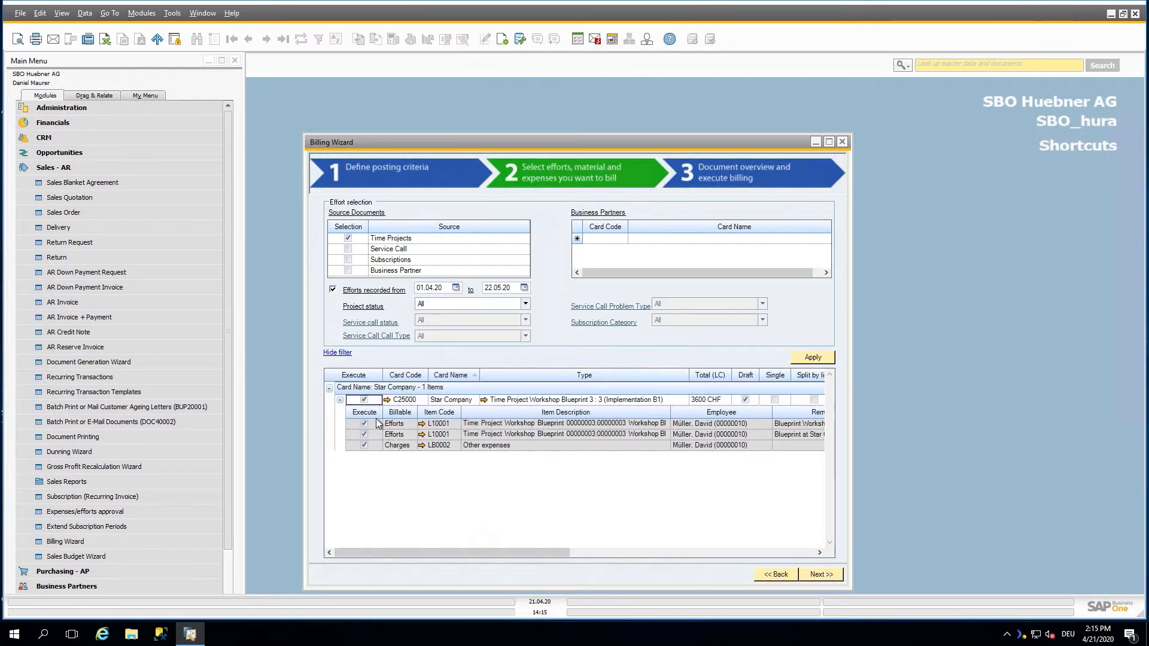
click(341, 400)
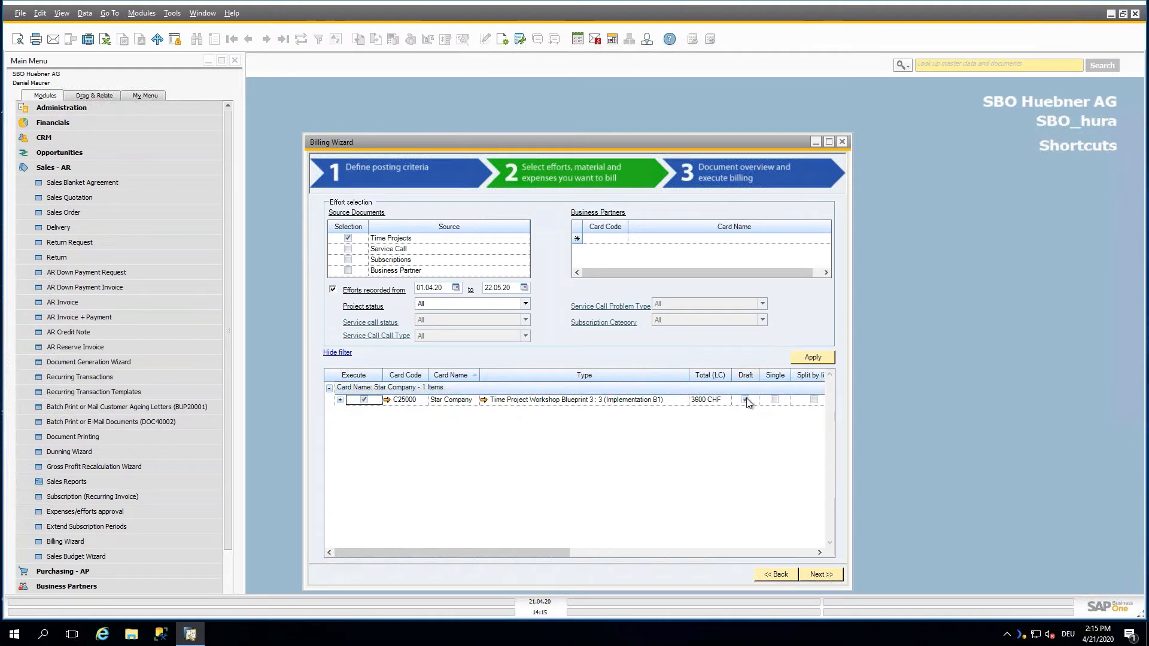
- Review the document overview and execute the billing of Star Company's project as a draft AR invoice
click(826, 573)
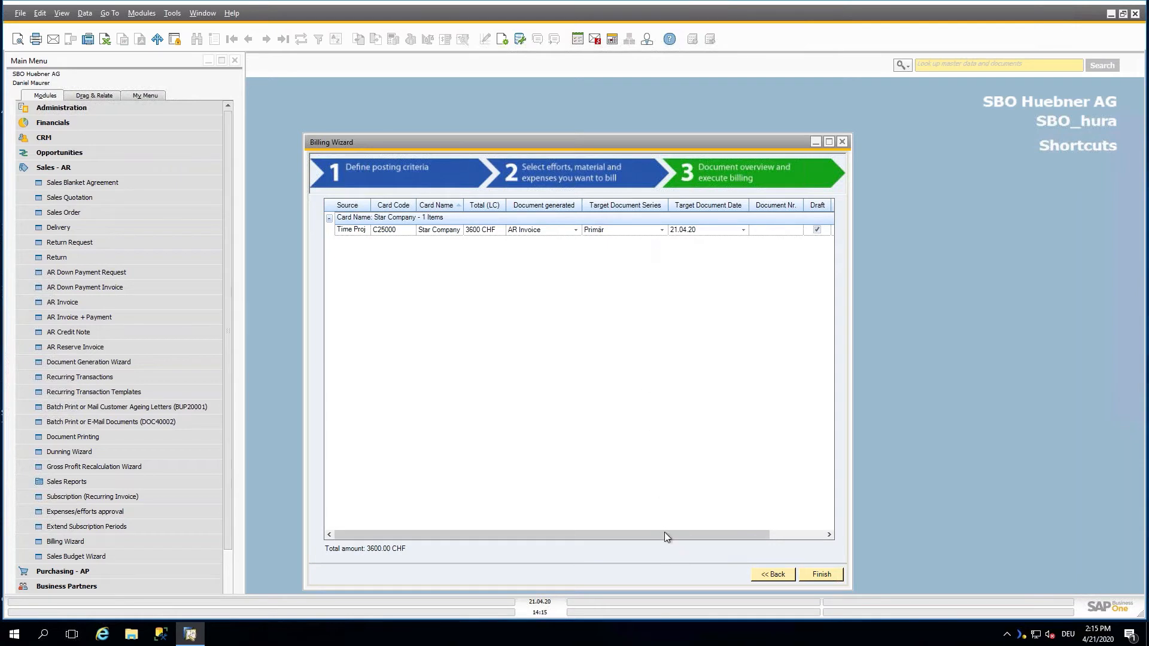
drag(664, 533, 620, 530)
drag(705, 521, 757, 527)
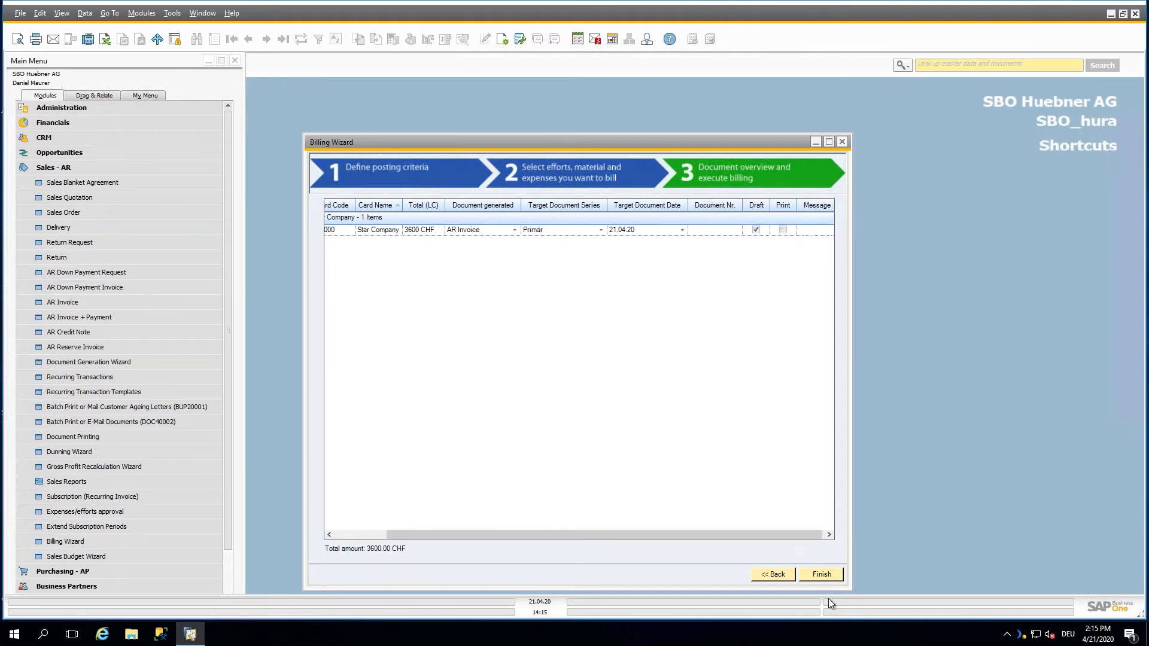
click(820, 575)
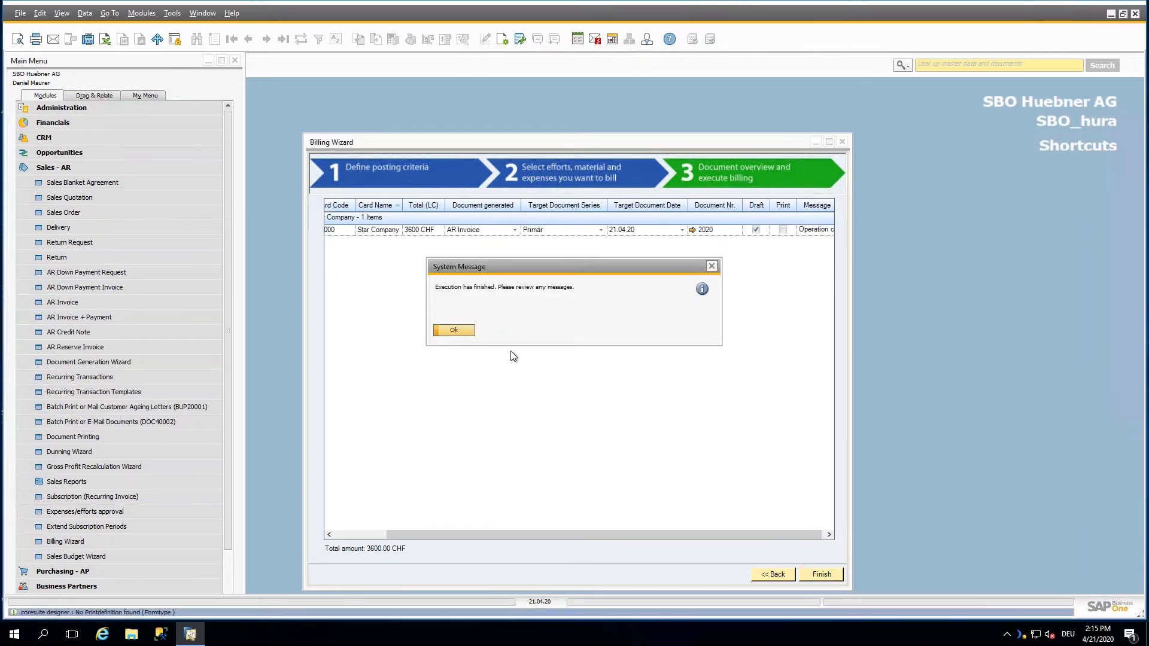
click(454, 330)
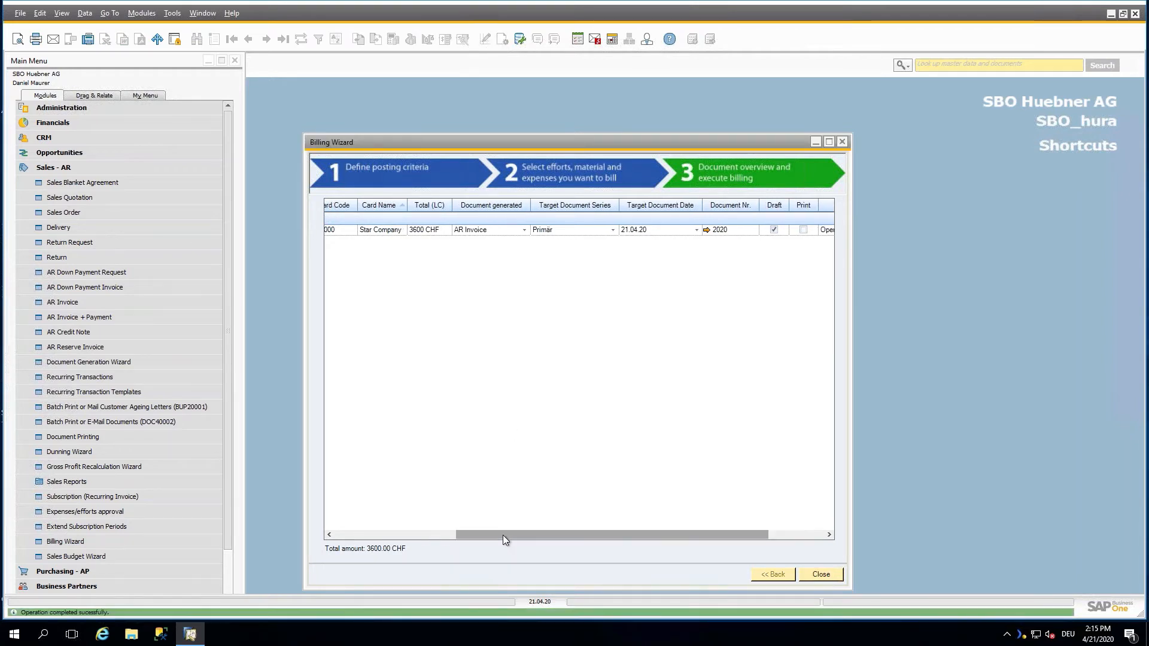
- Open the generated draft AR invoice from the billing results
drag(503, 535, 576, 538)
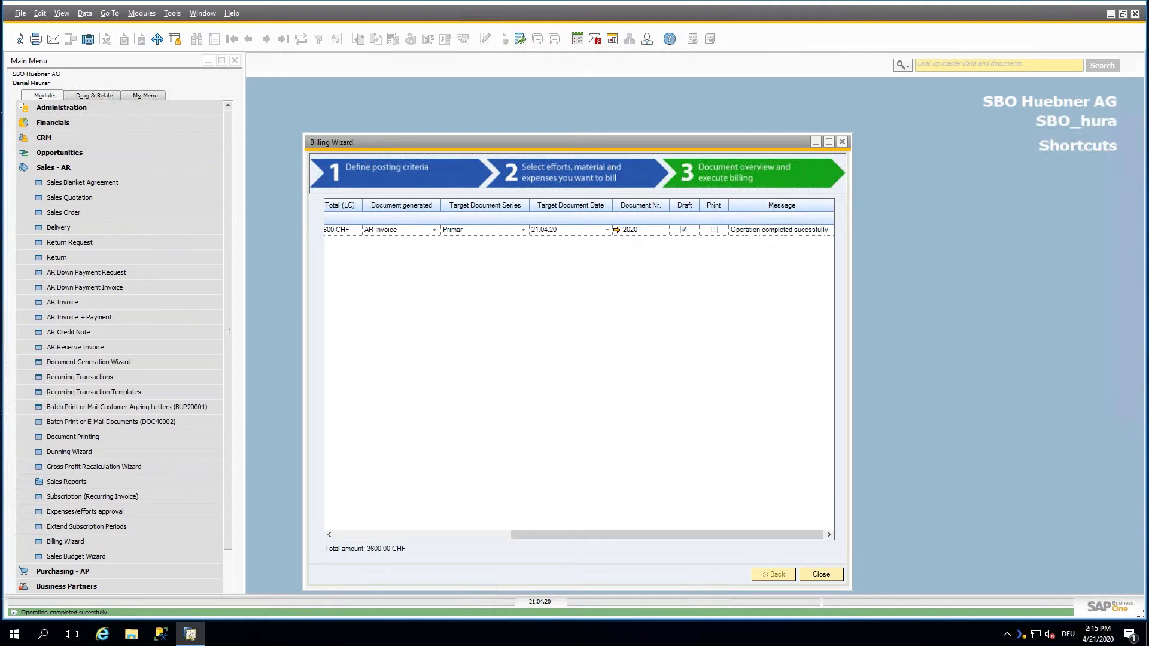
click(616, 230)
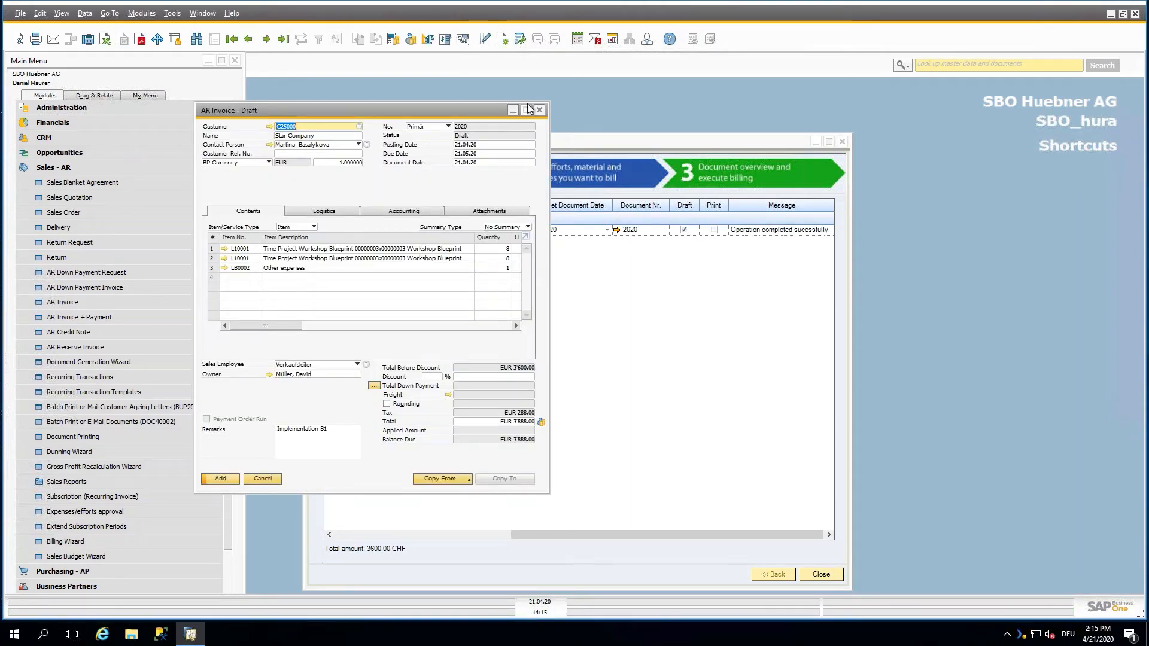
- Add Star Company's draft as a final AR invoice, and close the invoice and Billing Wizard windows
click(527, 111)
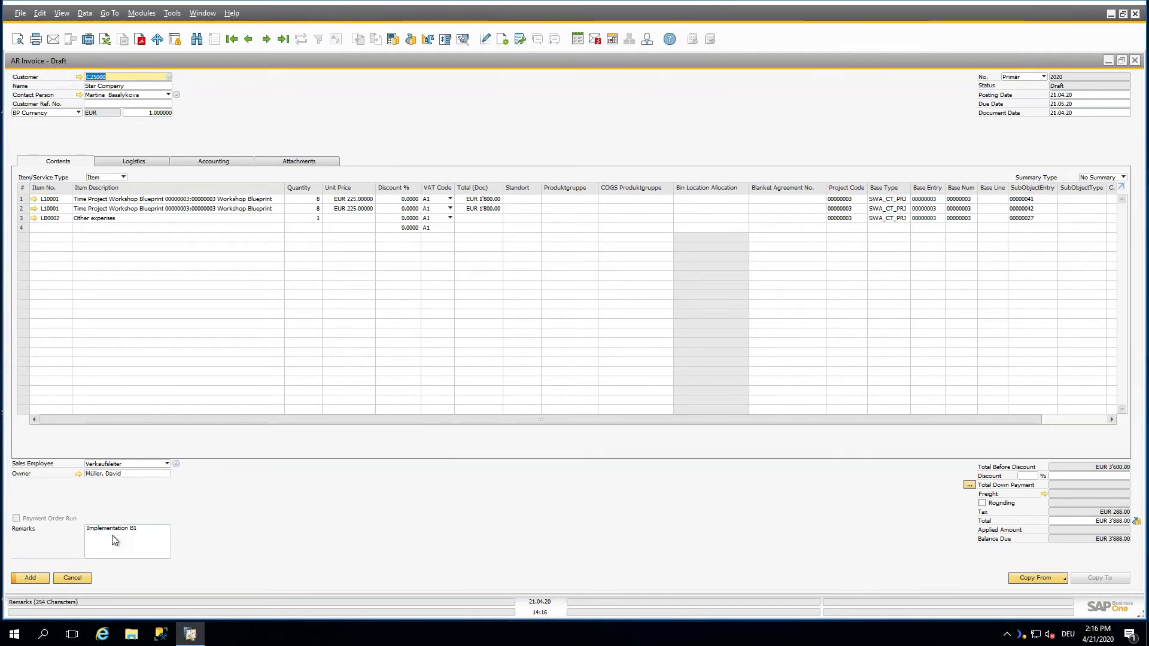
click(30, 576)
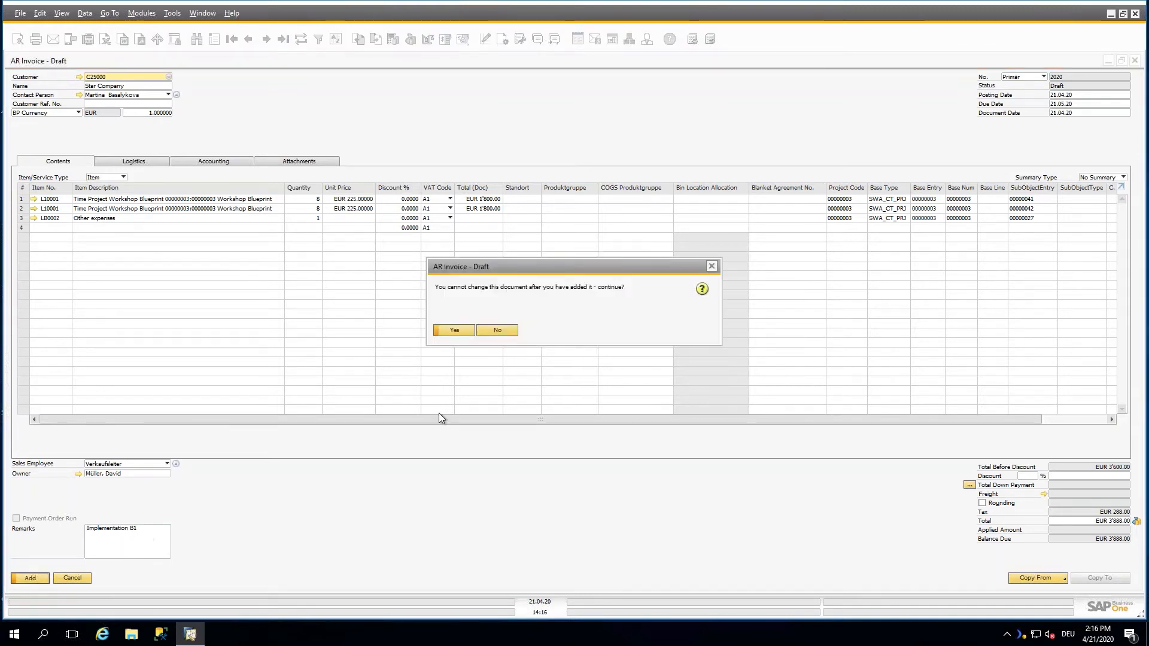
click(454, 331)
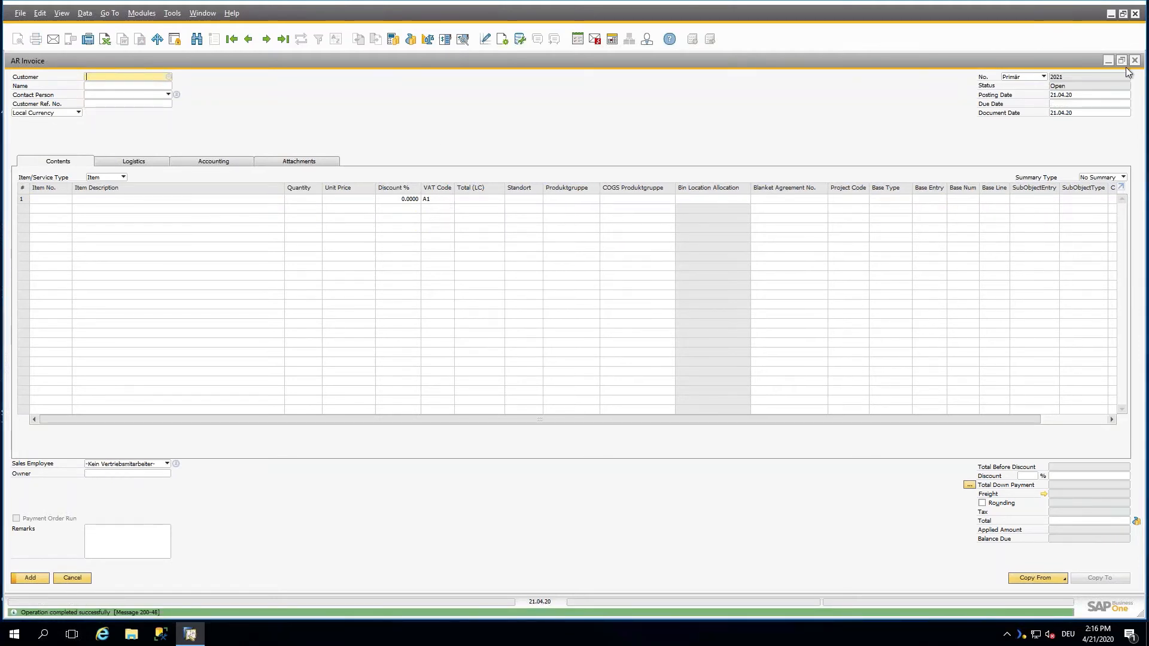
click(283, 39)
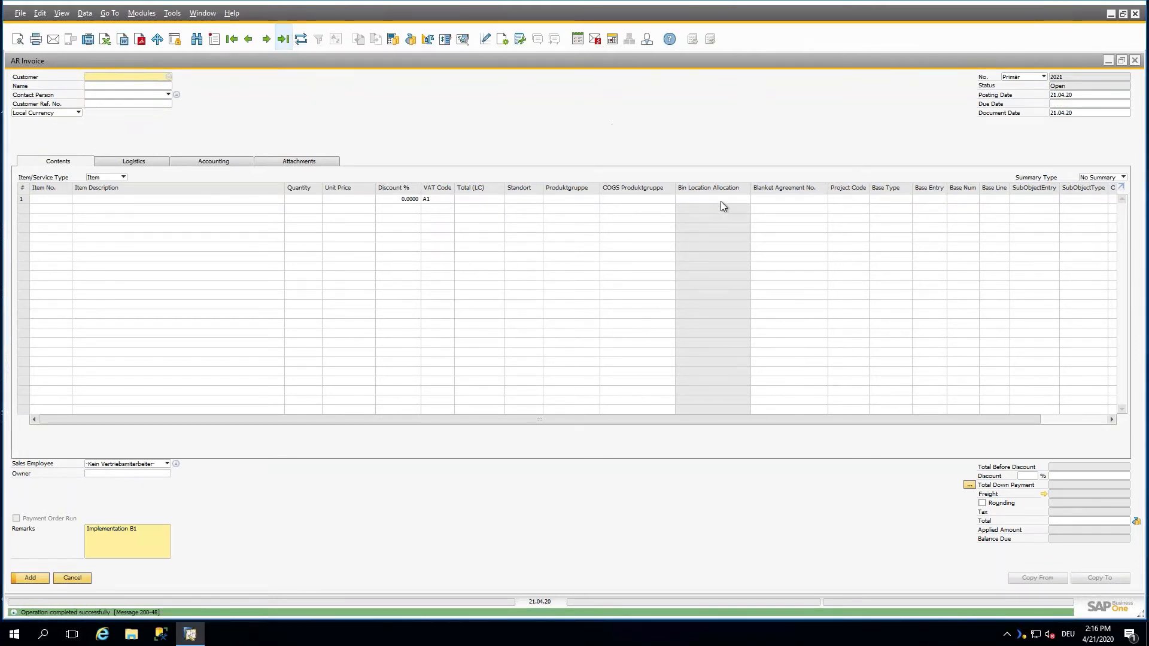
click(1138, 61)
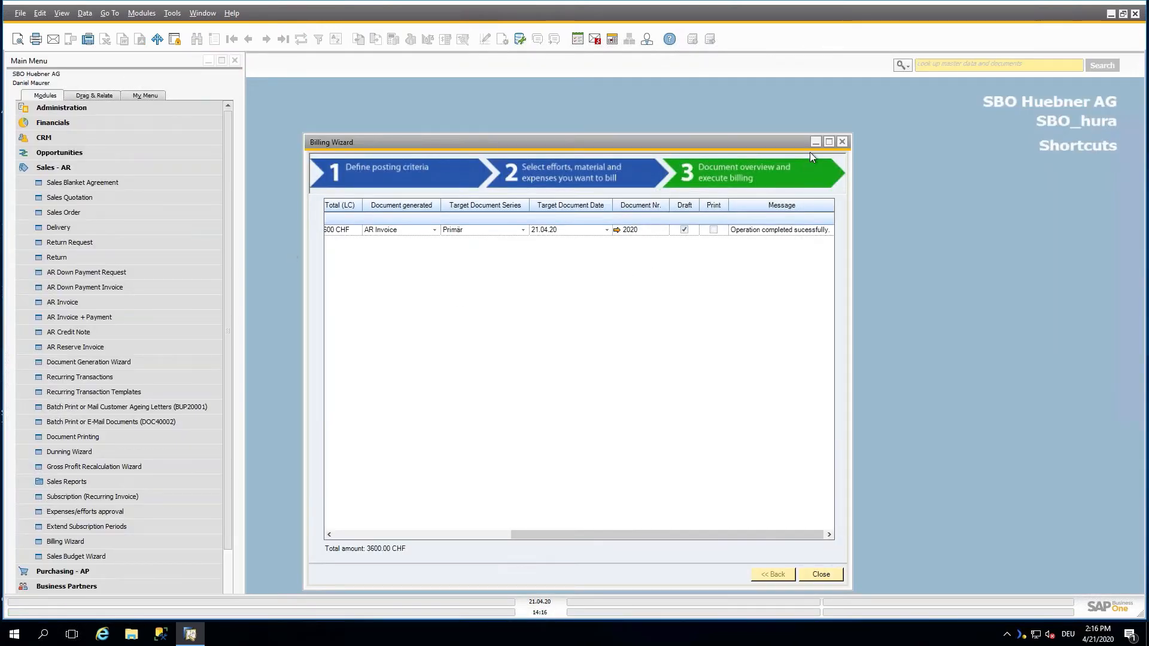
drag(229, 350, 213, 268)
click(141, 167)
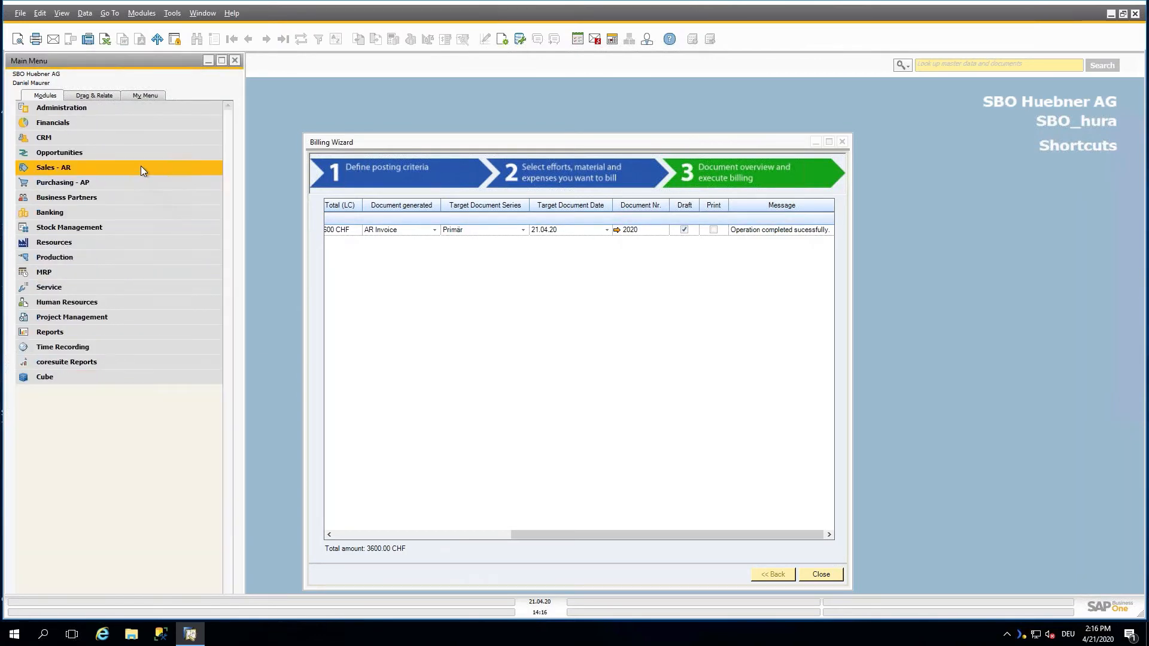
click(843, 142)
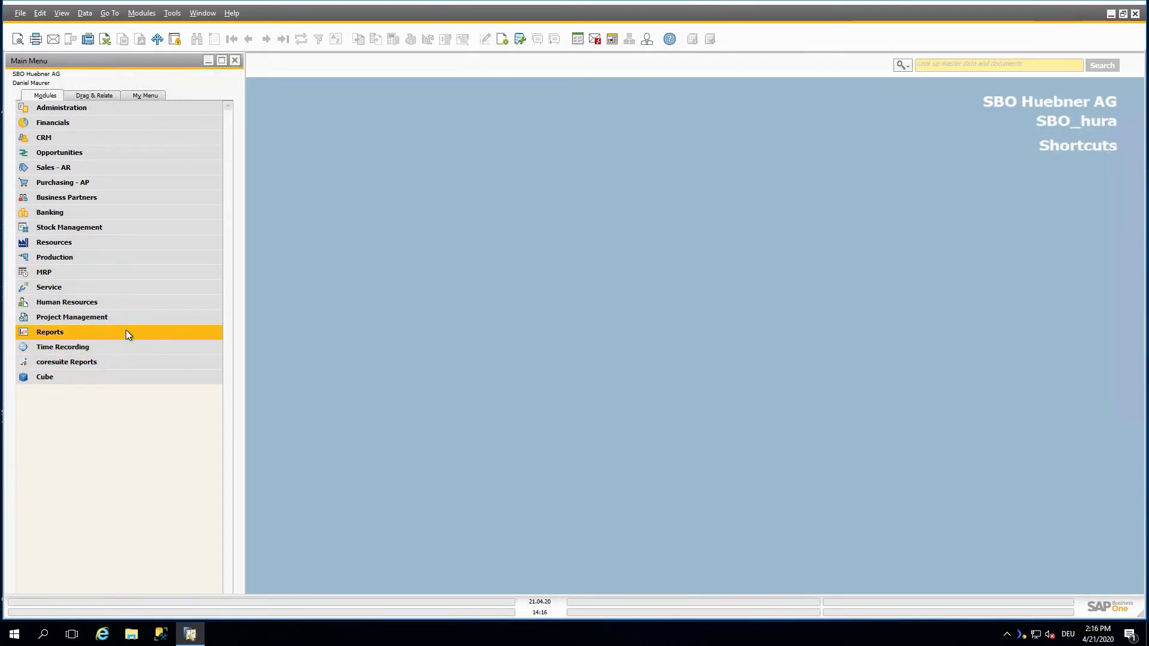
- Open the most recent time project, Implementation B1, and view the documents related to it
click(124, 348)
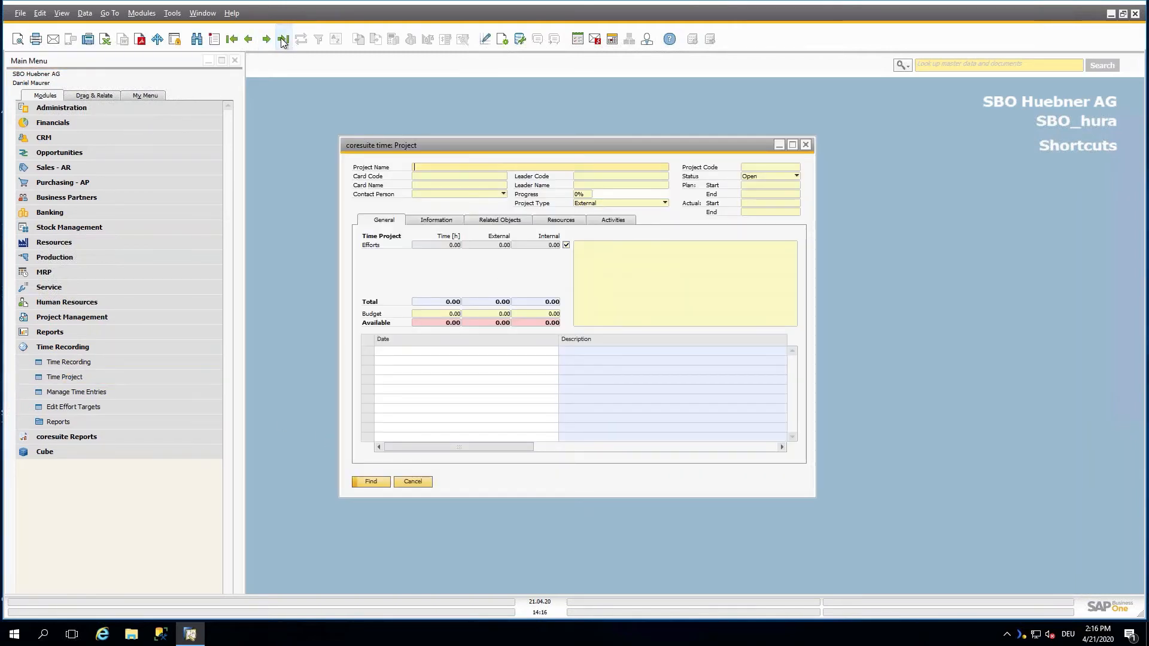
key(Return)
click(501, 220)
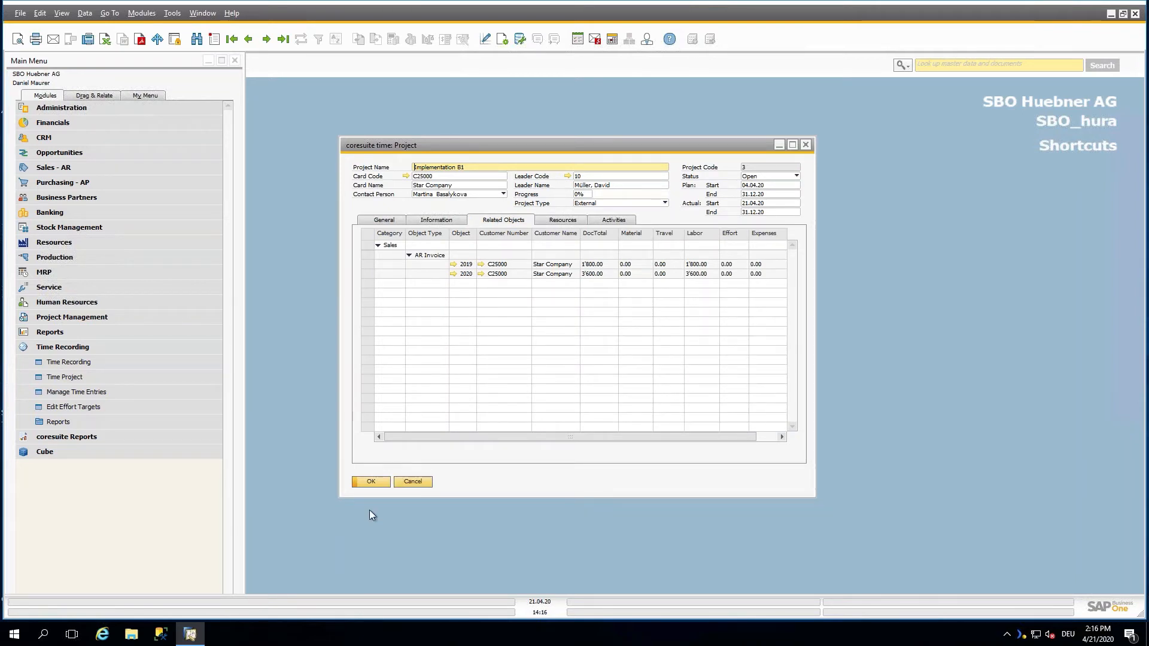
- Switch to the coresuite time presentation in PowerPoint and advance to the Service Management (1) slide
mouse_move(665, 3)
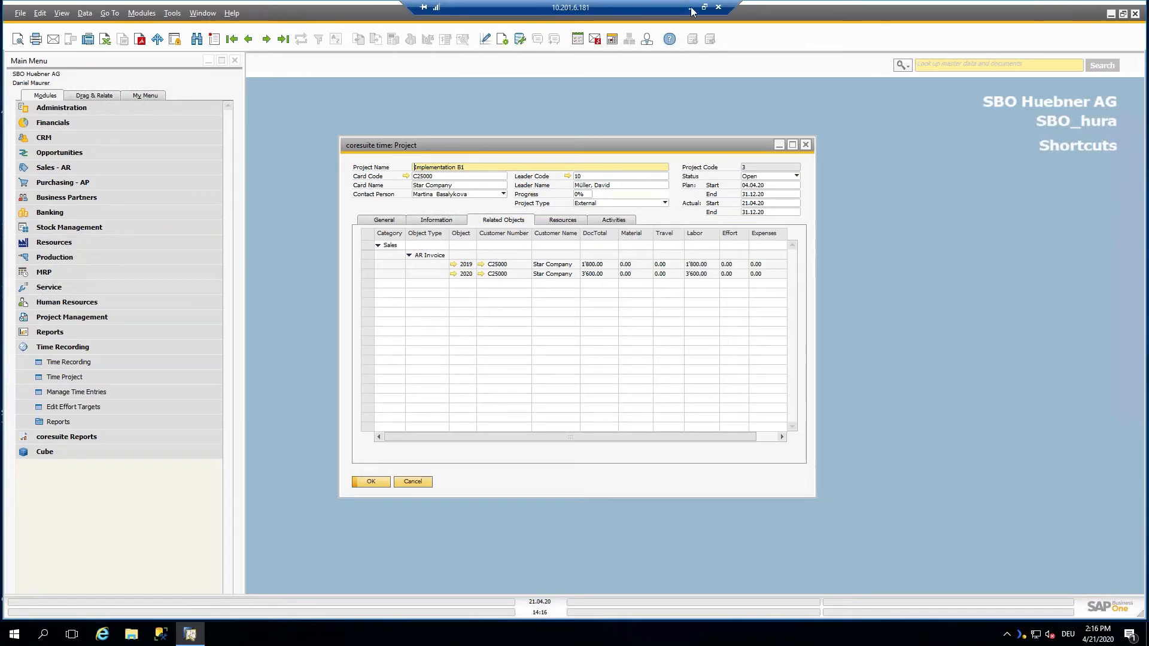
click(692, 9)
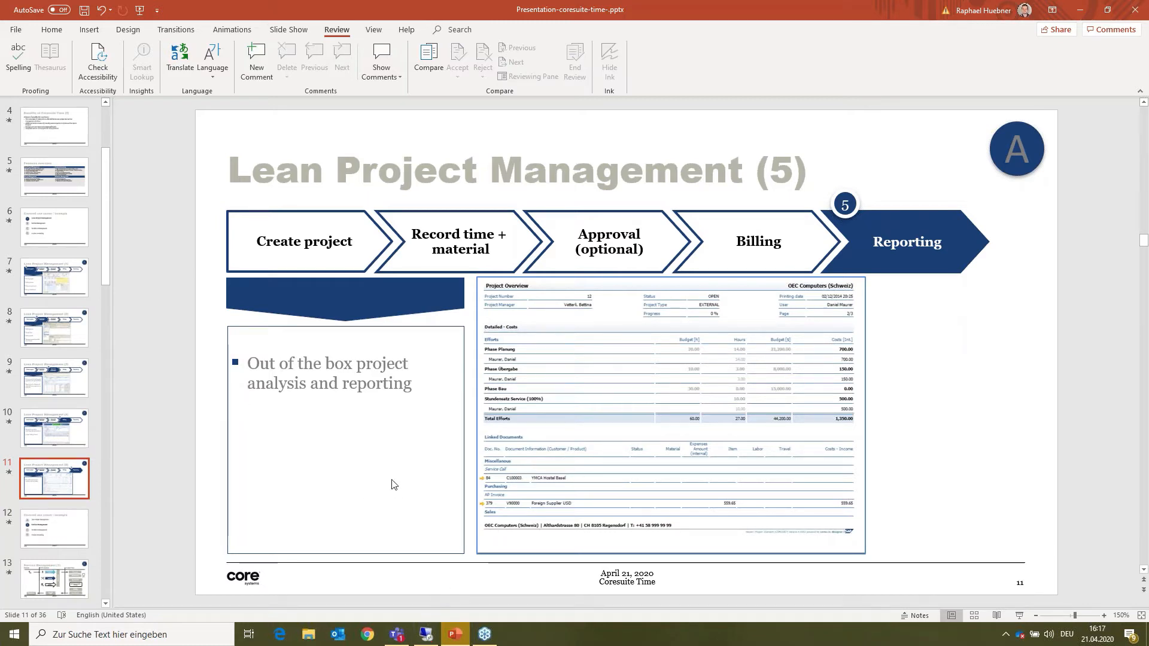
scroll(394, 453, down, 1)
scroll(615, 377, up, 1)
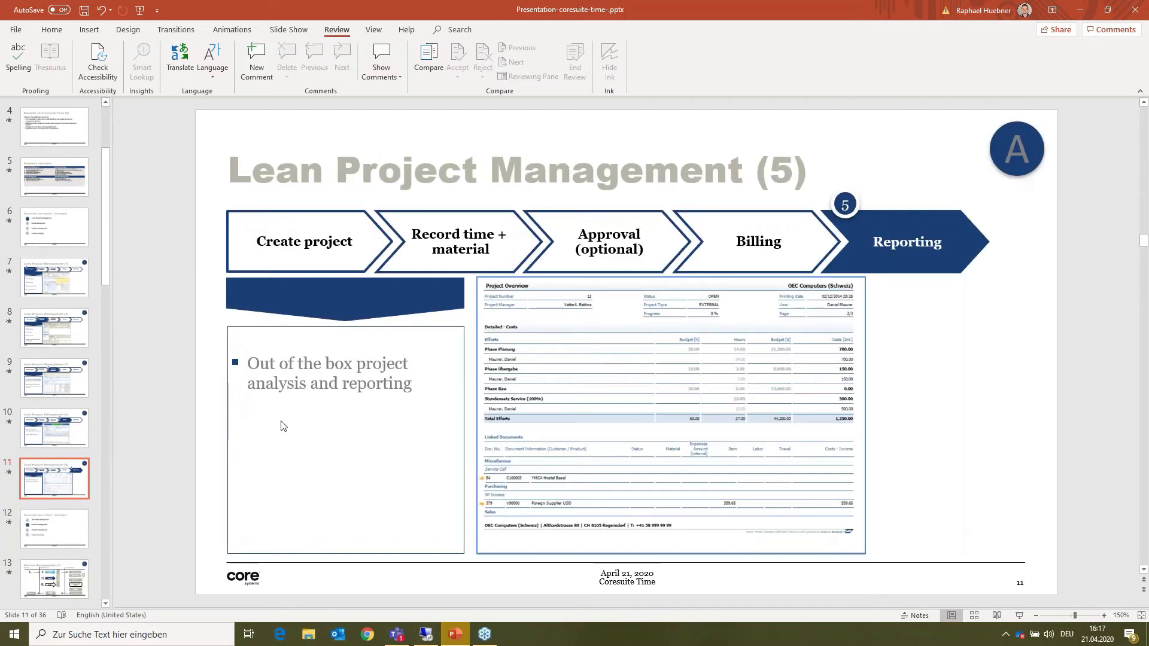
scroll(74, 454, down, 3)
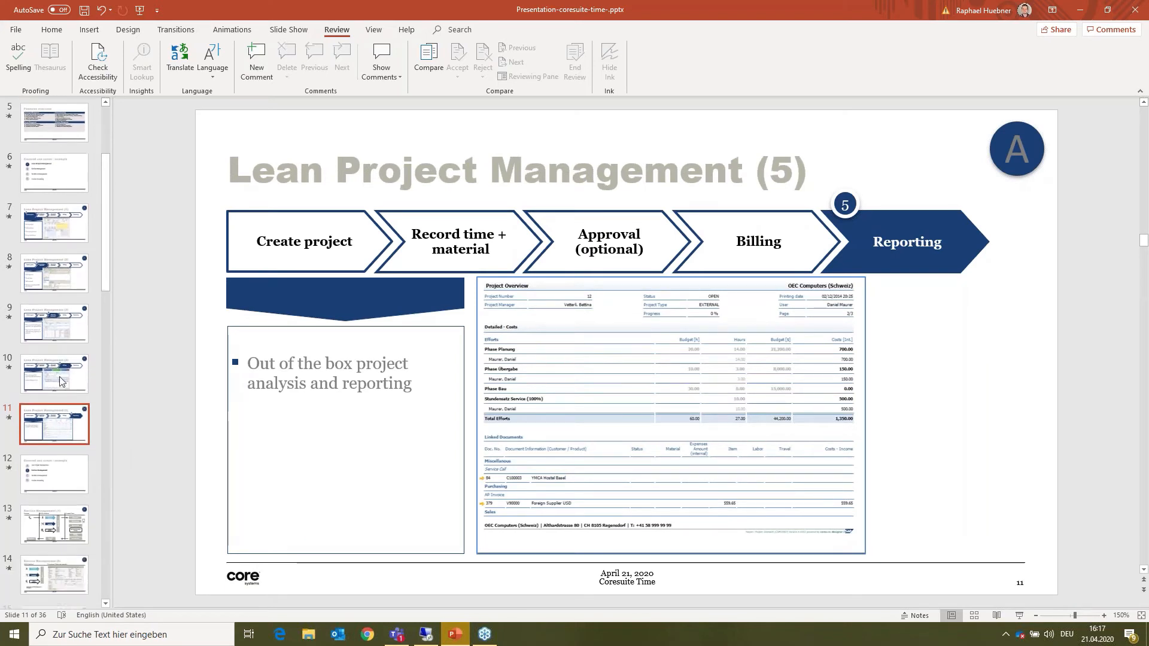
click(64, 458)
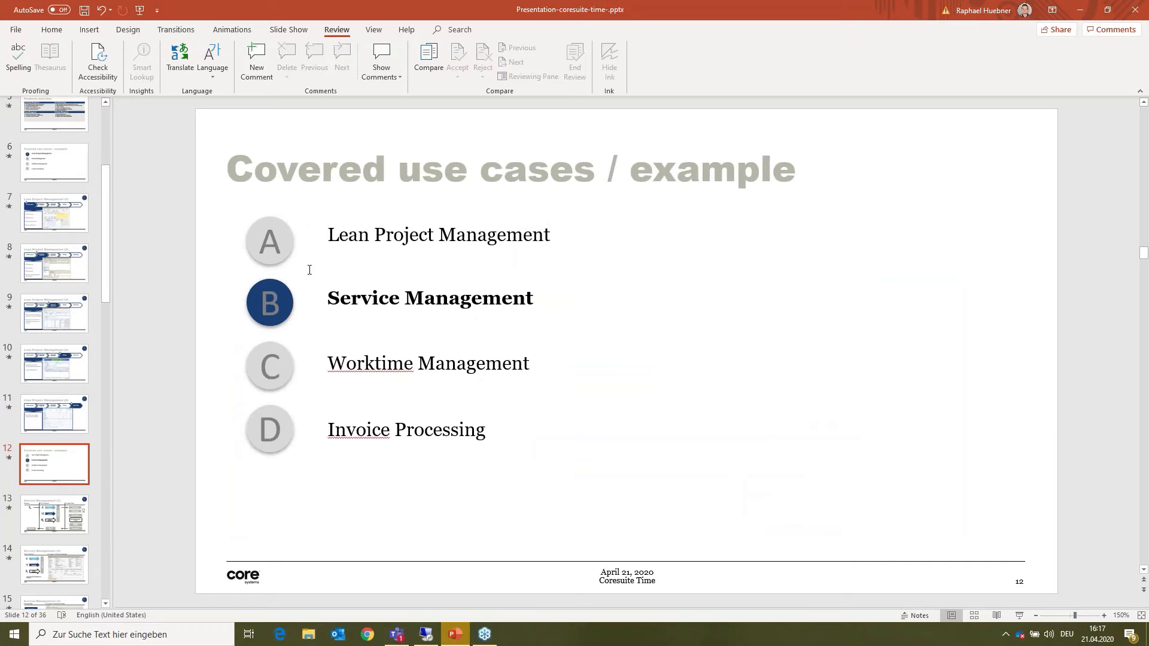
scroll(273, 382, down, 1)
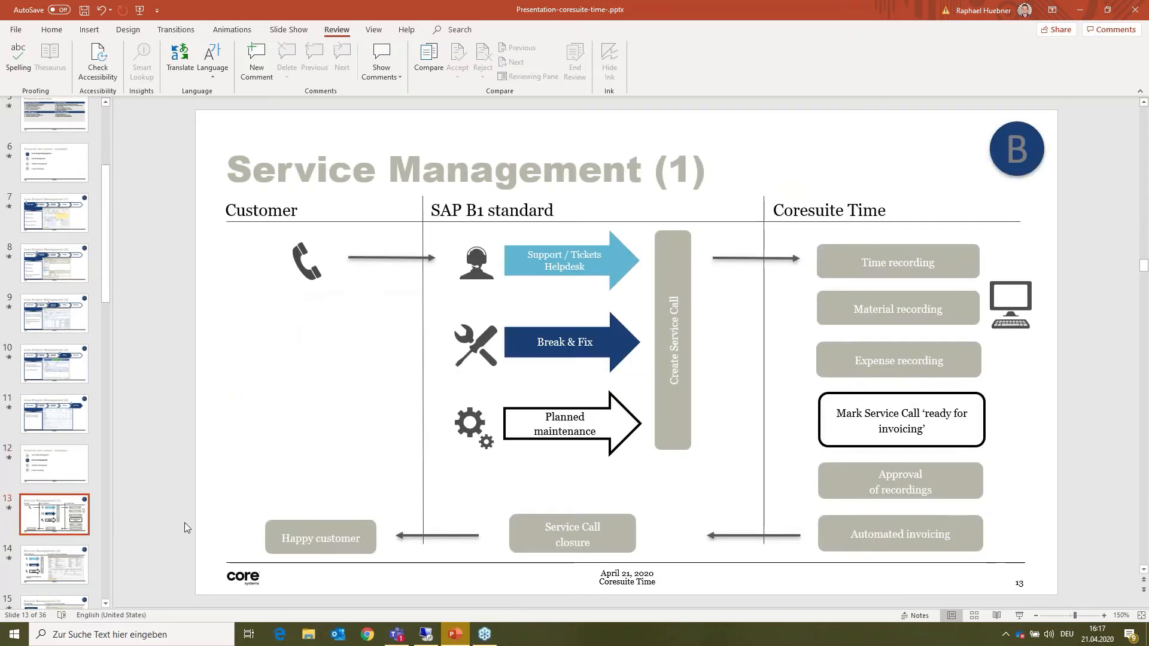
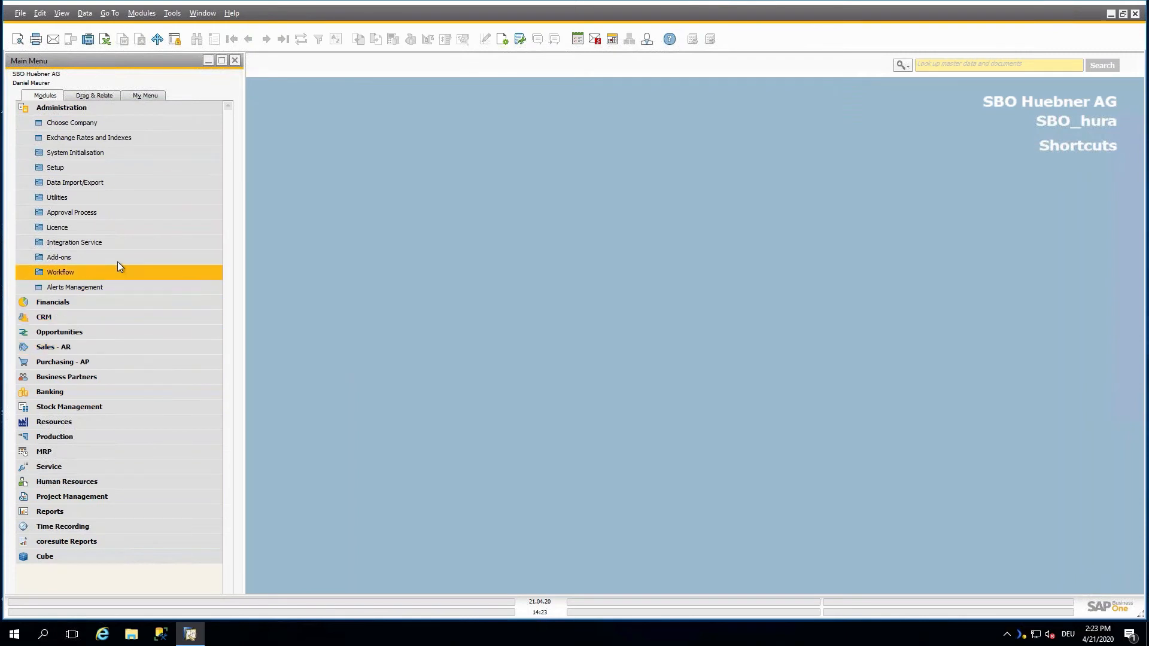
- Examine the daily hours of the Working time model (100%) and Part Time (60%) models in coresuite time, closing the window when done
click(117, 261)
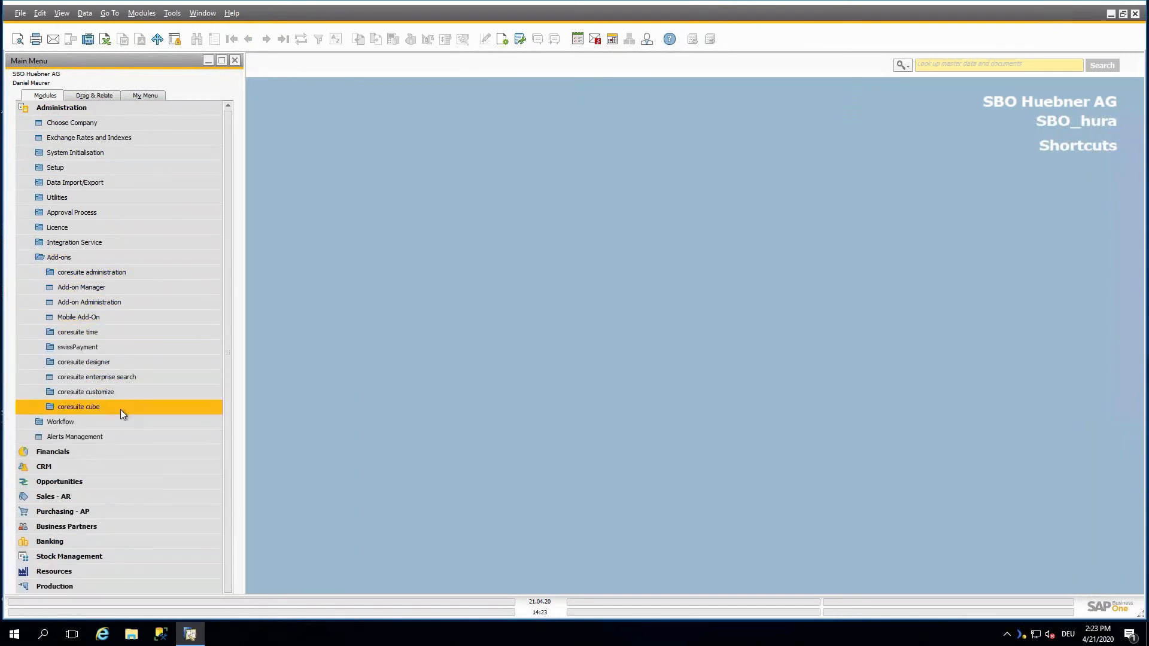
click(124, 333)
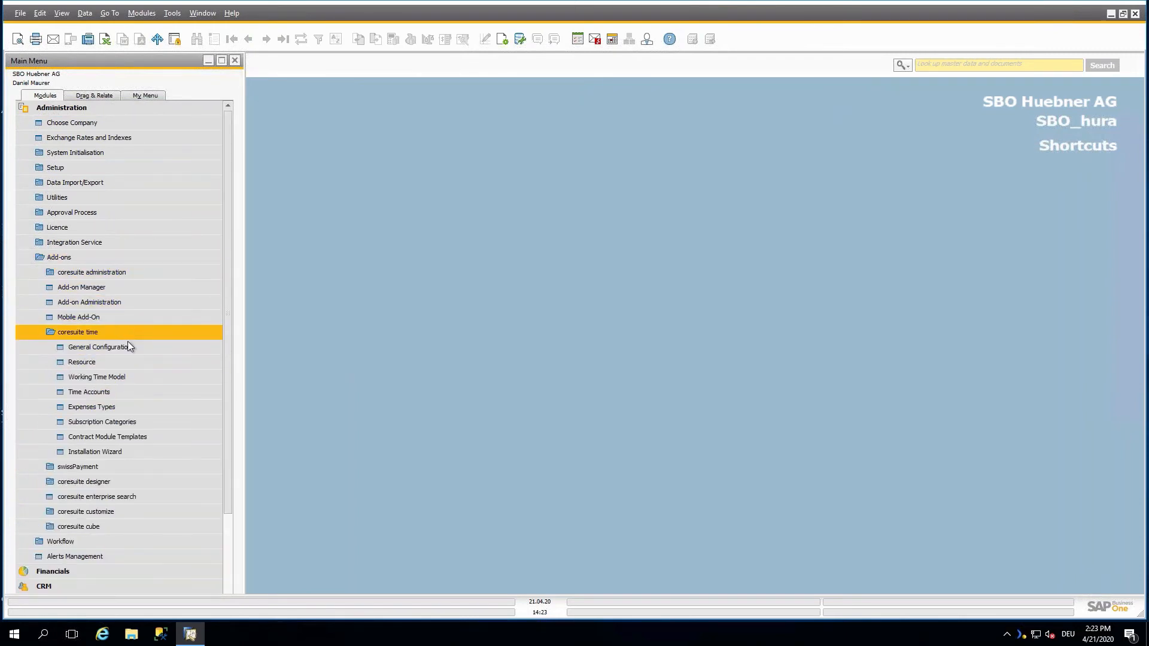
click(131, 378)
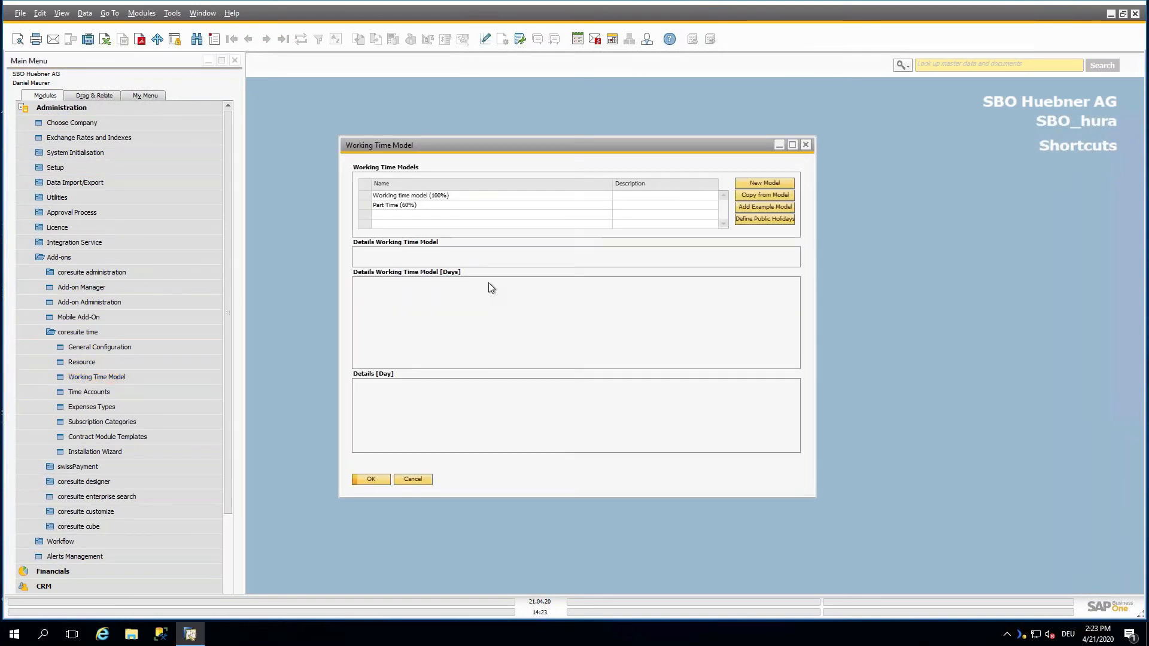
click(368, 197)
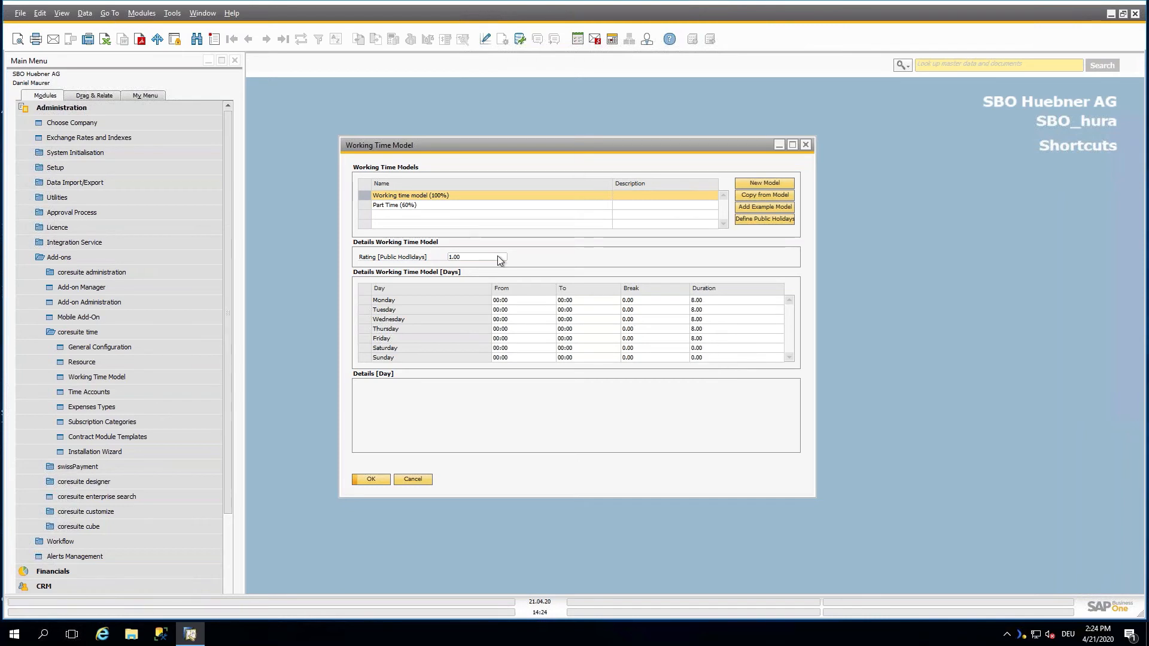
click(364, 204)
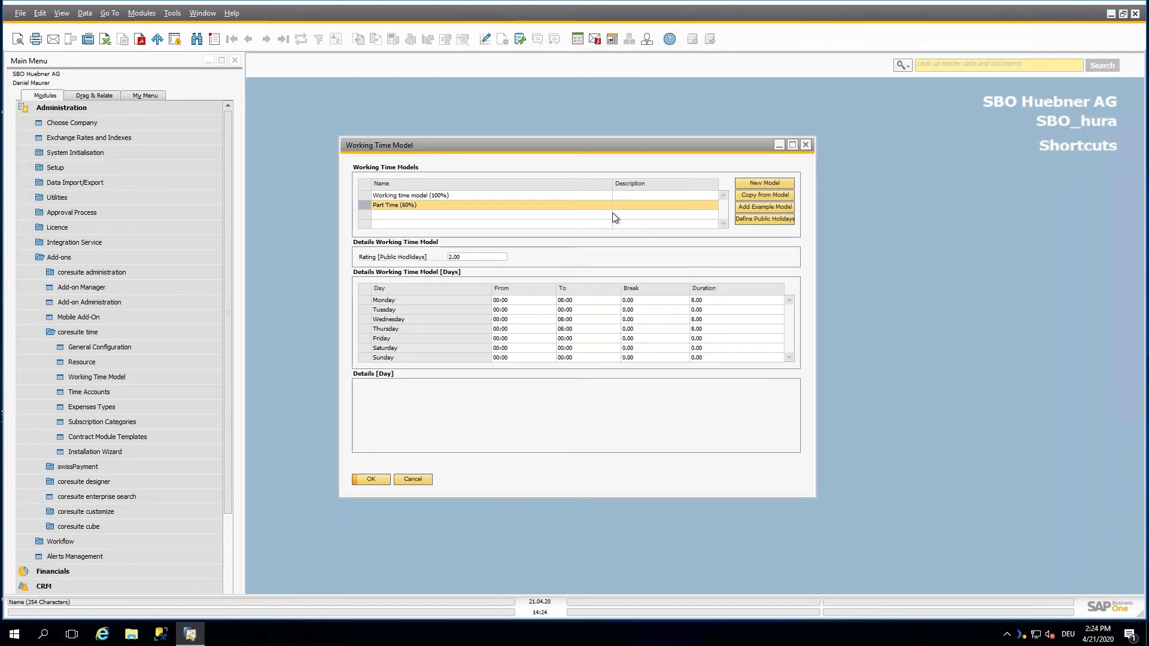
click(805, 146)
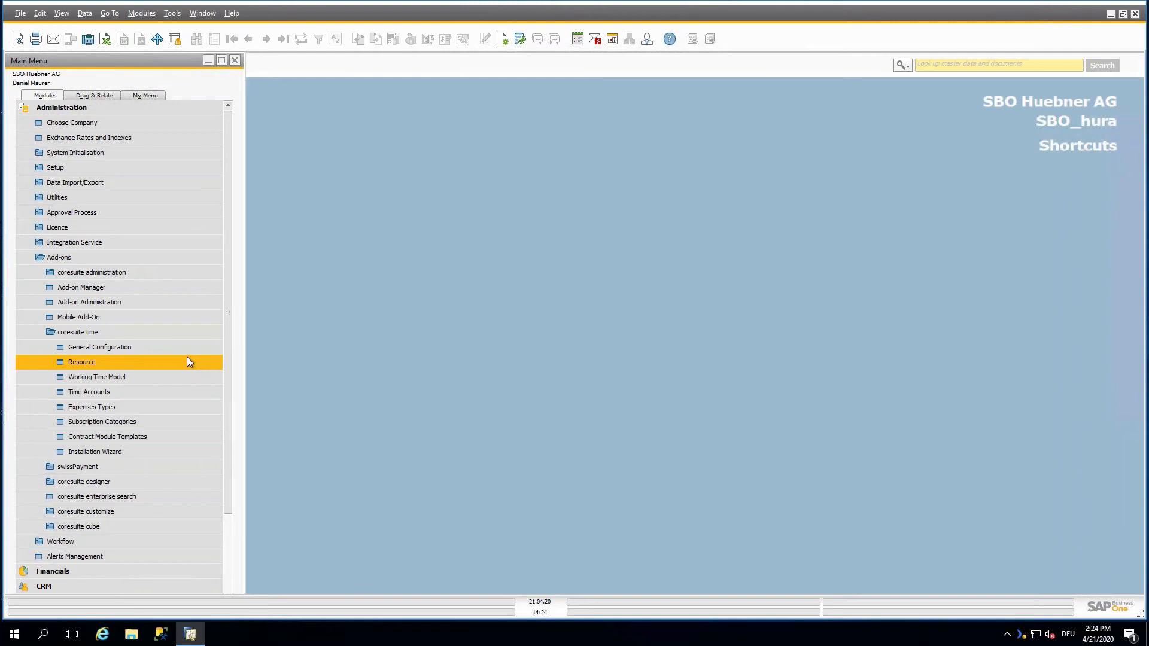
- Examine the last employee resource's working hours and the working time models that can be assigned, and close the resource without changes
click(186, 360)
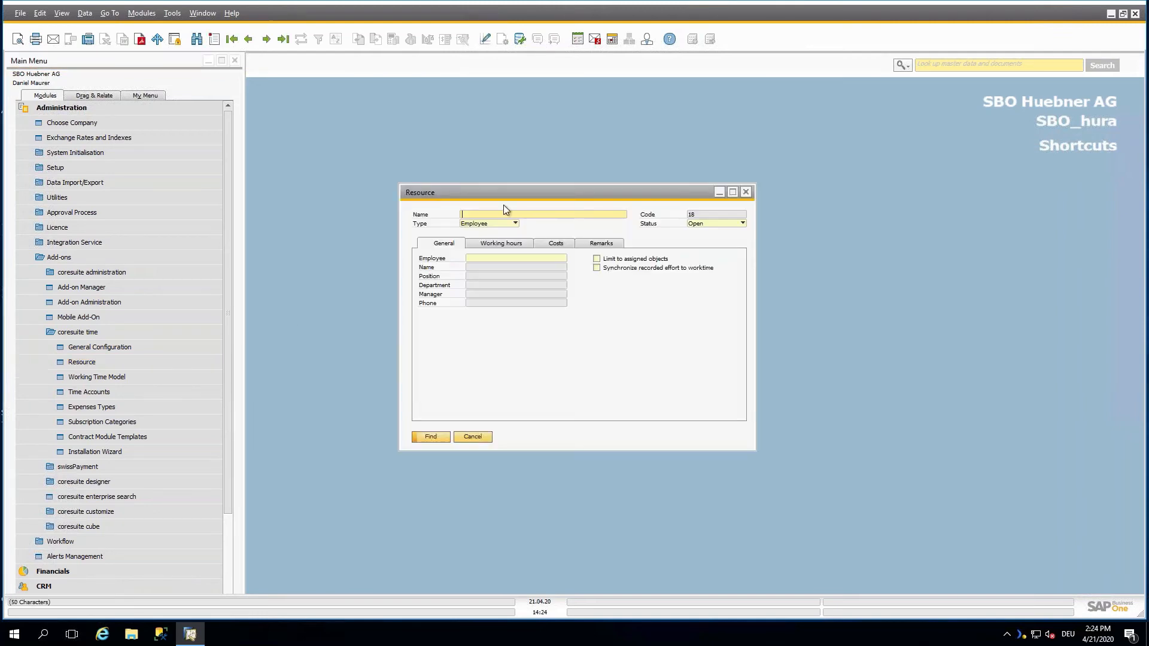
click(517, 246)
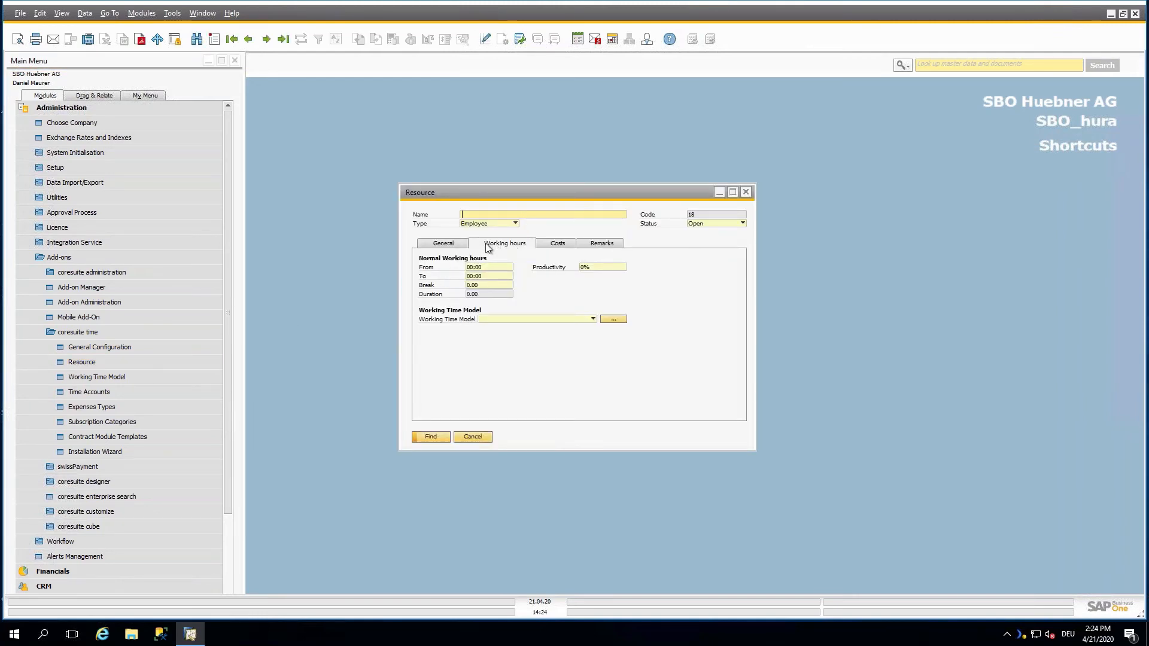
click(463, 243)
click(284, 39)
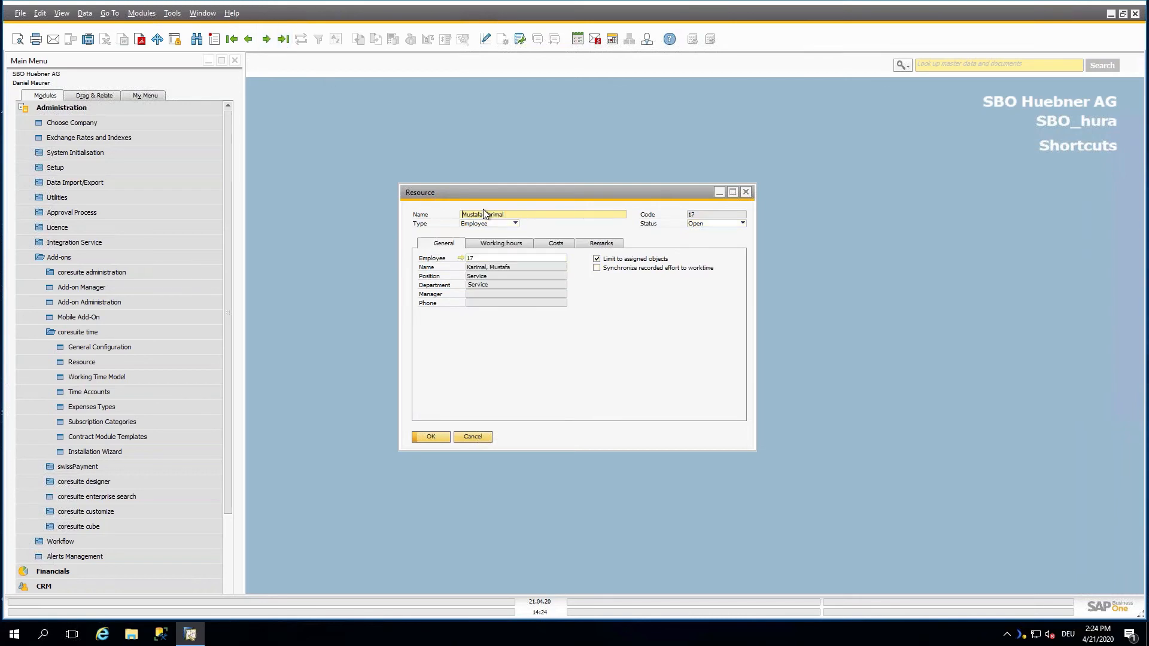
click(491, 244)
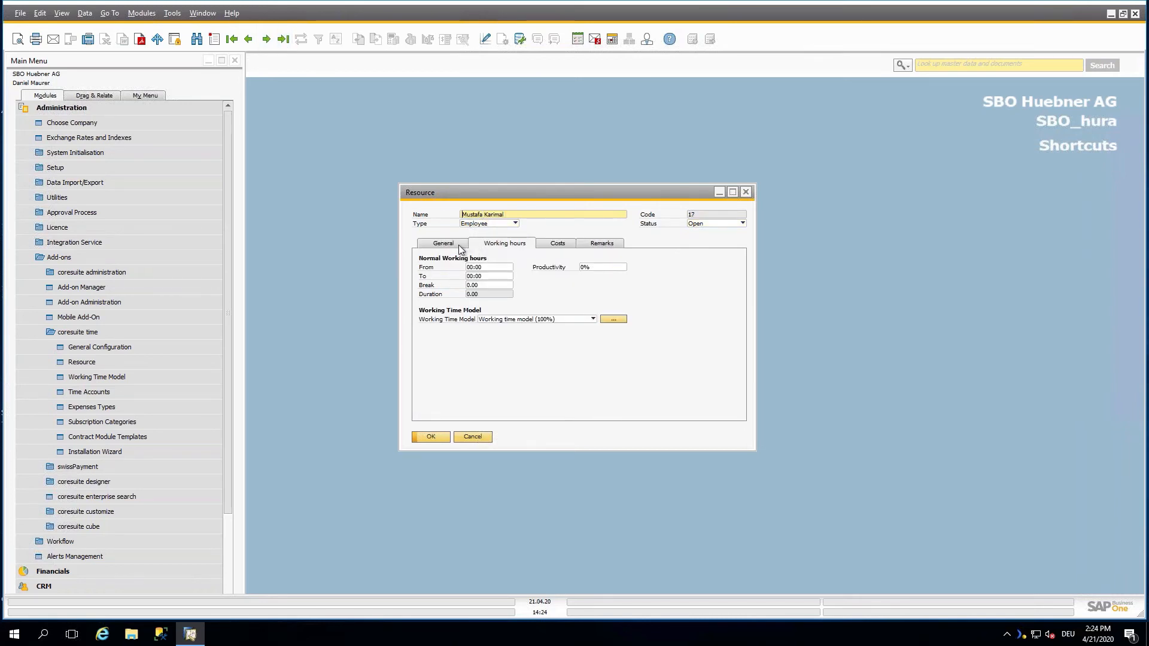
click(459, 245)
click(489, 245)
click(519, 321)
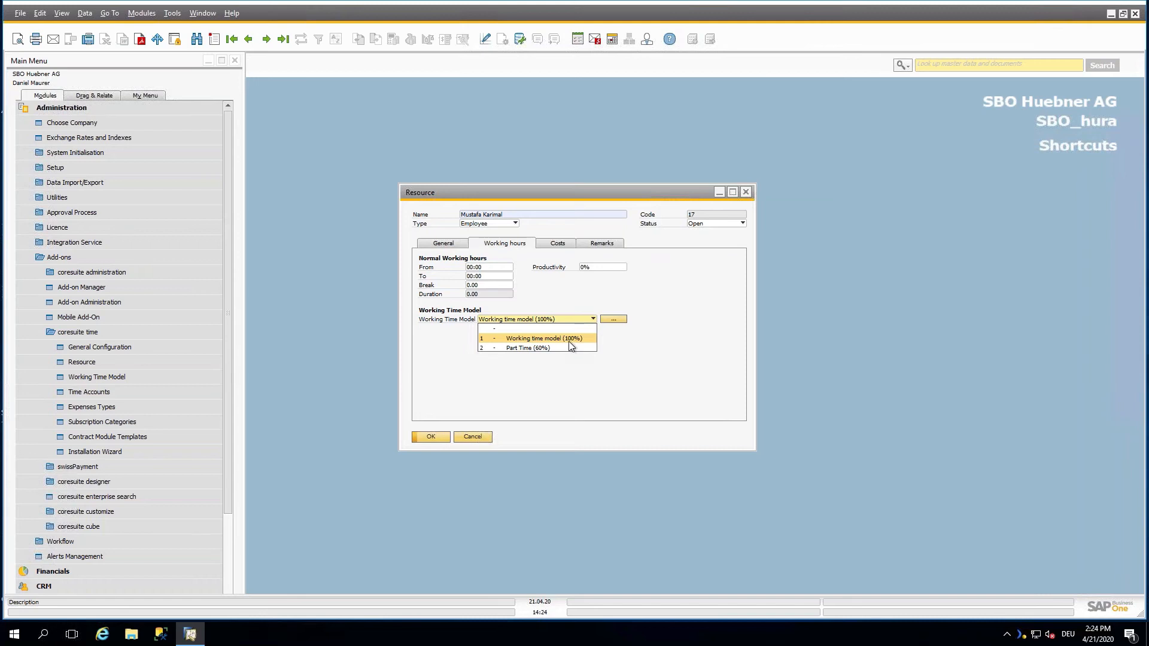
click(635, 336)
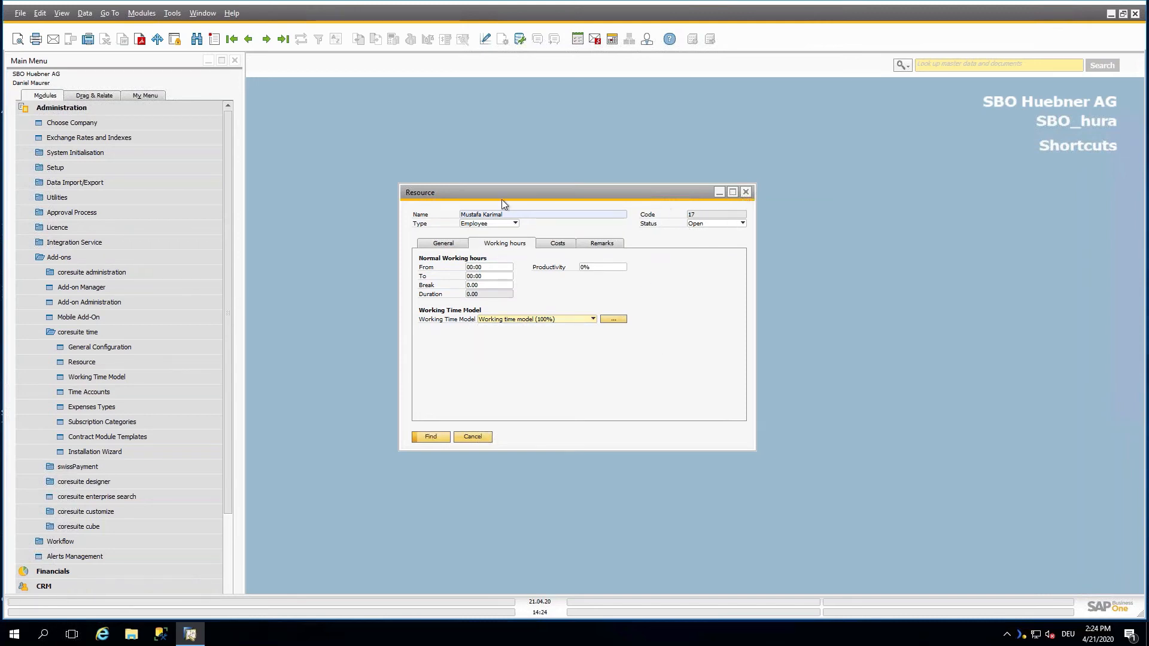
click(746, 192)
- Switch to the PowerPoint presentation and show the Worktime Management (4) slide on absence management
click(691, 6)
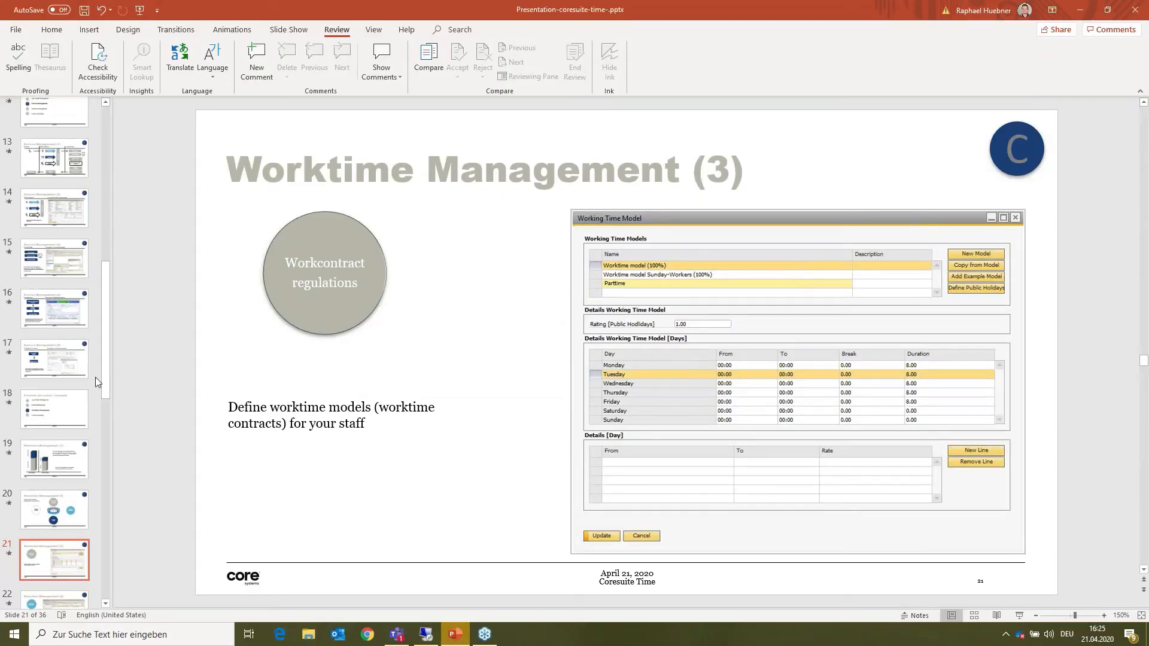
drag(106, 369, 106, 412)
click(66, 443)
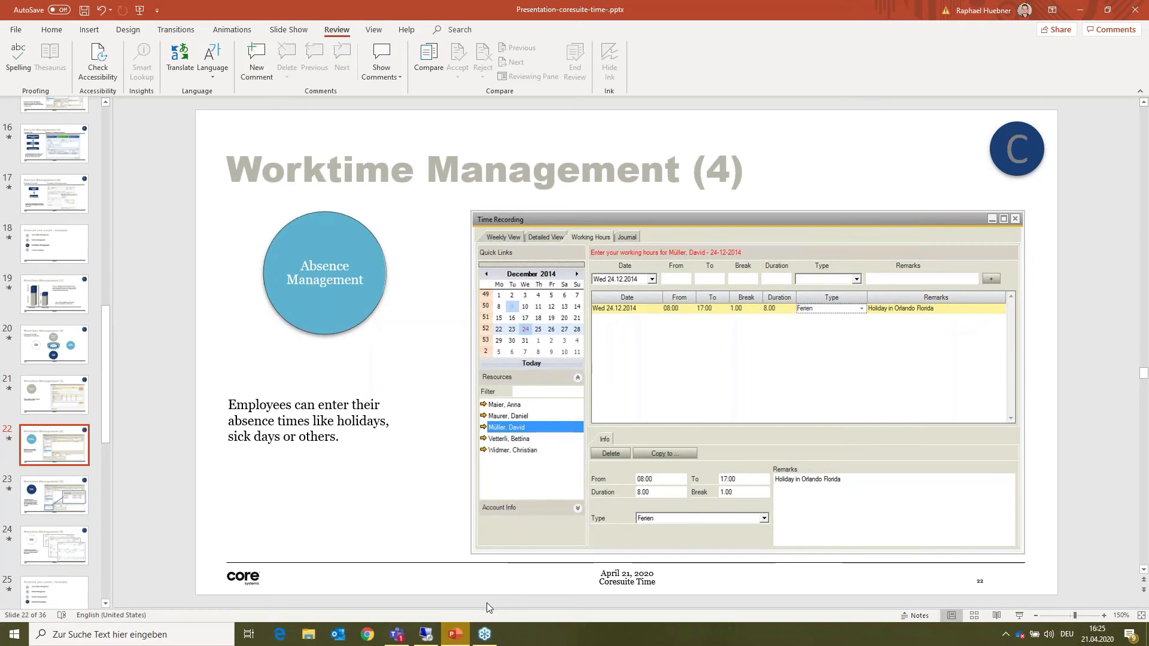
- Switch back to SAP Business One and open Time Recording for the employee with the 06.04.20 Implementation B1 effort
click(428, 633)
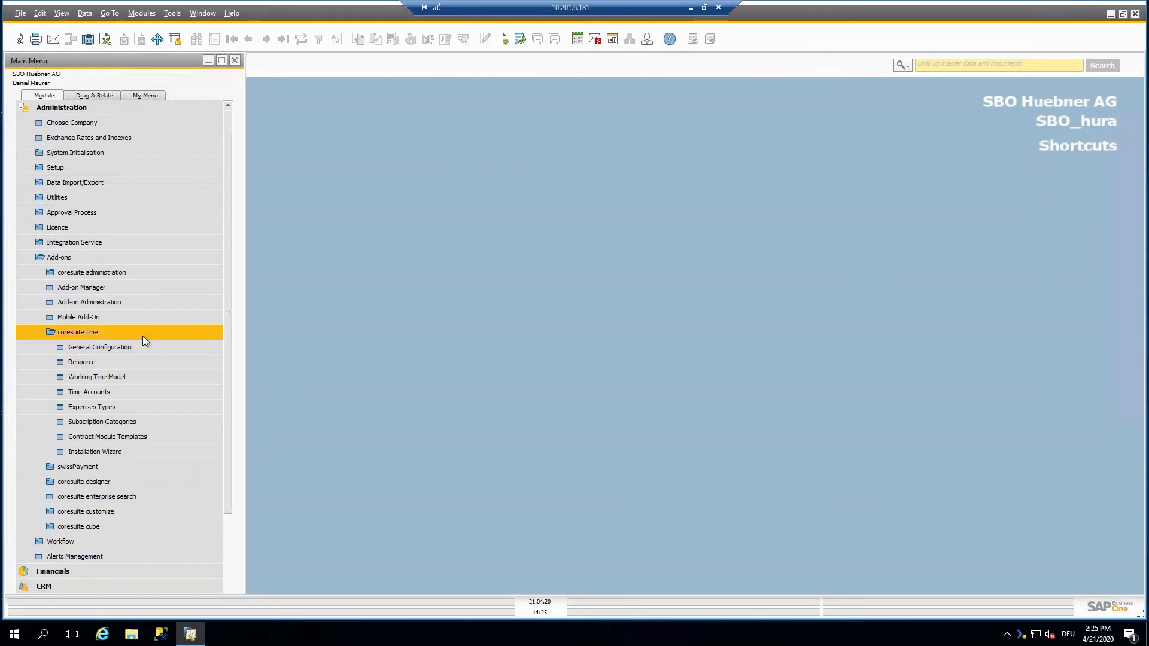
click(143, 335)
click(138, 262)
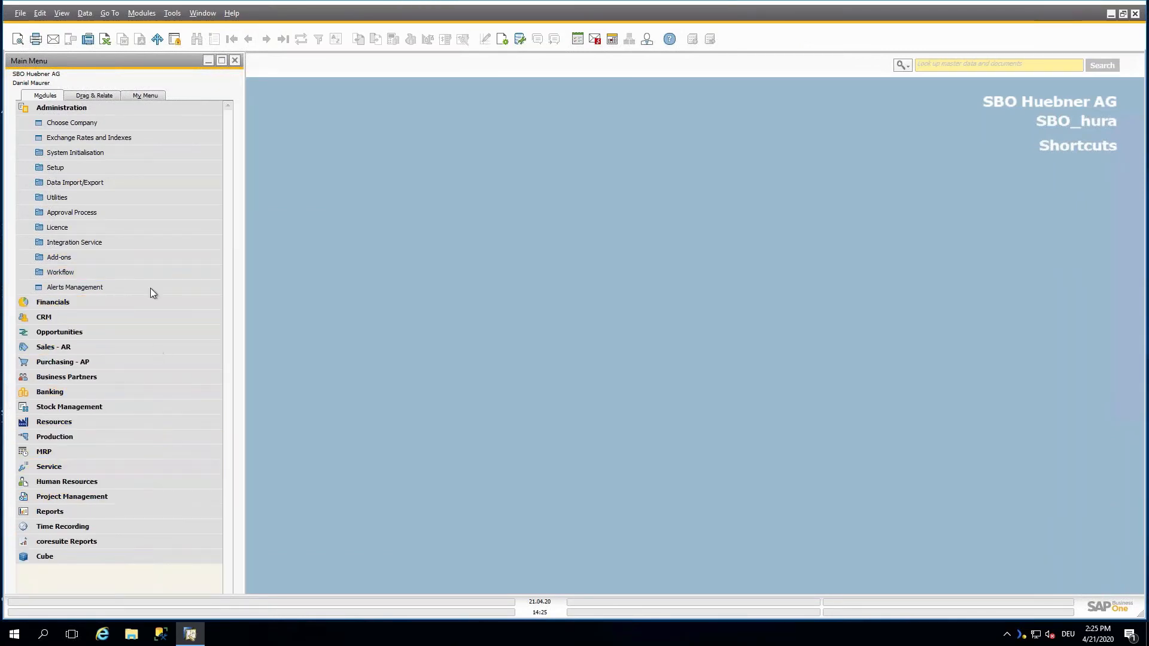
click(163, 109)
click(120, 345)
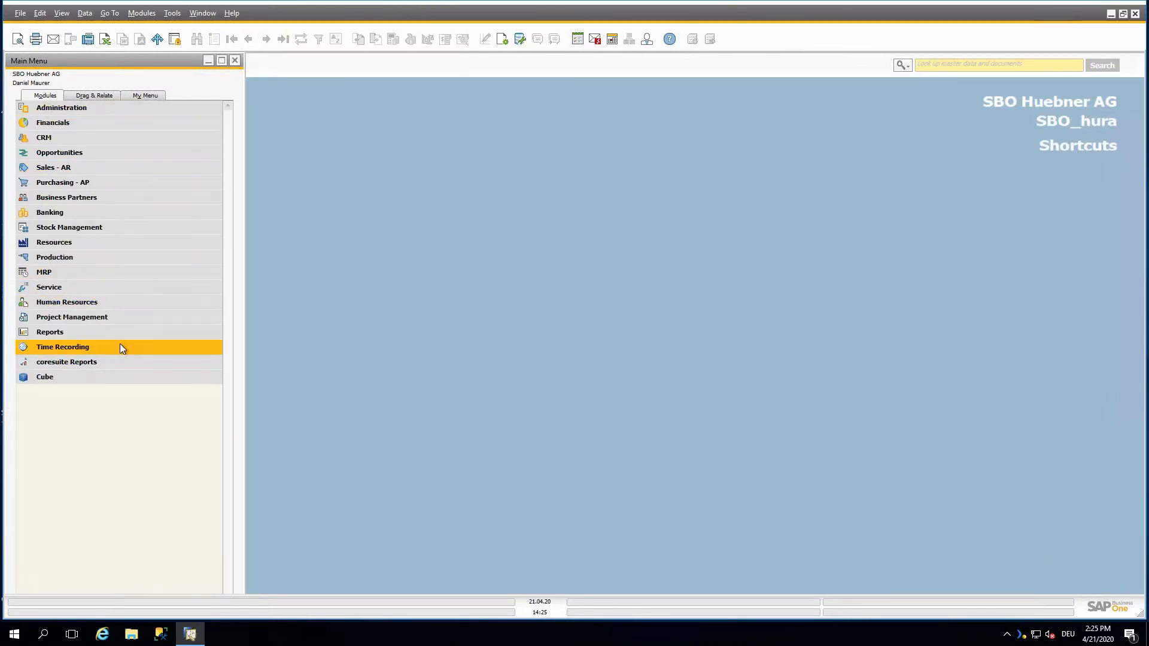
click(130, 363)
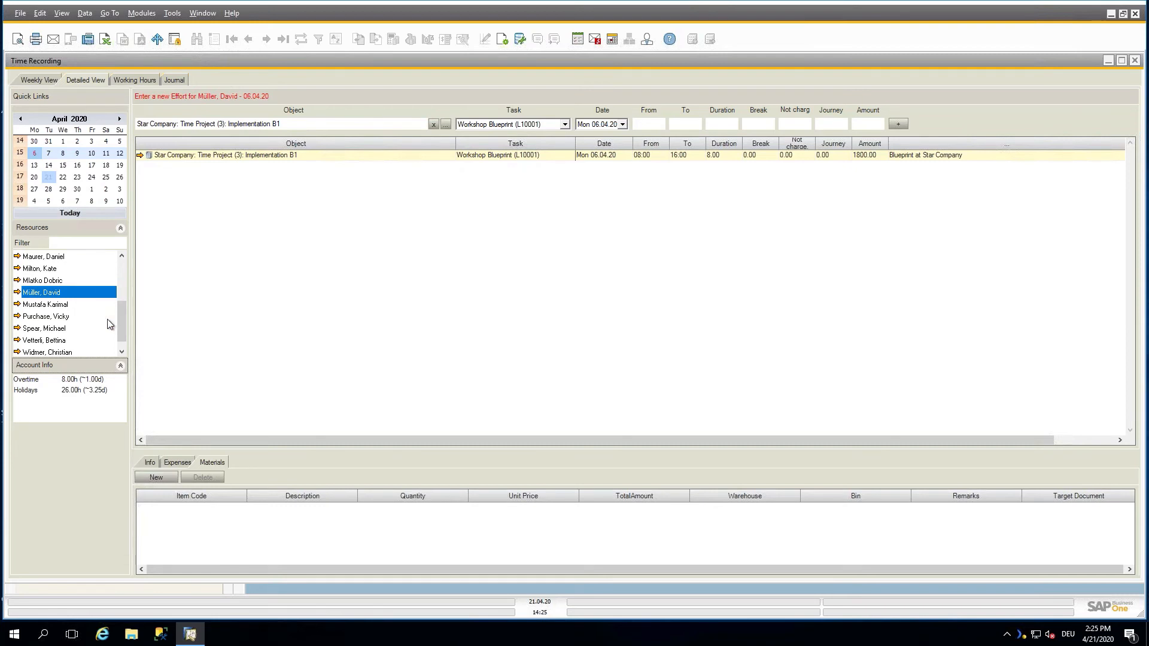
click(91, 297)
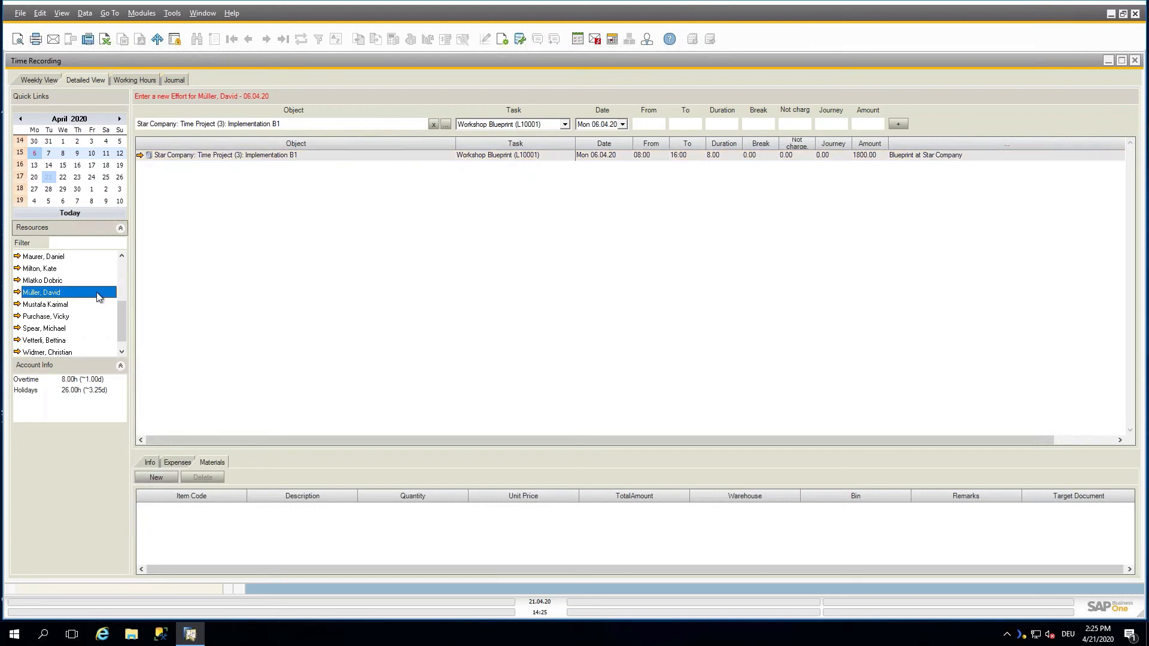
- Examine the employee's recorded working hours for 06.04.20 and 21.04.20
click(137, 80)
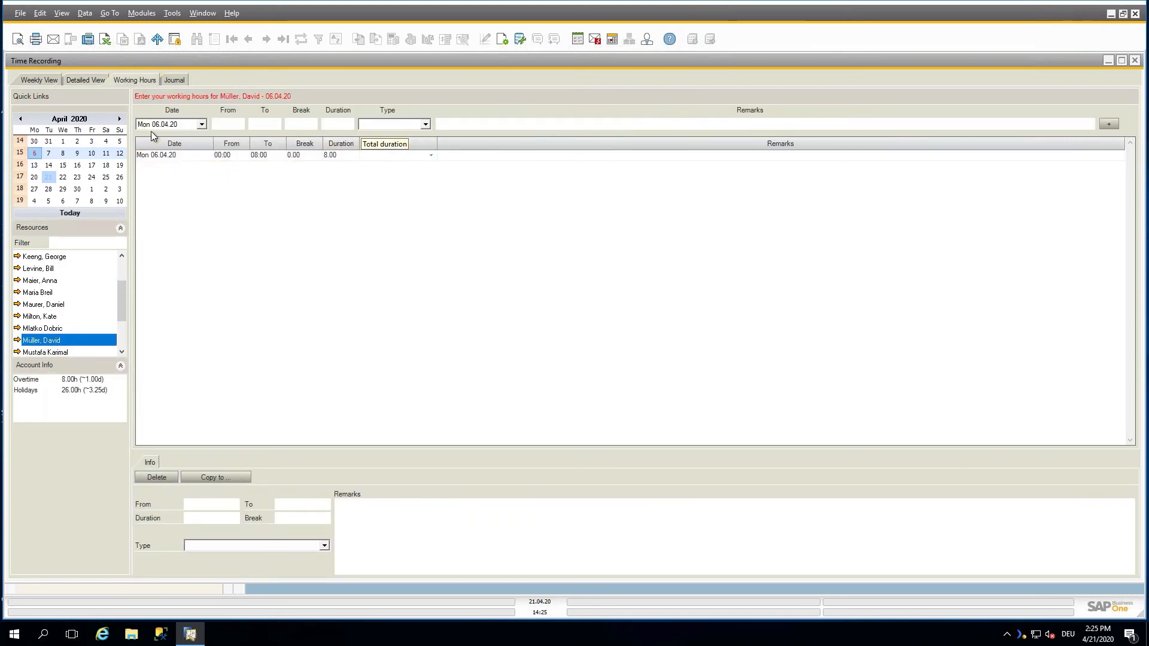
click(49, 177)
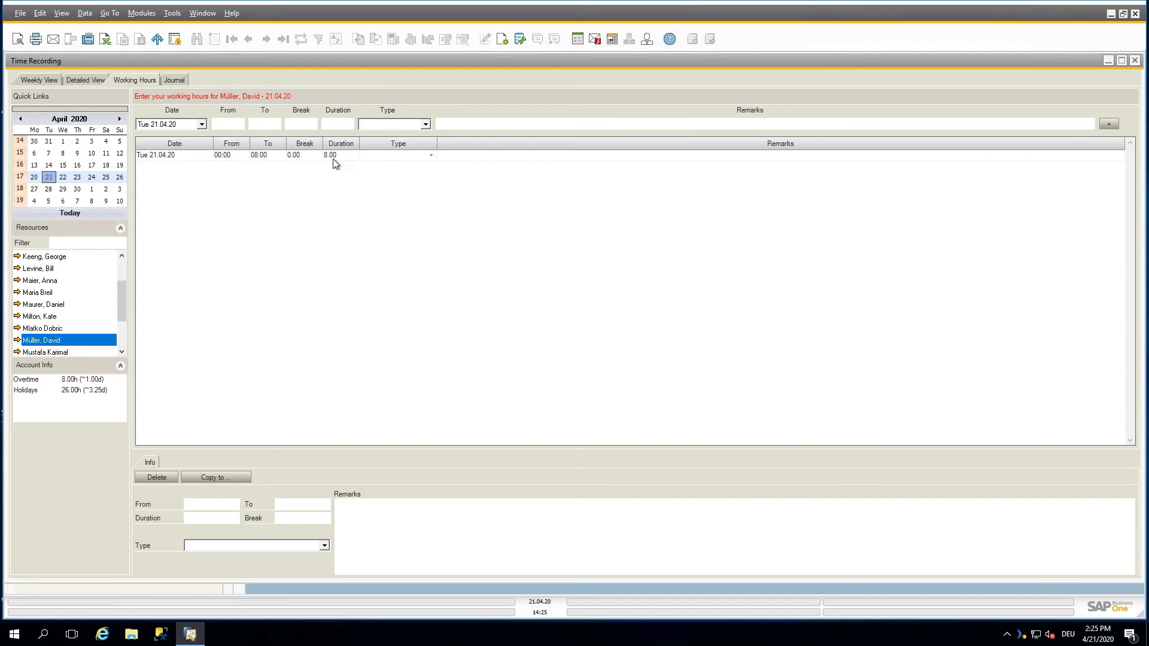
click(323, 126)
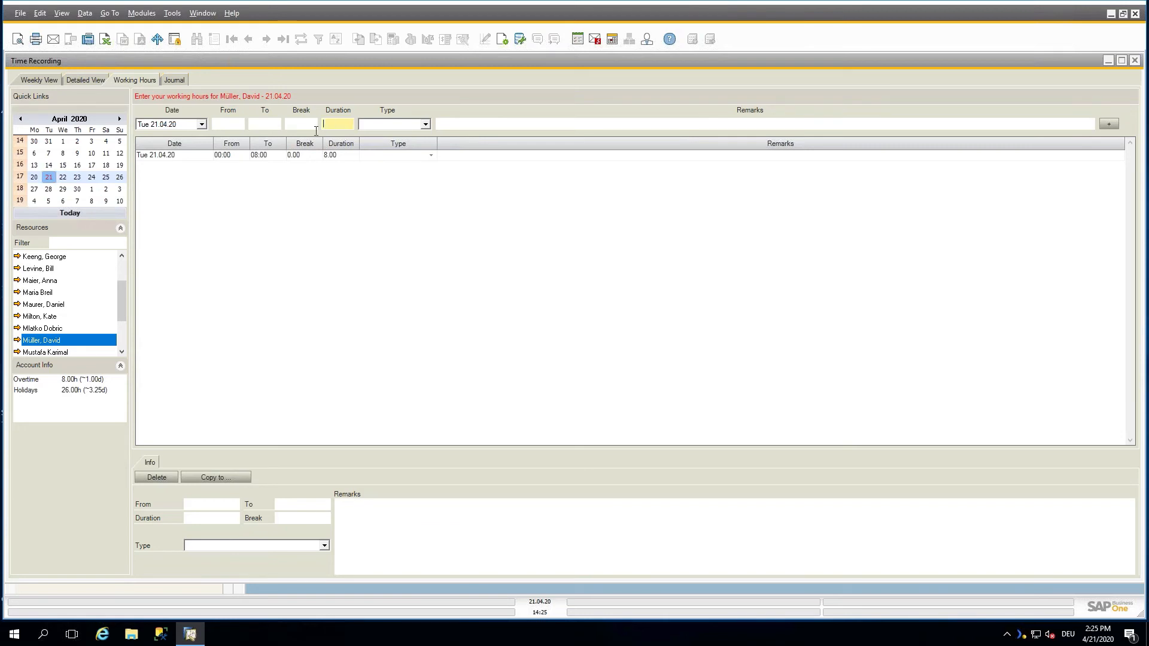
- Start a working hours entry for the employee on 06.05.20, from 08:00 to 16:00
click(77, 191)
click(120, 119)
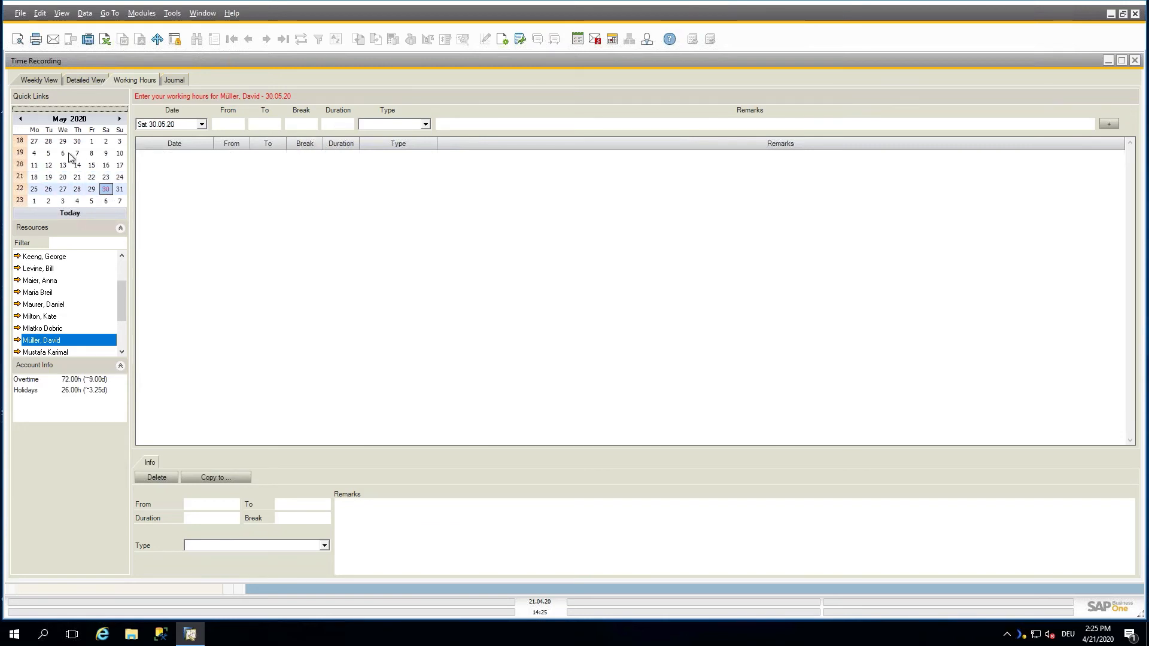
click(65, 154)
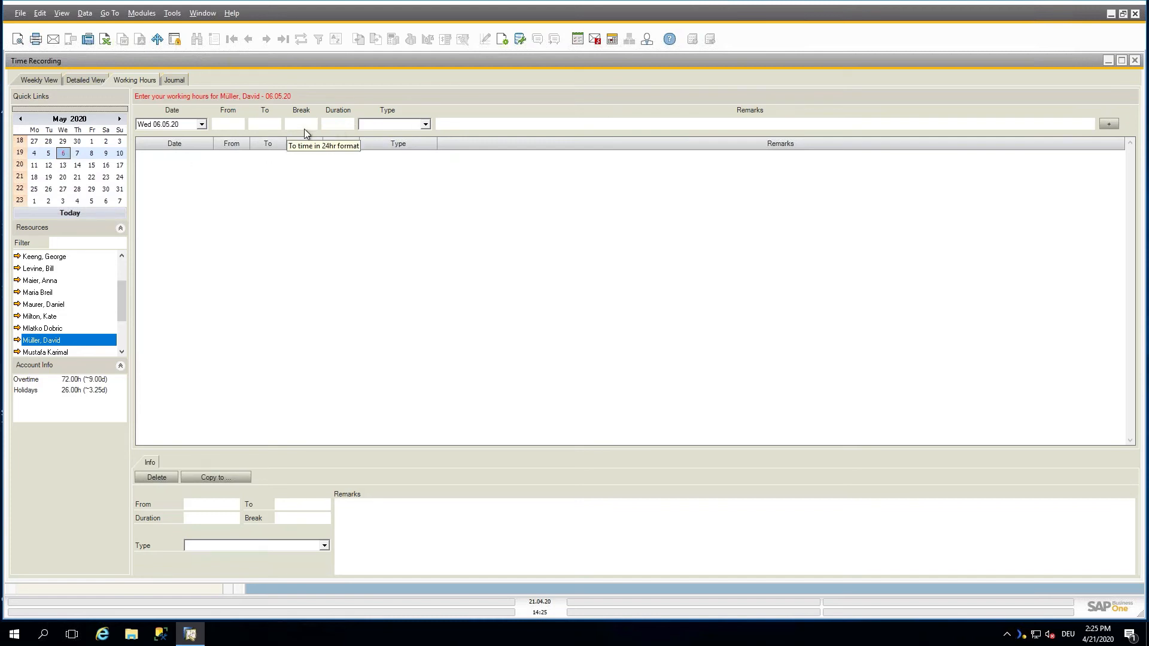
click(240, 123)
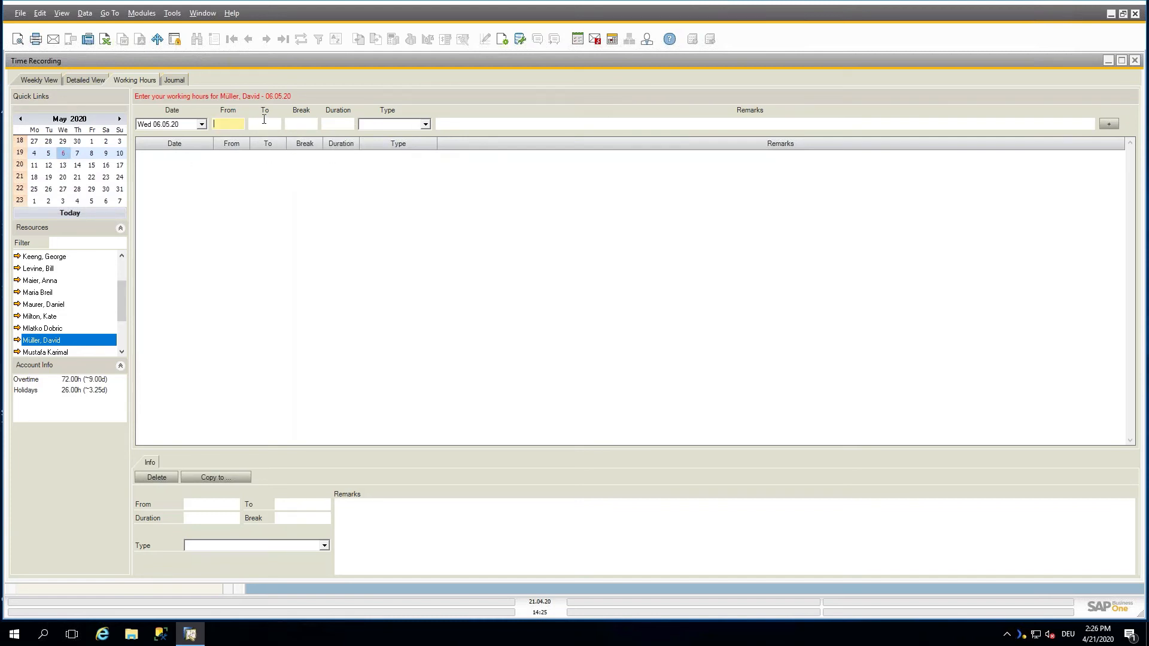
text(8)
key(Tab)
text(16)
key(Tab)
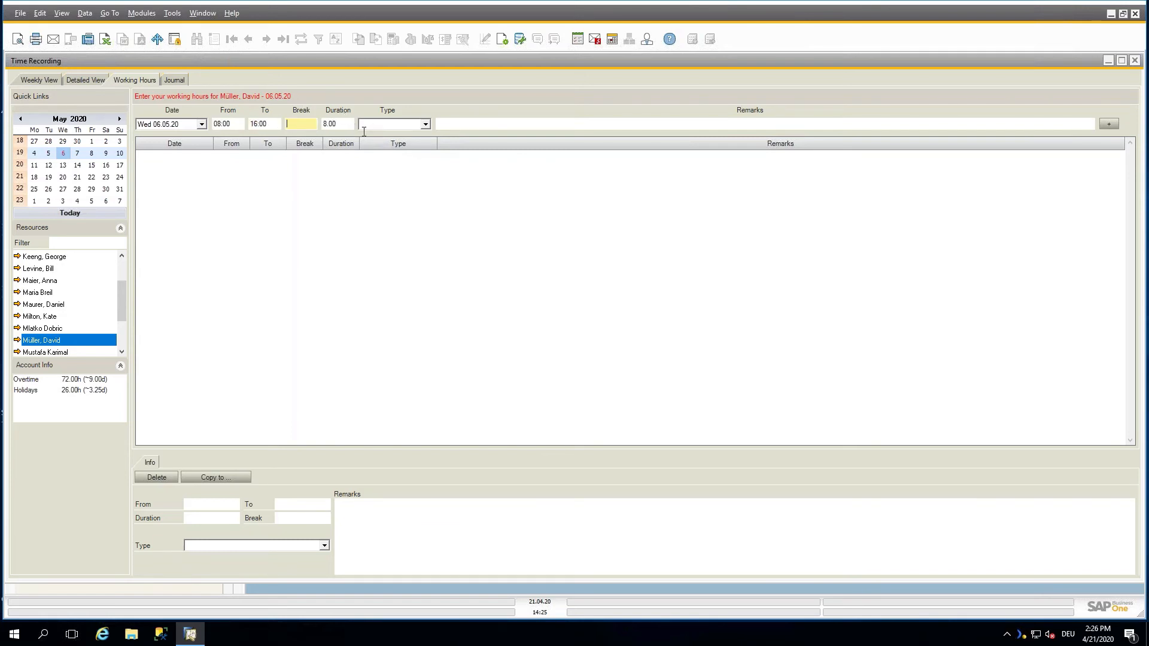
- Set the entry's type to Holidays and add it to the employee's working hours without remarks
click(390, 123)
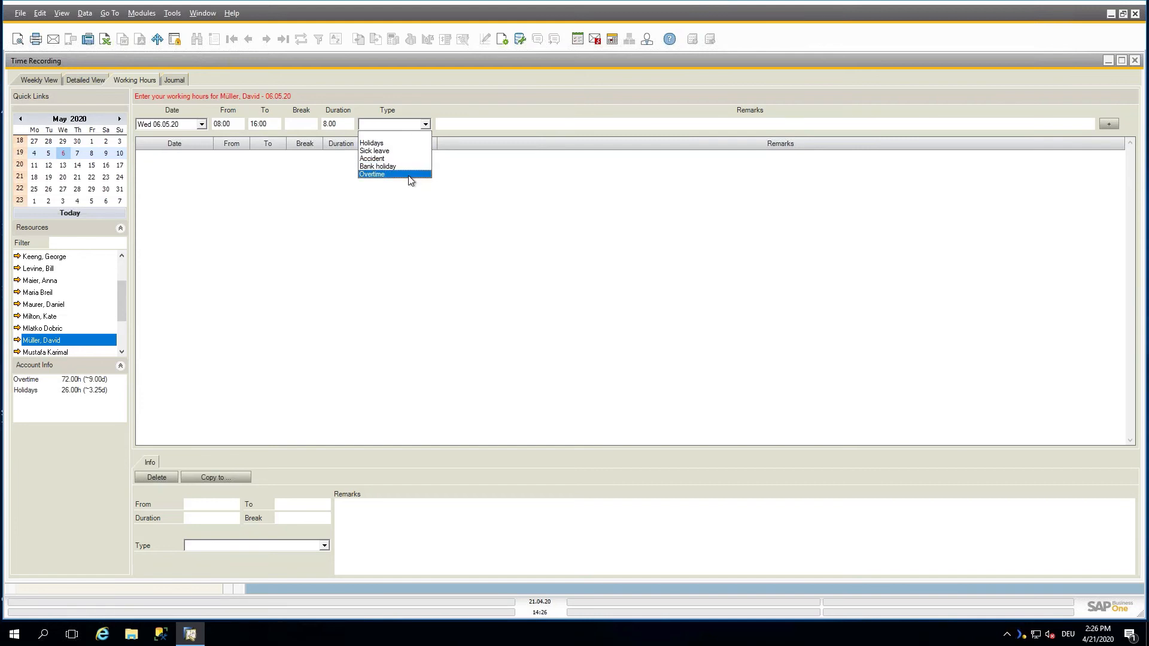
click(416, 144)
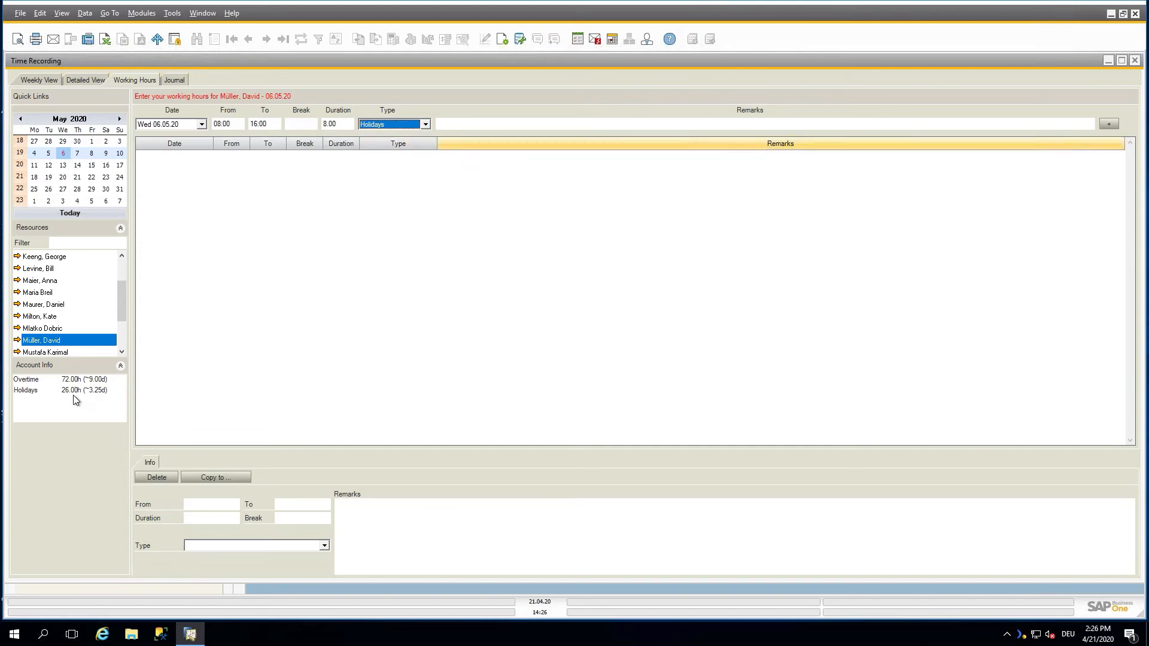
click(103, 399)
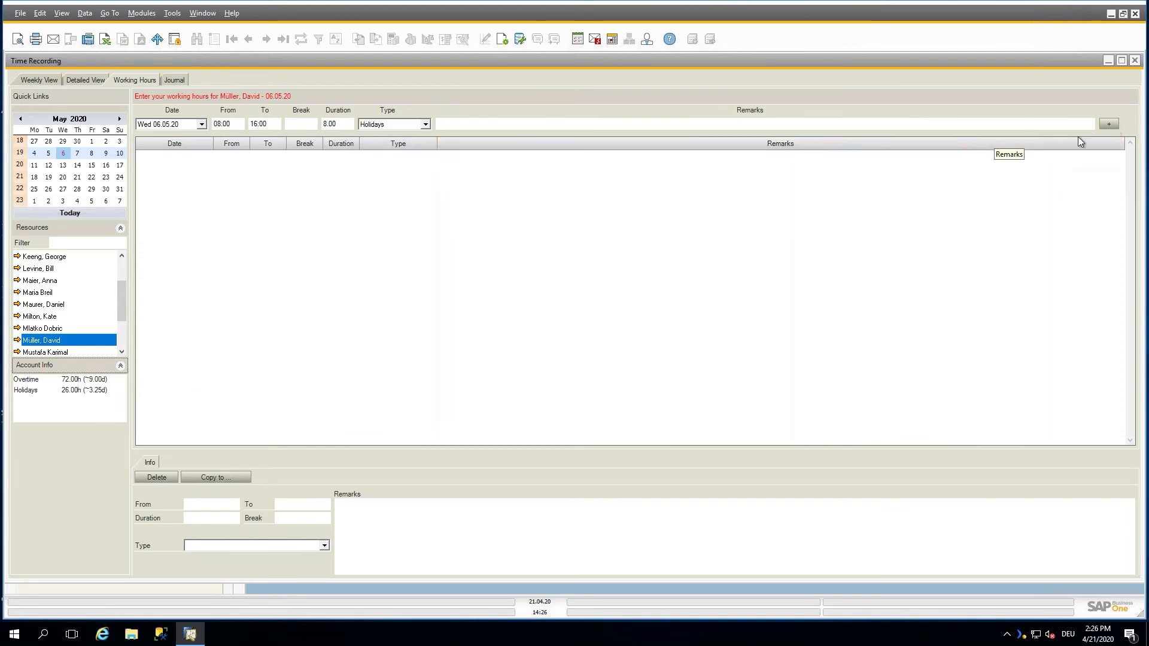
click(1047, 124)
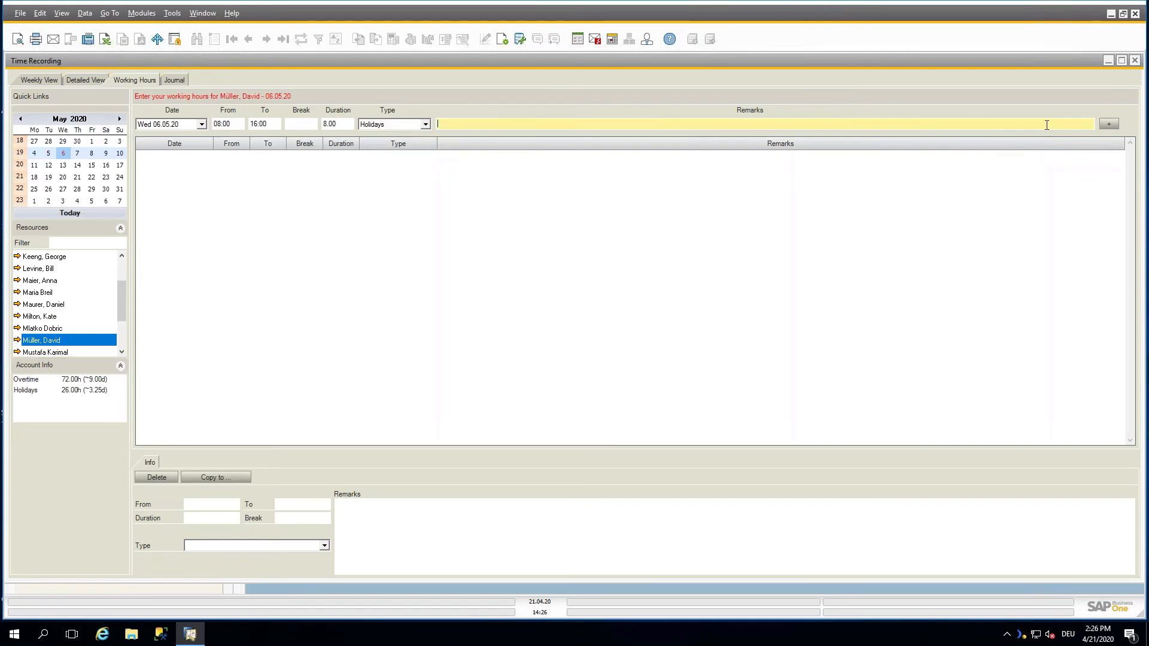
click(1109, 125)
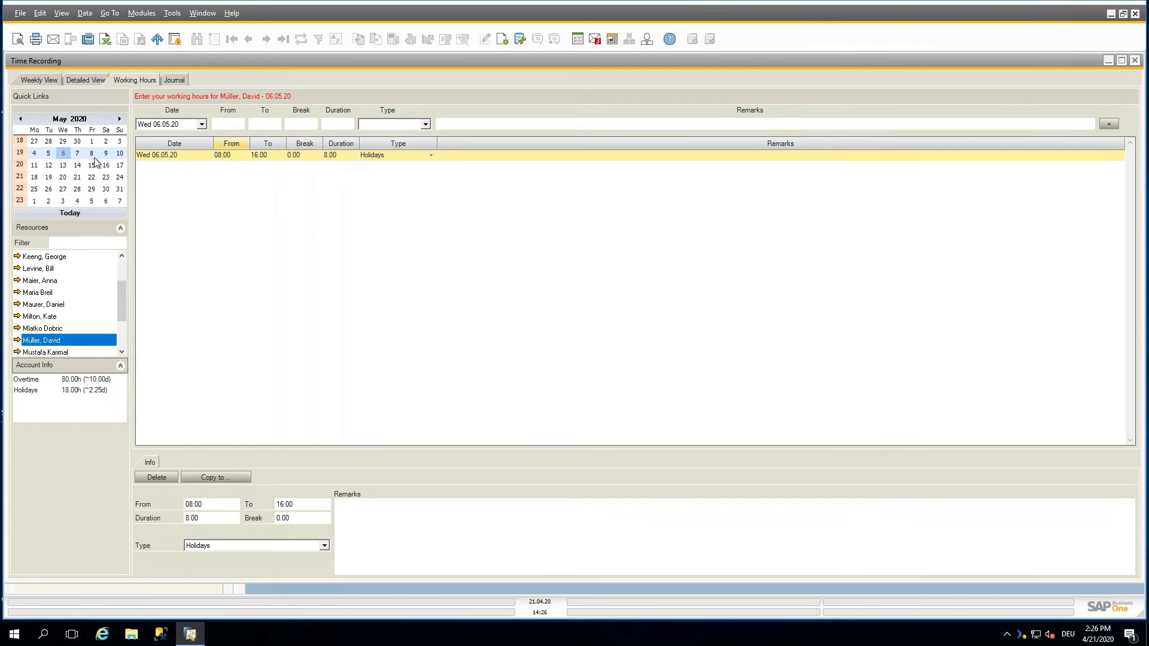
- Compare the employee's account info for 05.05.20 and 06.05.20, review the weekly totals of weeks 19 and 15, and close Time Recording
click(49, 154)
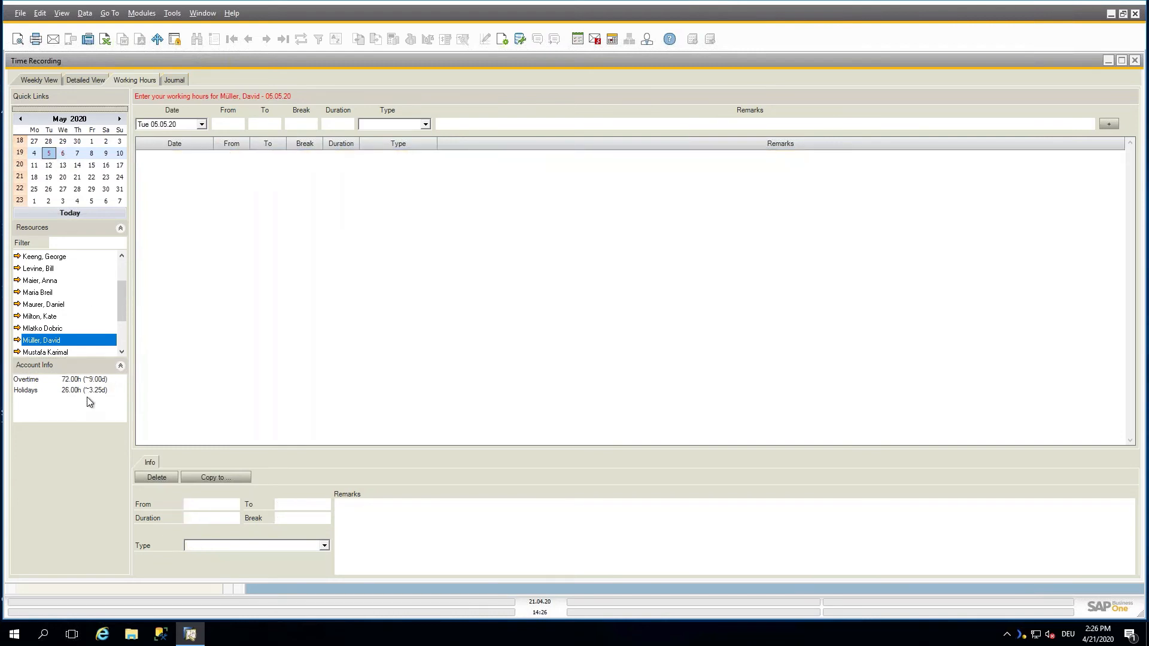
click(64, 153)
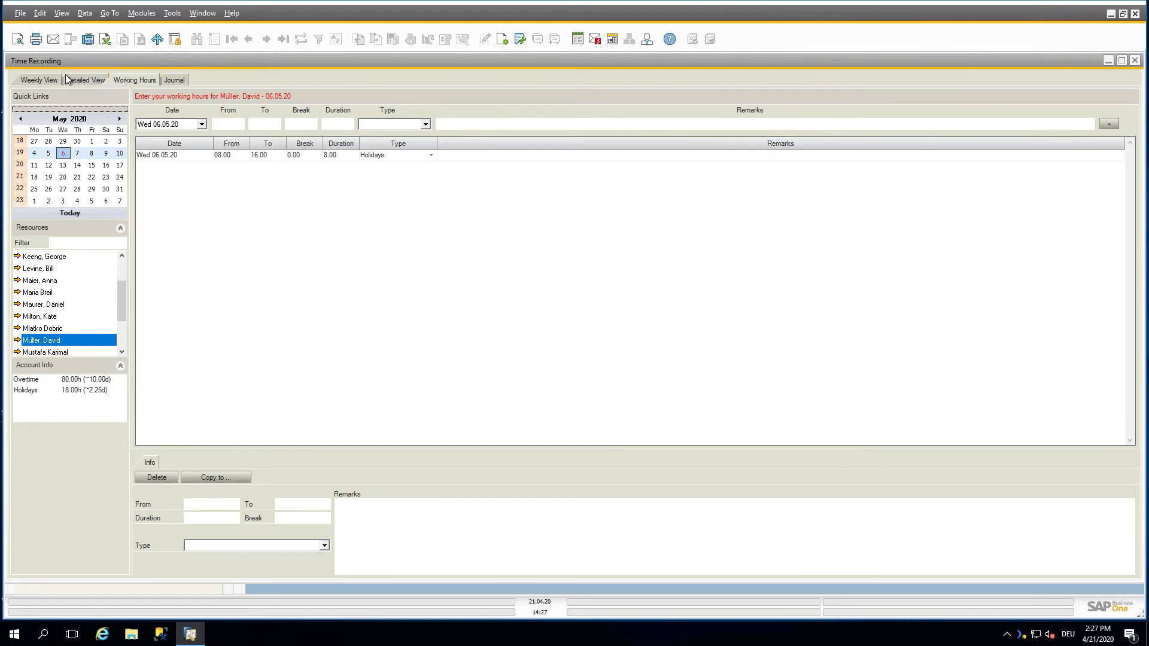
click(41, 81)
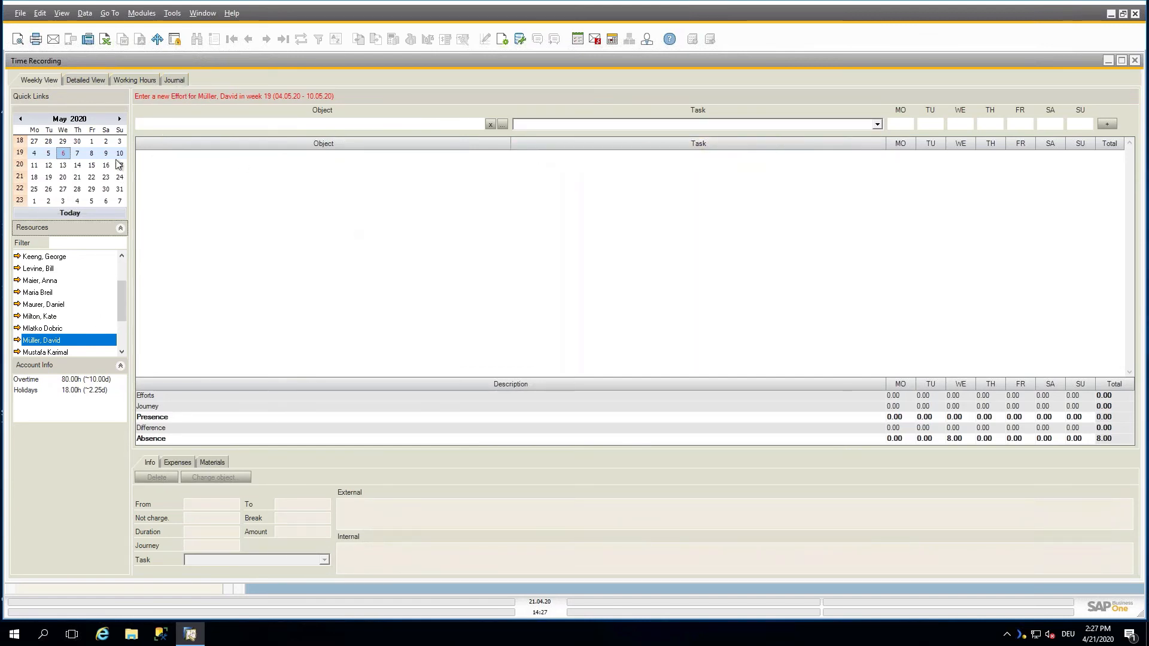
click(20, 118)
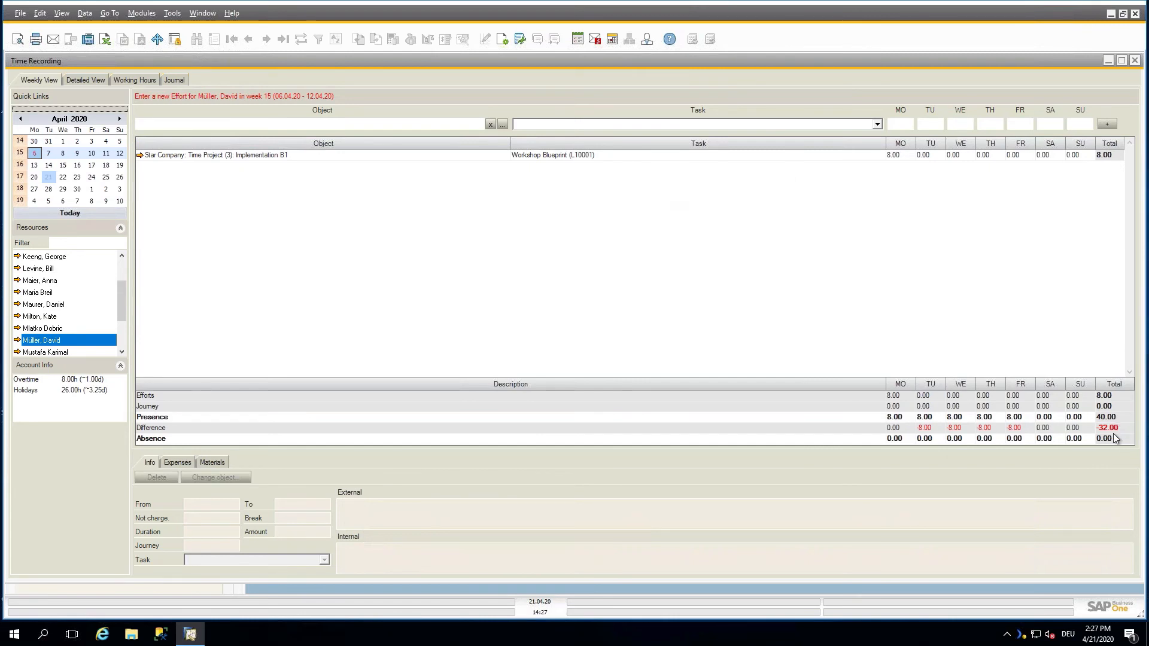
click(1135, 60)
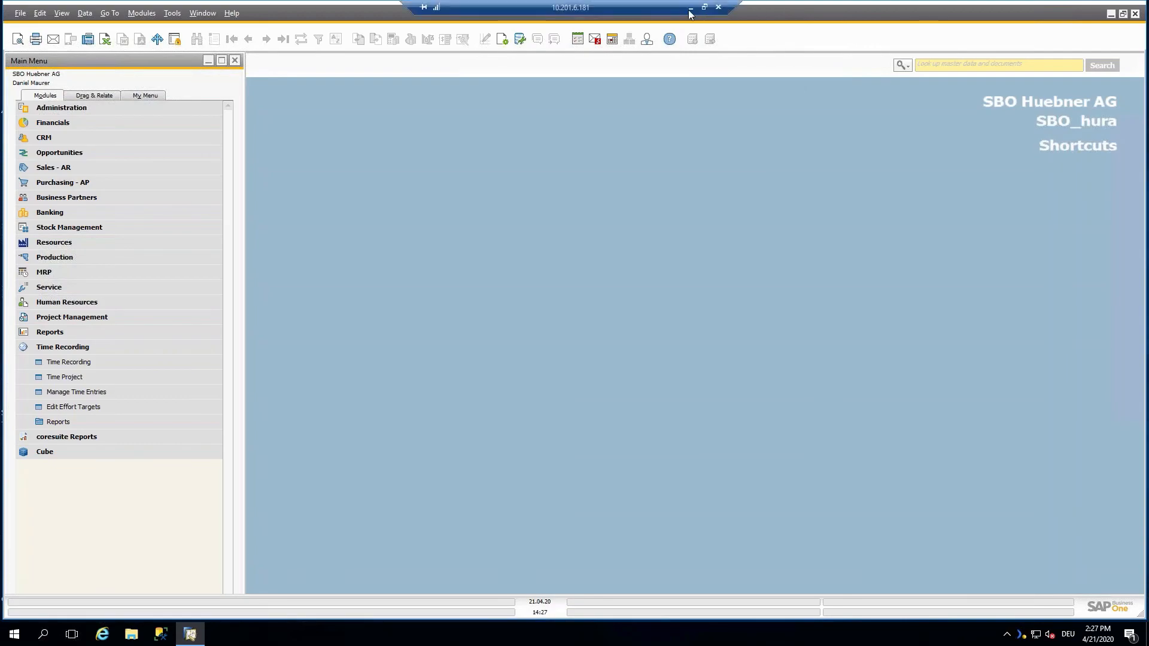
- Switch to the PowerPoint presentation and show the Worktime Management (5) and Worktime Management (6) slides
click(690, 9)
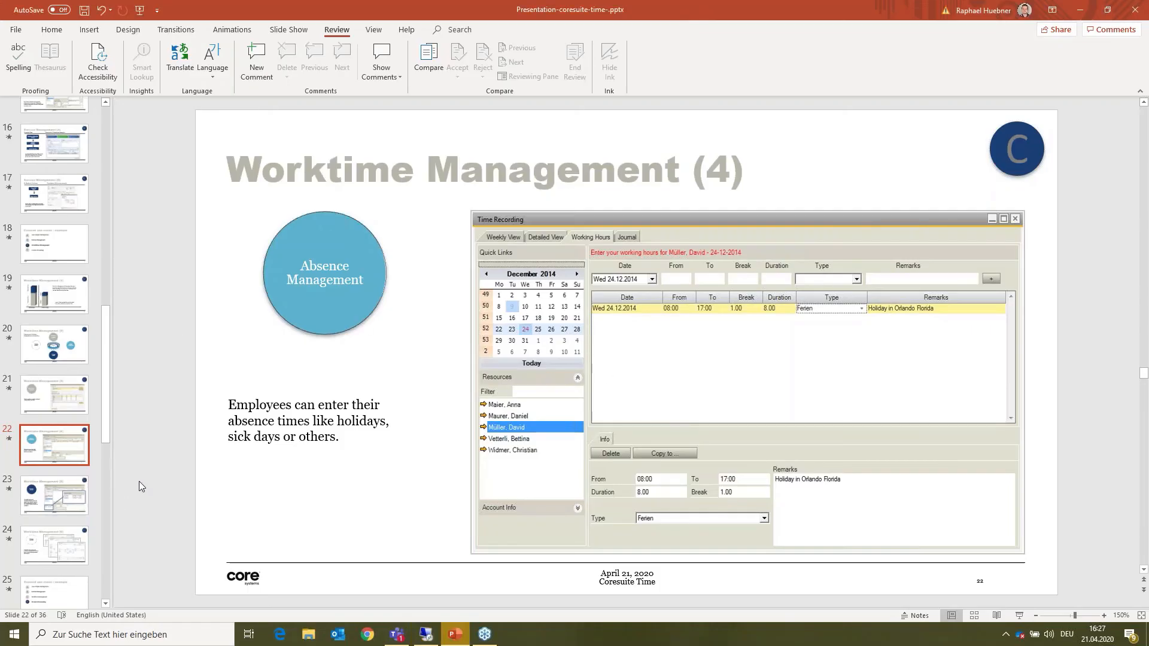
click(61, 509)
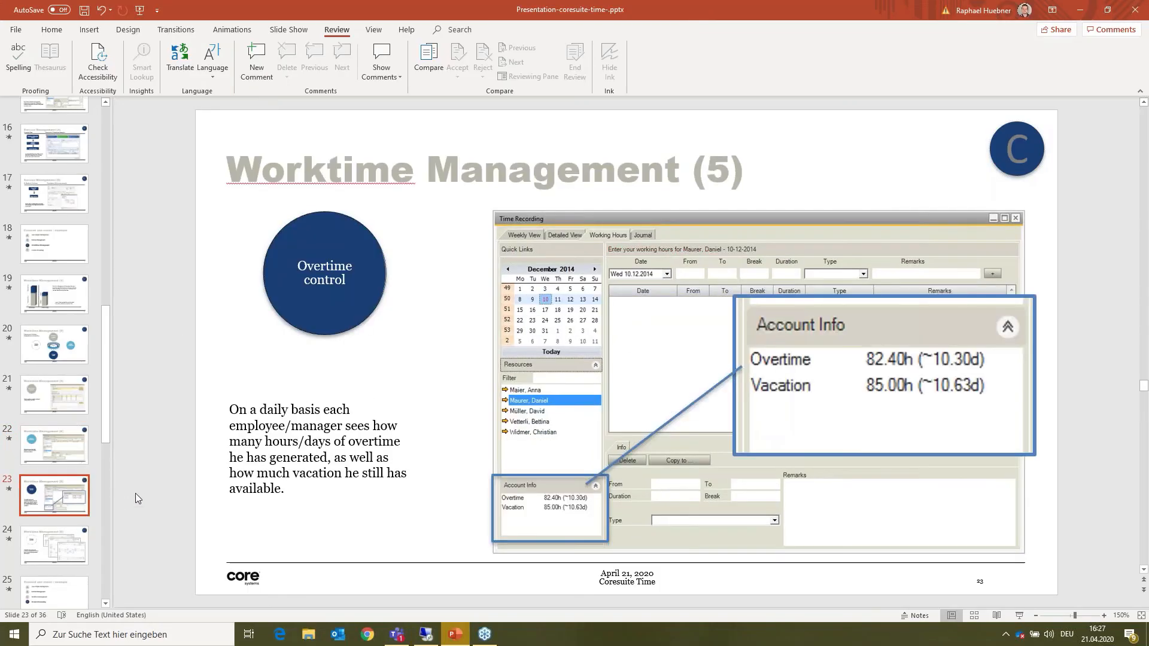
click(69, 538)
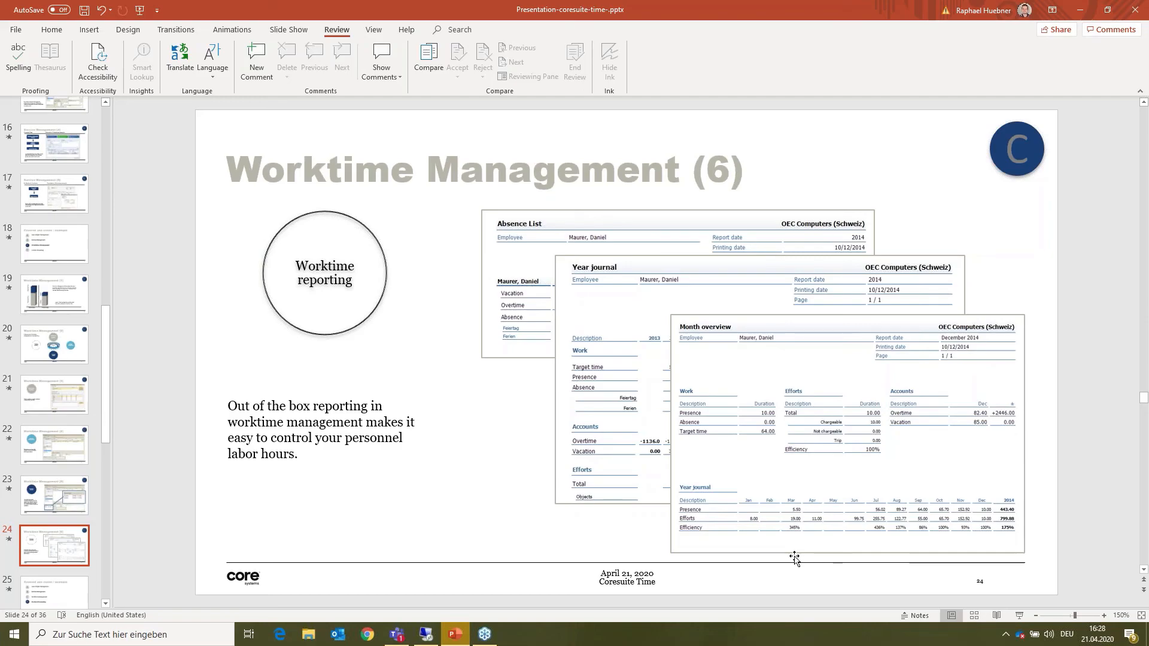
- Switch back to SAP Business One and run the Employee month journal report for the same employee for April 2020
click(425, 634)
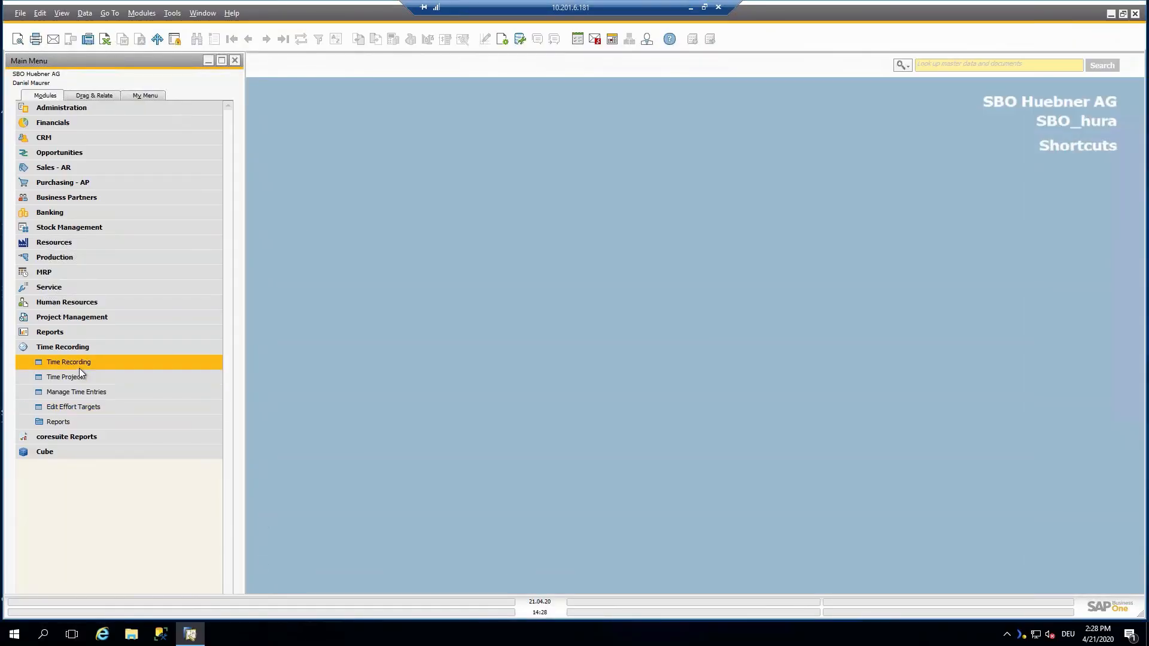
click(100, 422)
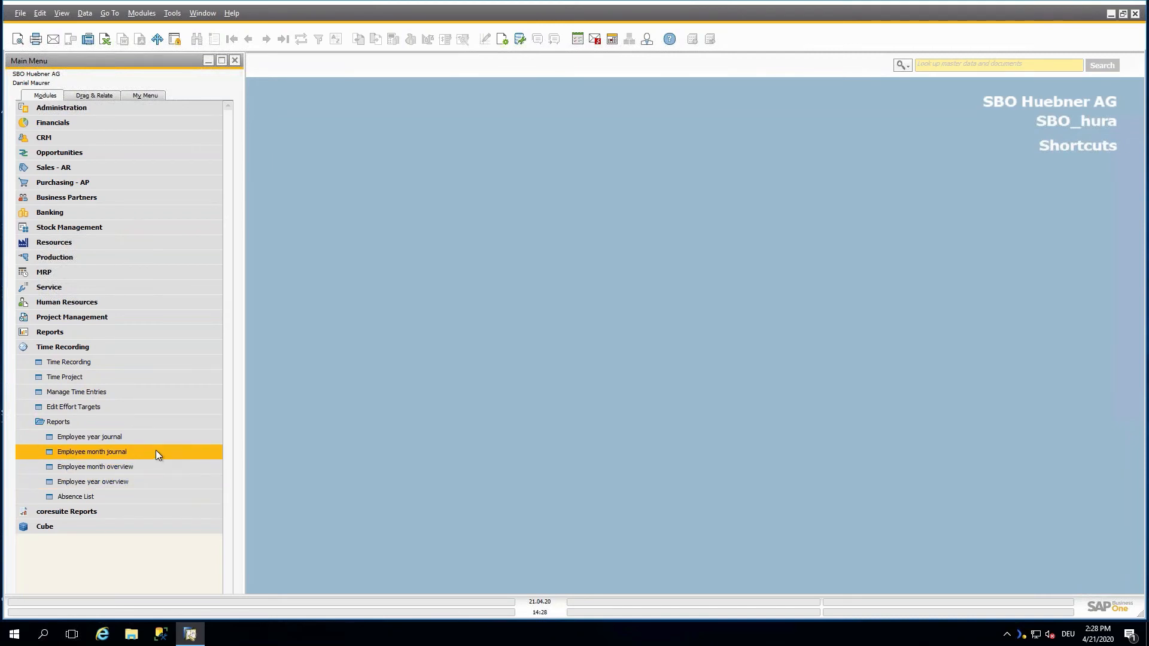
click(157, 453)
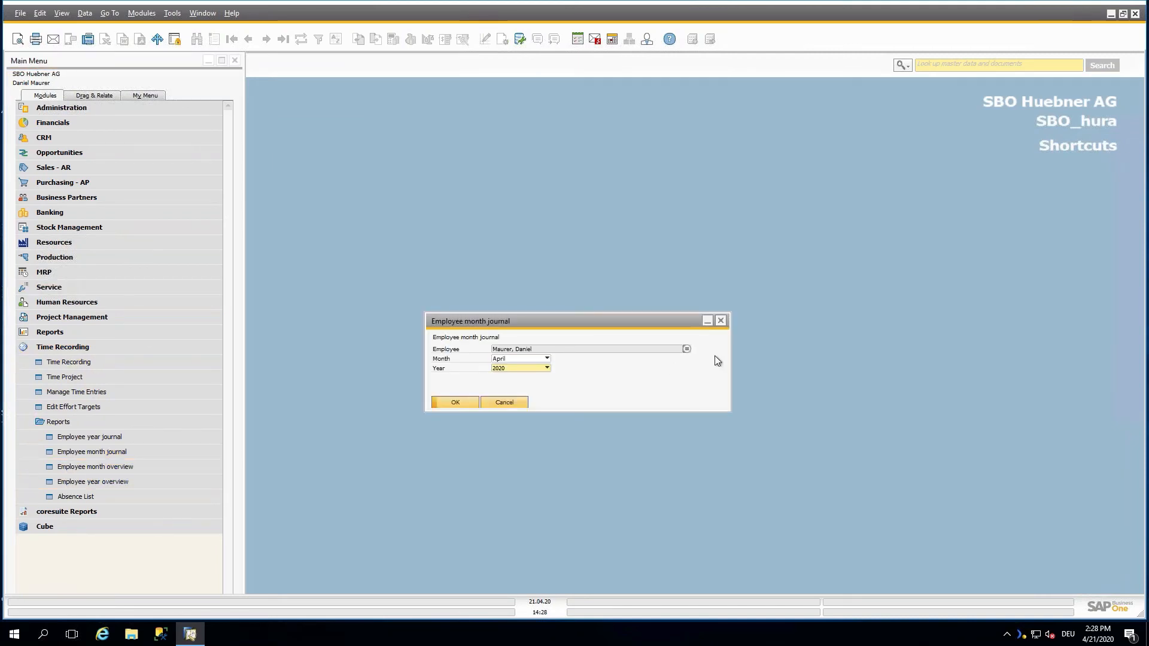
click(687, 350)
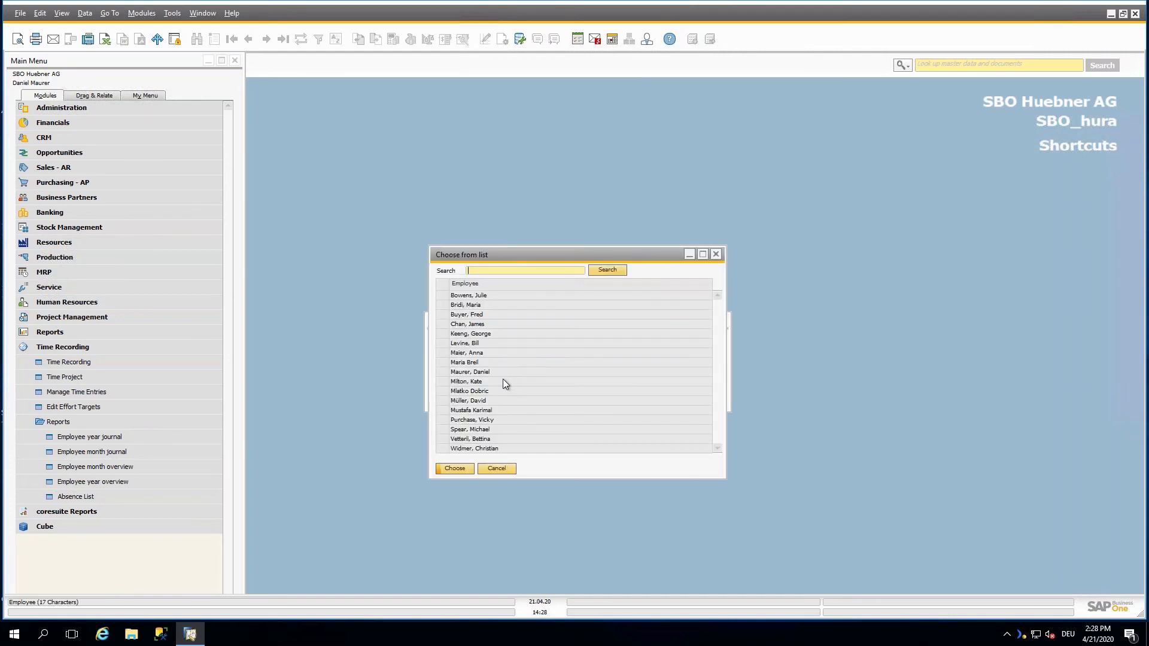
click(505, 399)
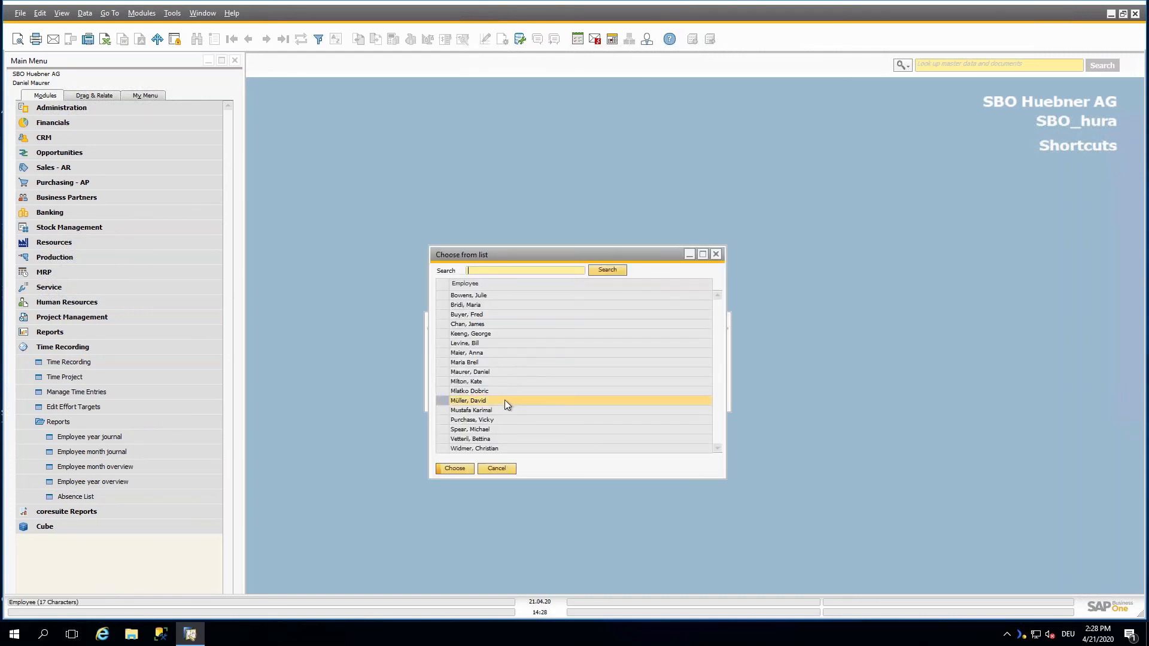
key(Return)
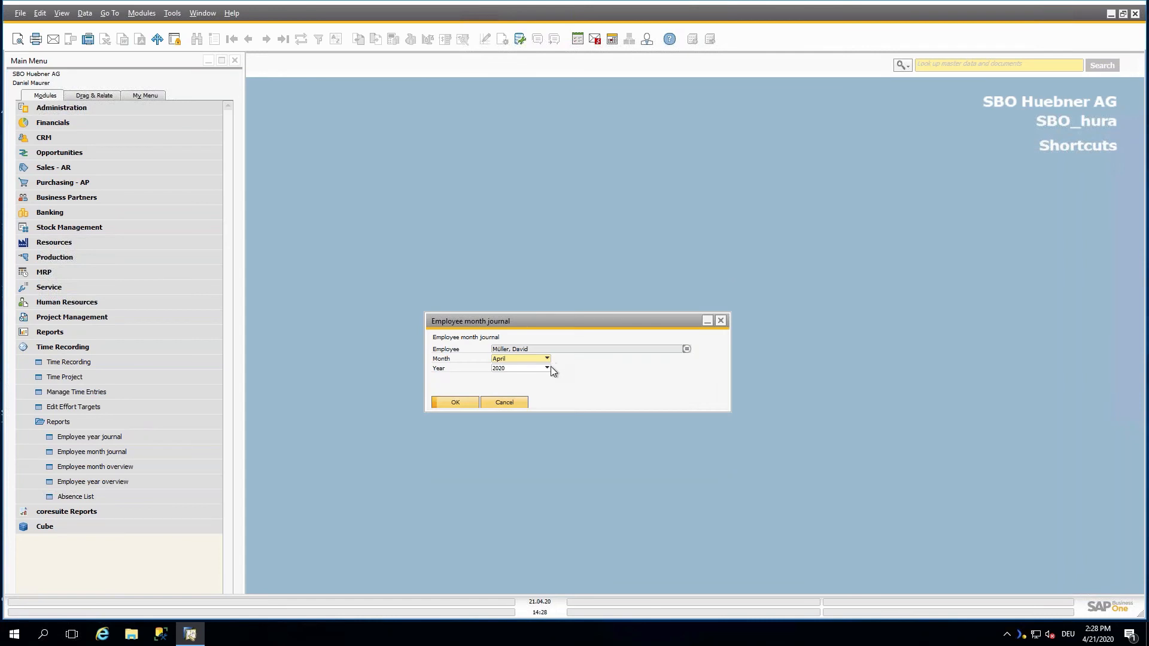
click(547, 358)
click(533, 396)
click(442, 403)
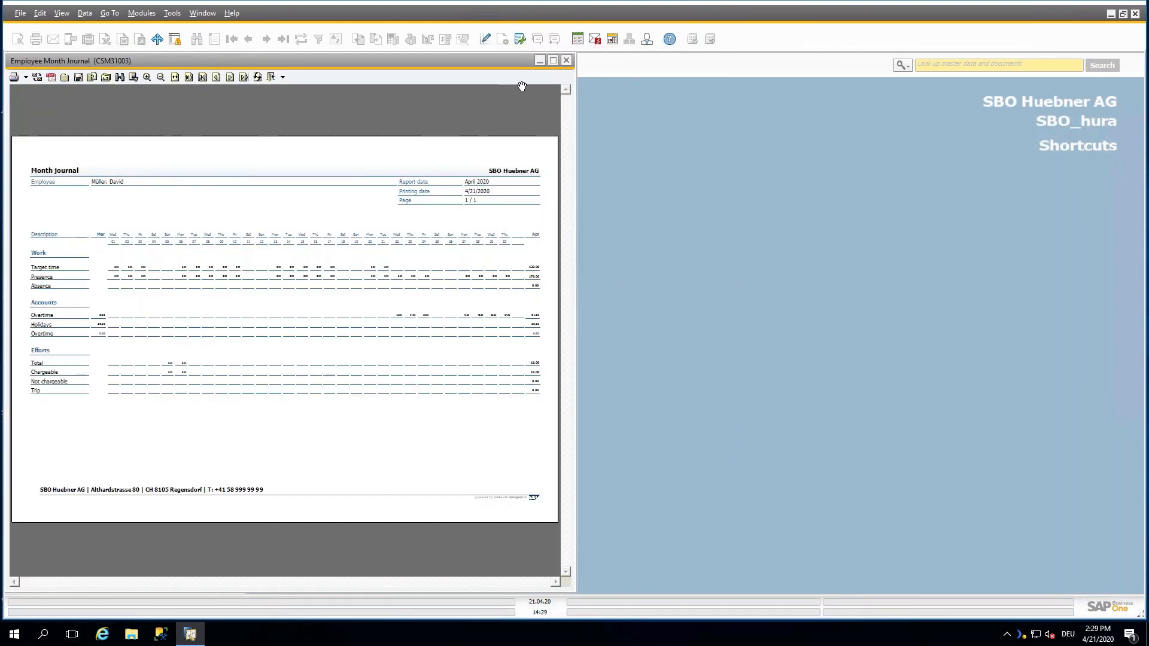
- Examine the month journal's work, accounts and efforts sections at full window size, and close the report
click(552, 61)
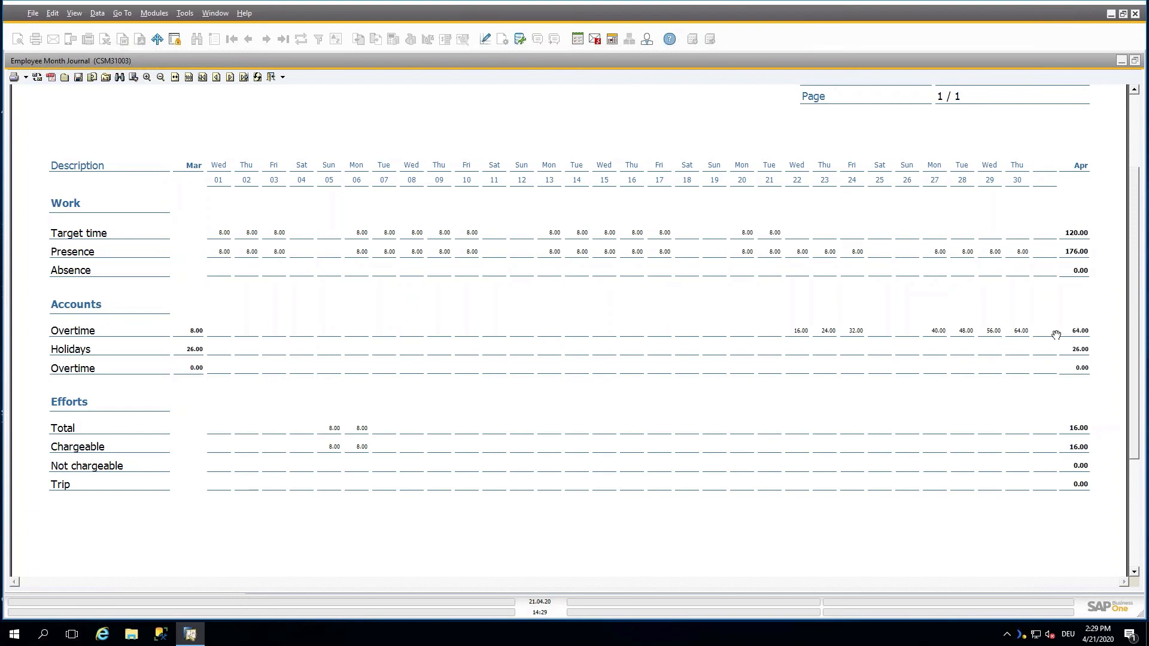
scroll(778, 334, up, 2)
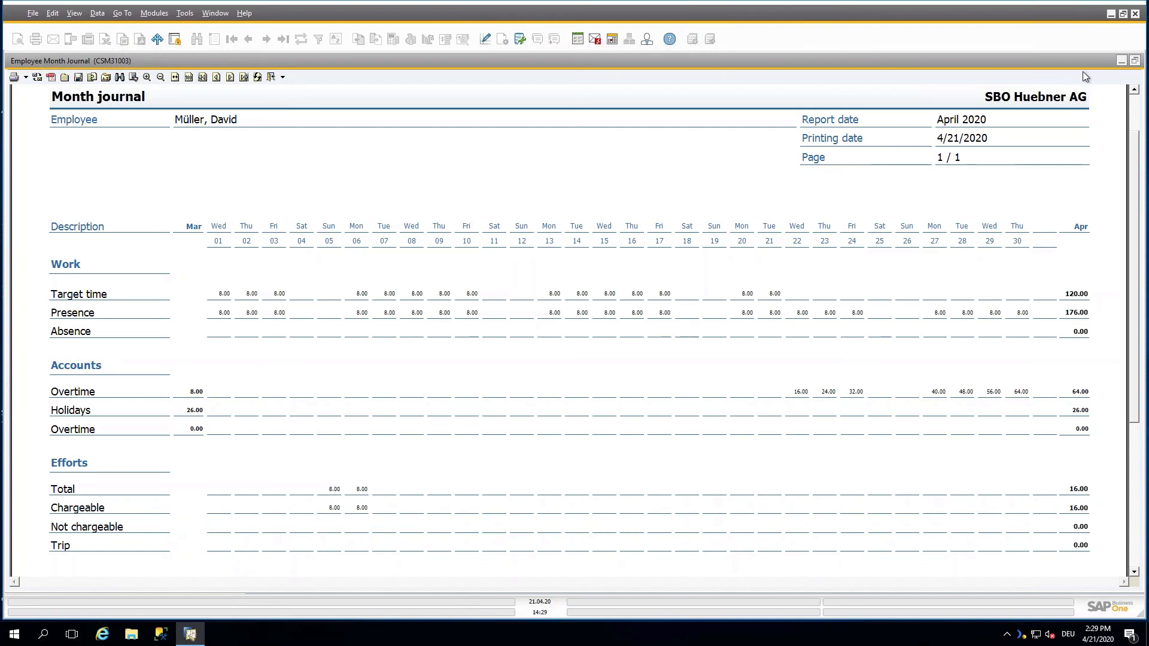
click(1135, 61)
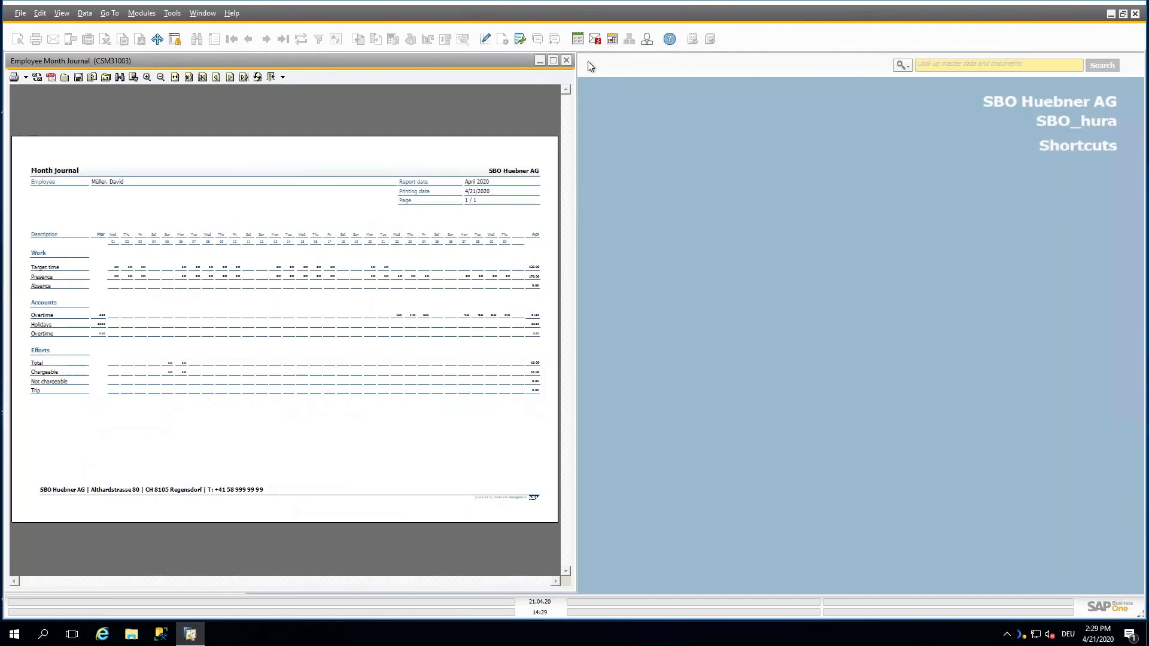
click(567, 60)
- Switch to the PowerPoint presentation and show the Covered use cases / example, Invoice processing (1) and Invoice processing (2) slides
click(685, 4)
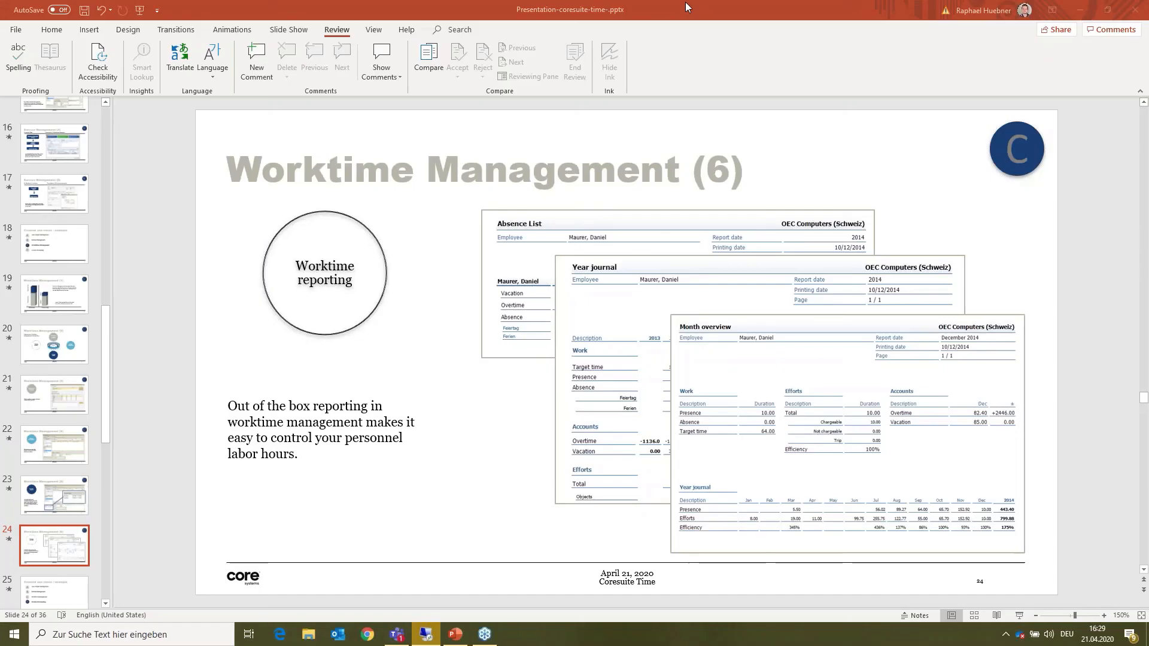
drag(105, 389, 85, 440)
click(68, 411)
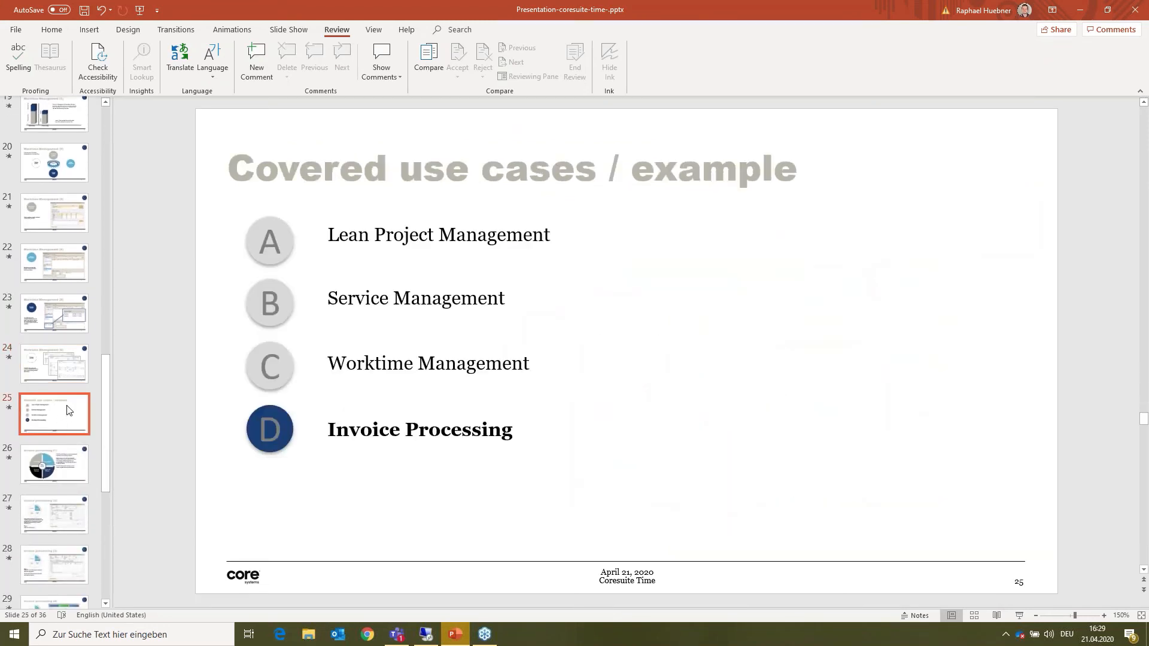
click(57, 465)
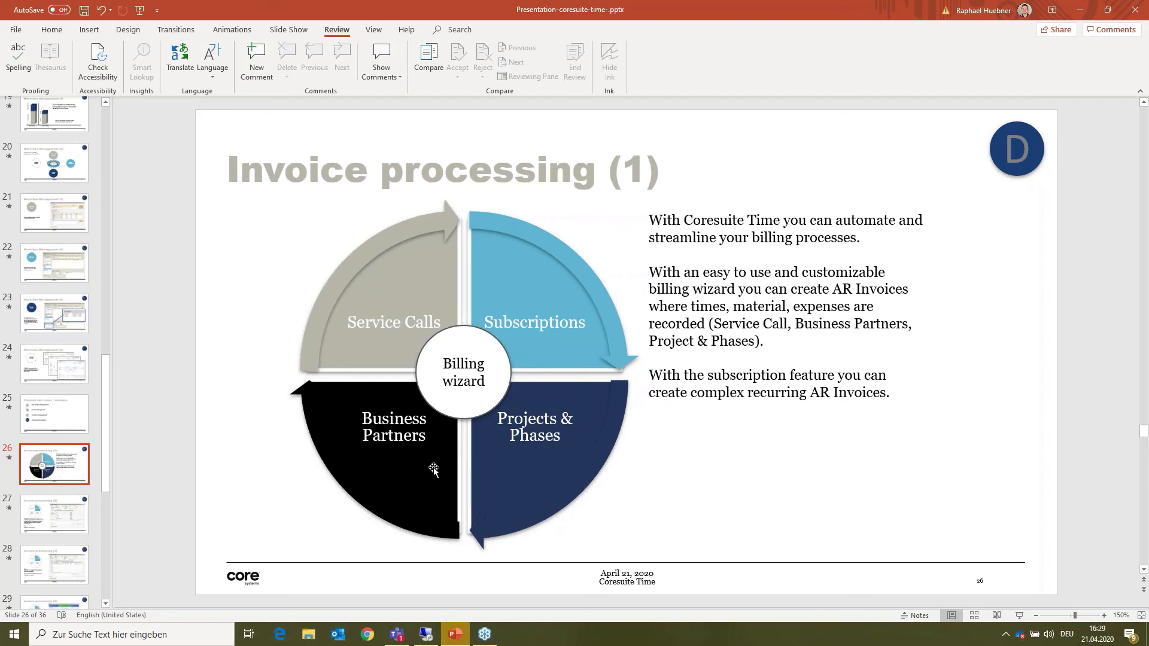
click(84, 525)
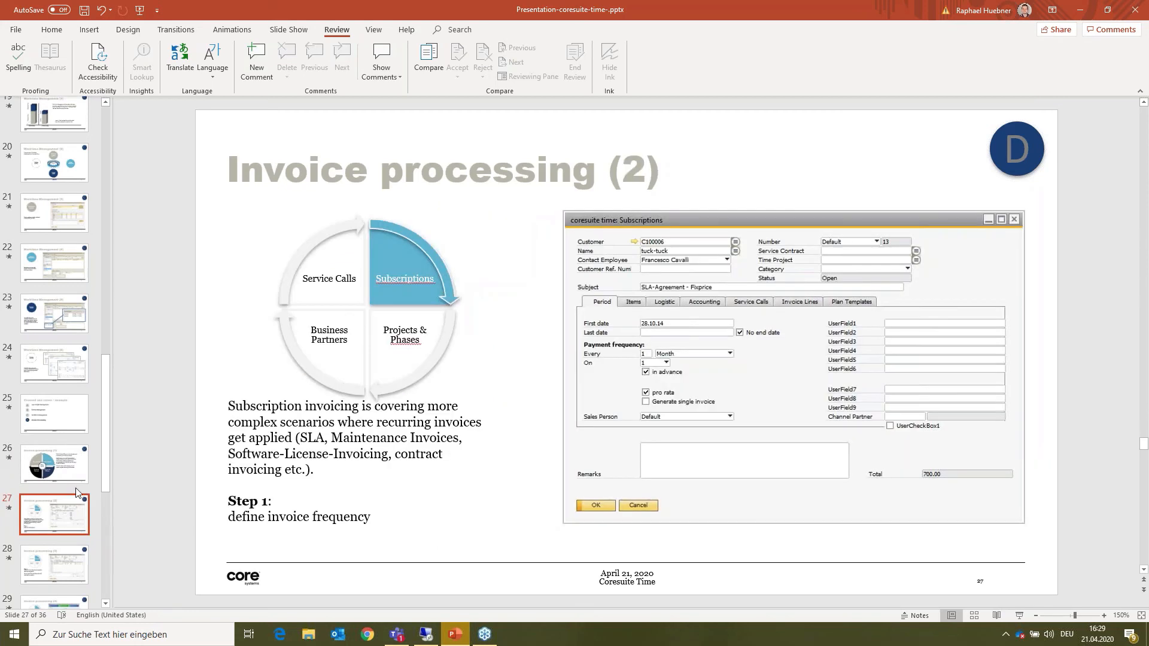